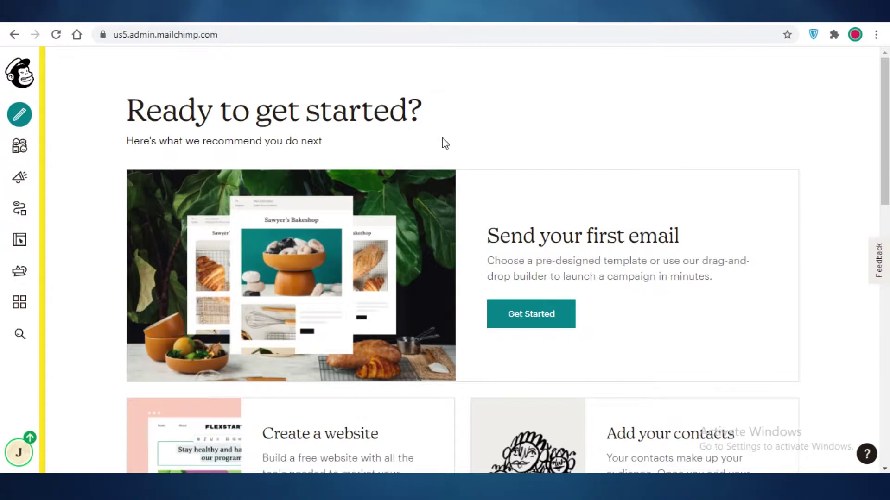
Start creating a new email template from the template option among the email types.
scroll(477, 113, down, 5)
scroll(477, 200, up, 5)
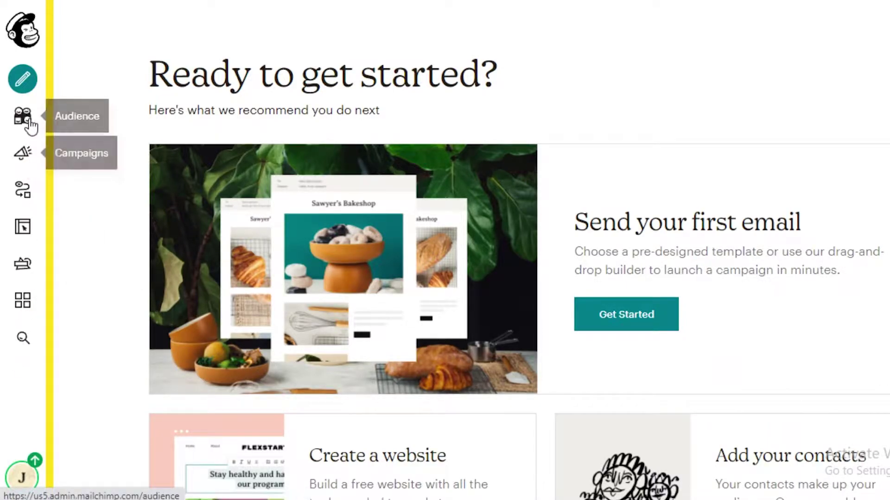
click(24, 77)
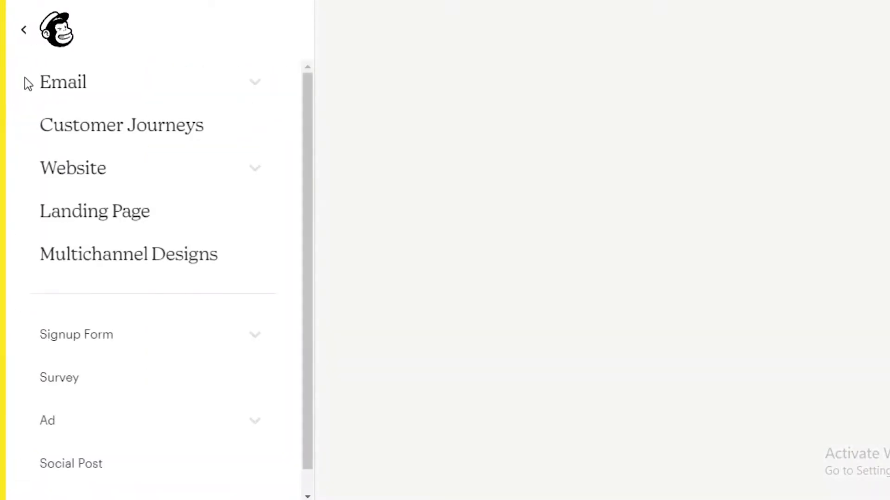
click(236, 89)
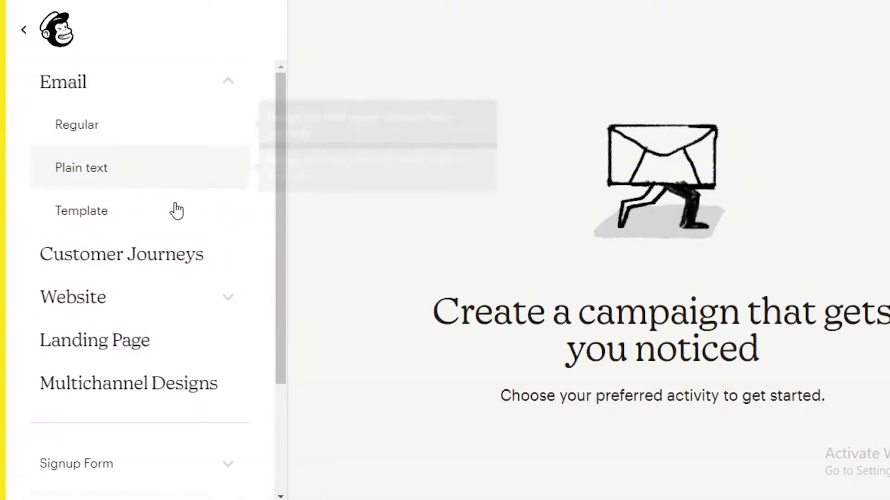
click(88, 214)
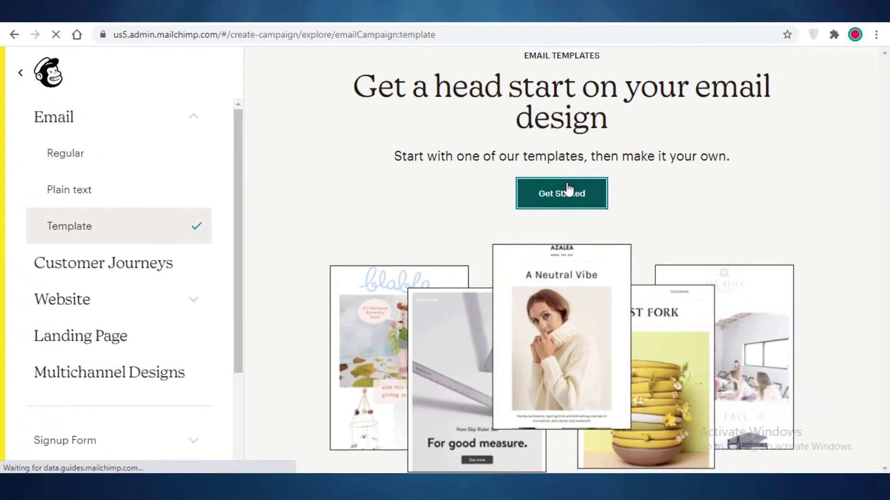
click(569, 189)
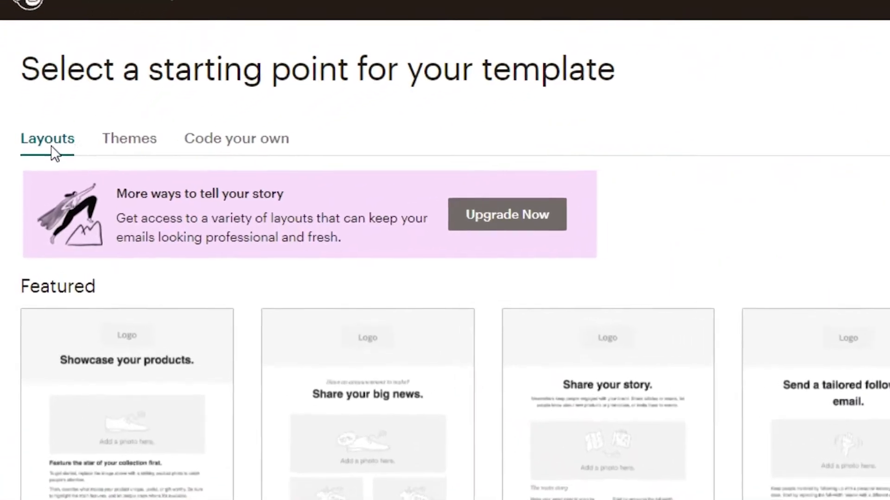
Browse the pre-designed email themes across categories such as Featured, E-commerce, Events, Photography and Stationery.
click(92, 171)
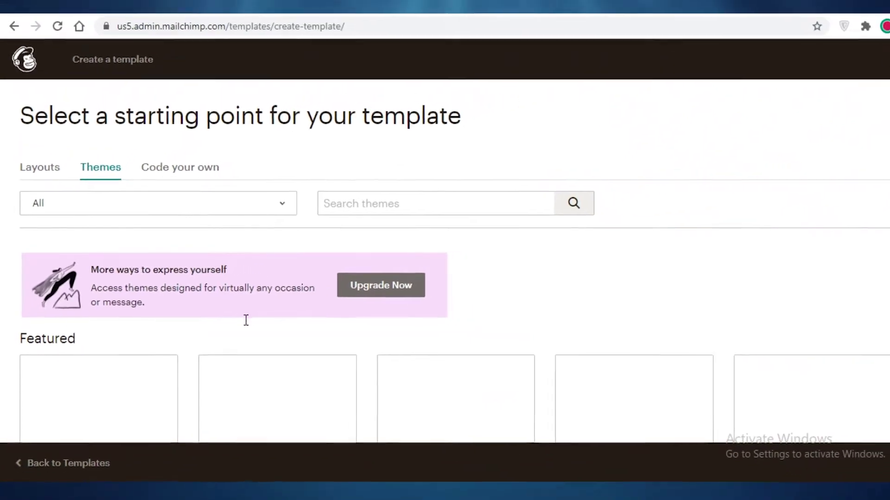
scroll(492, 252, down, 15)
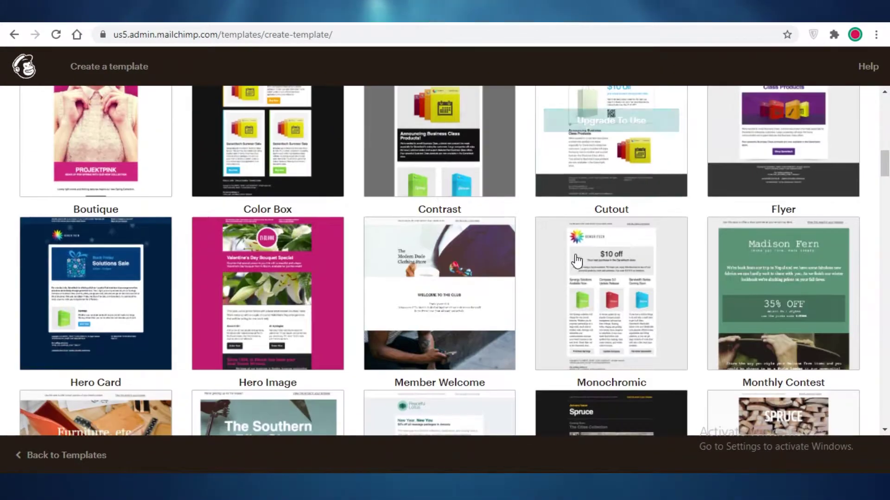
scroll(577, 261, down, 15)
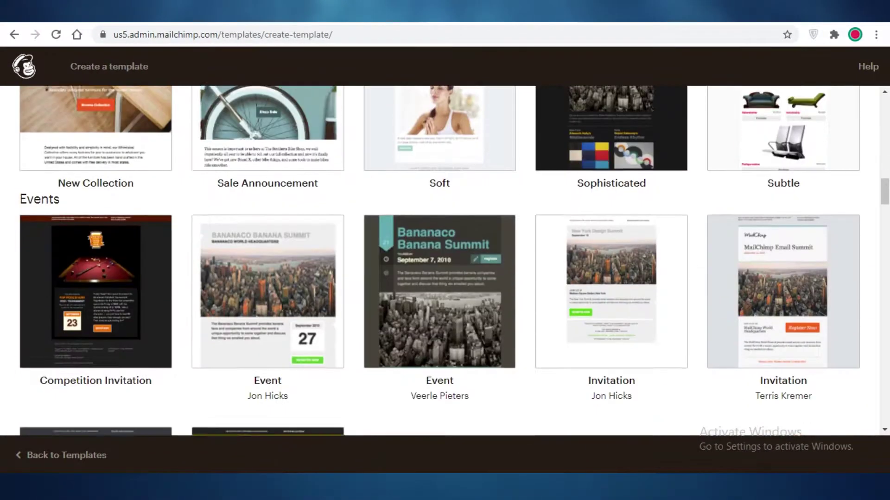
scroll(839, 241, down, 15)
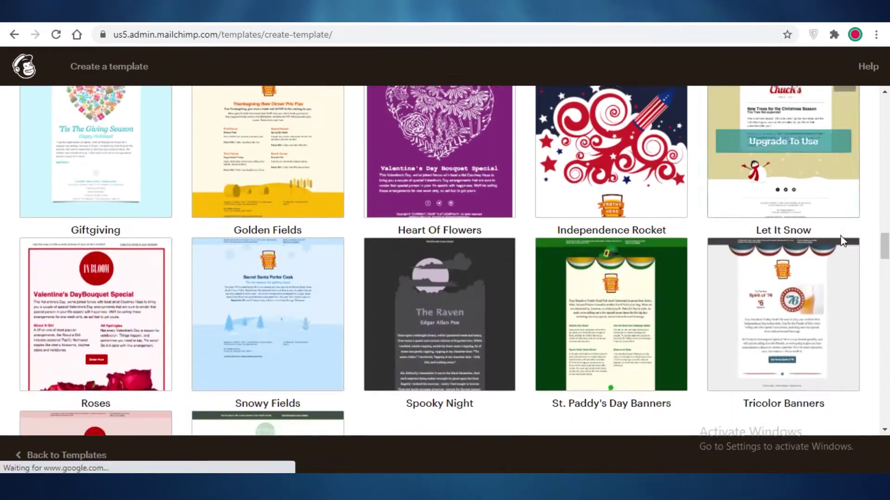
scroll(679, 139, down, 15)
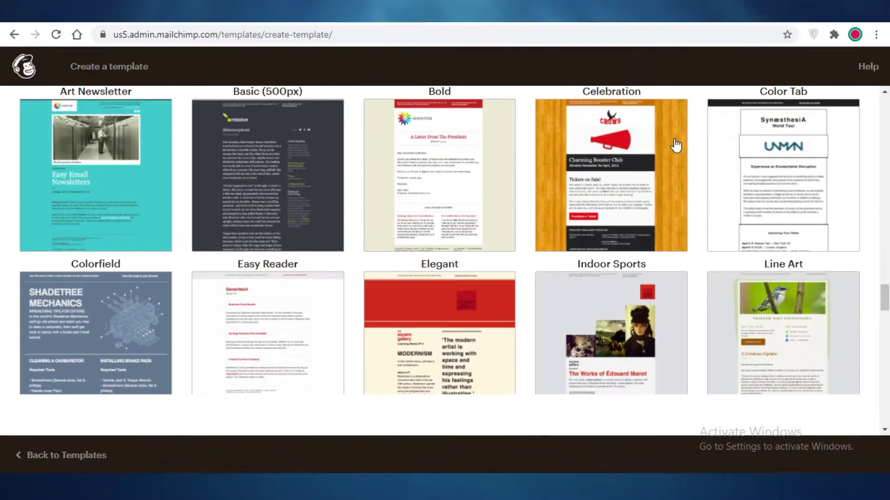
scroll(749, 331, down, 20)
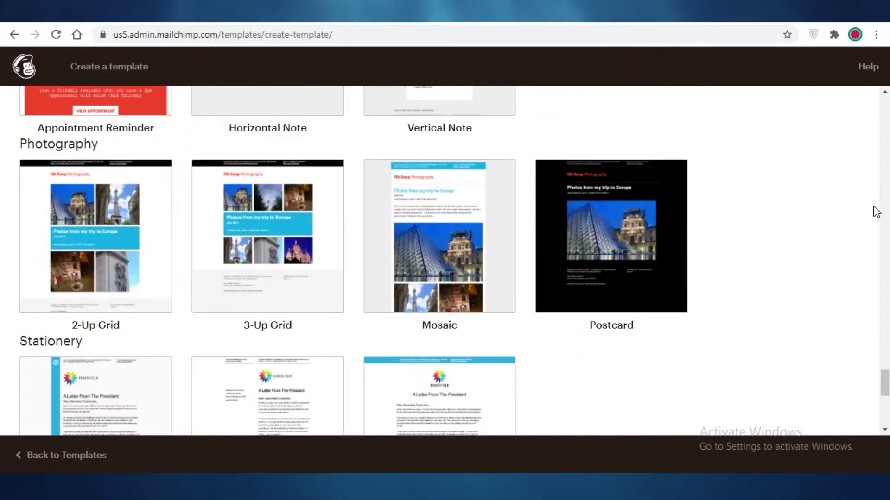
scroll(445, 260, up, 20)
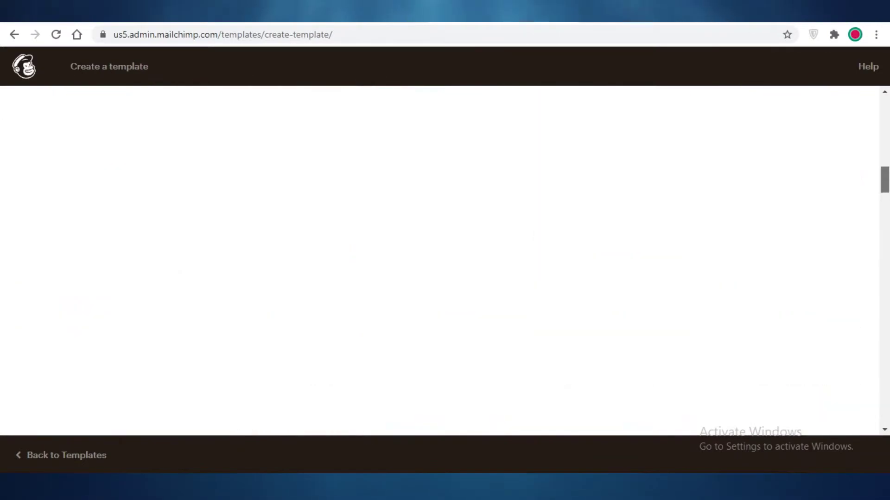
scroll(796, 187, down, 15)
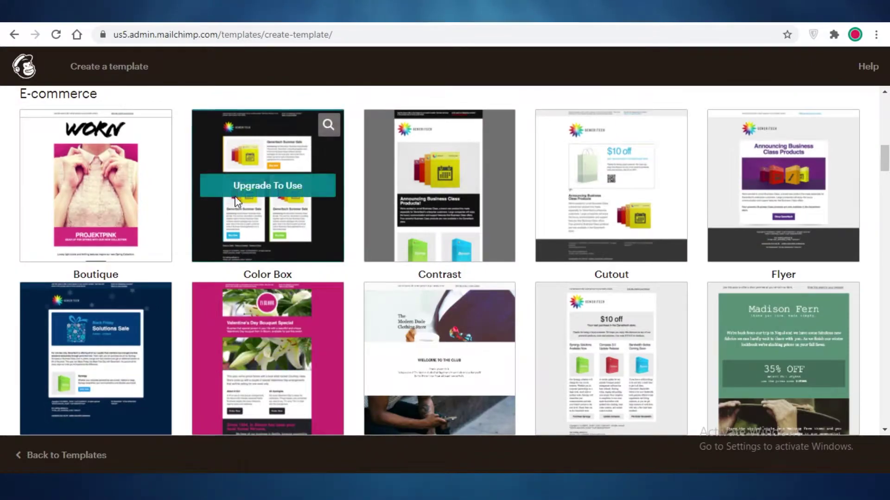
scroll(277, 229, up, 10)
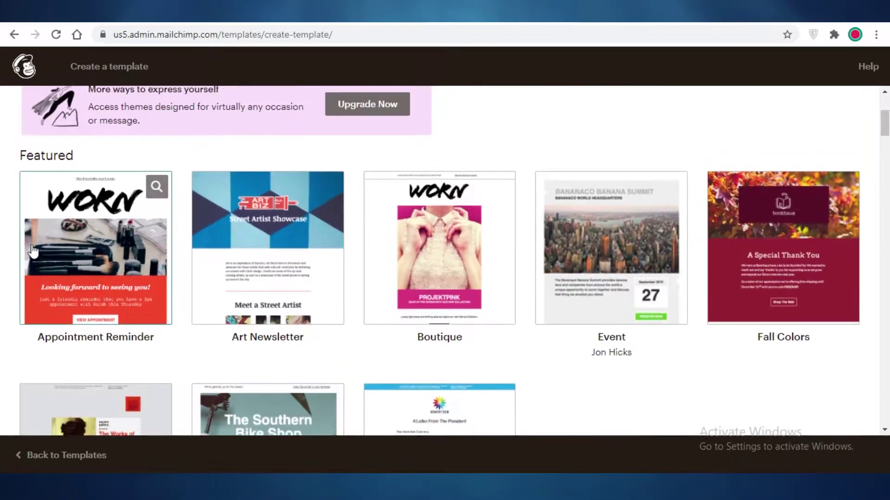
scroll(19, 262, down, 2)
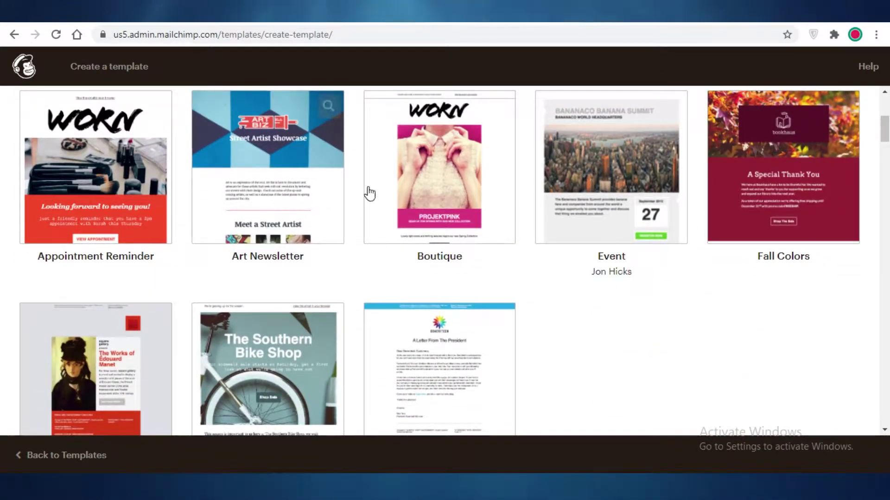
scroll(486, 250, down, 6)
scroll(50, 252, up, 7)
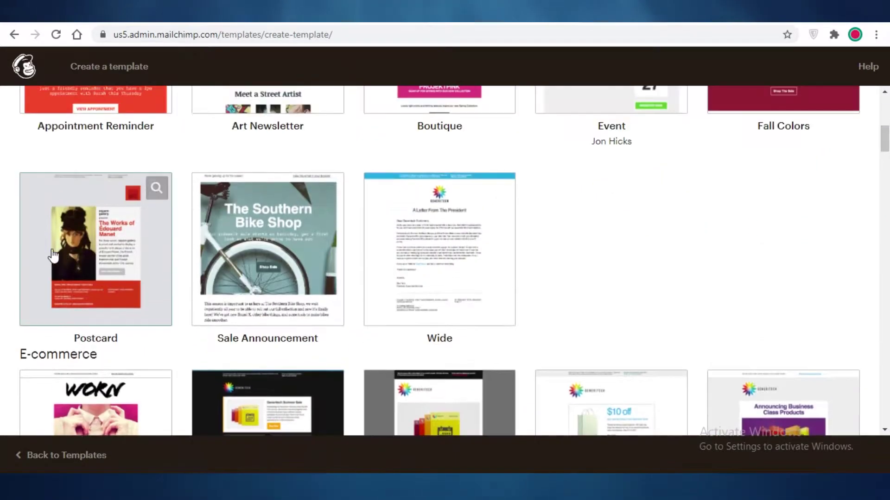
scroll(629, 183, down, 7)
scroll(524, 203, down, 3)
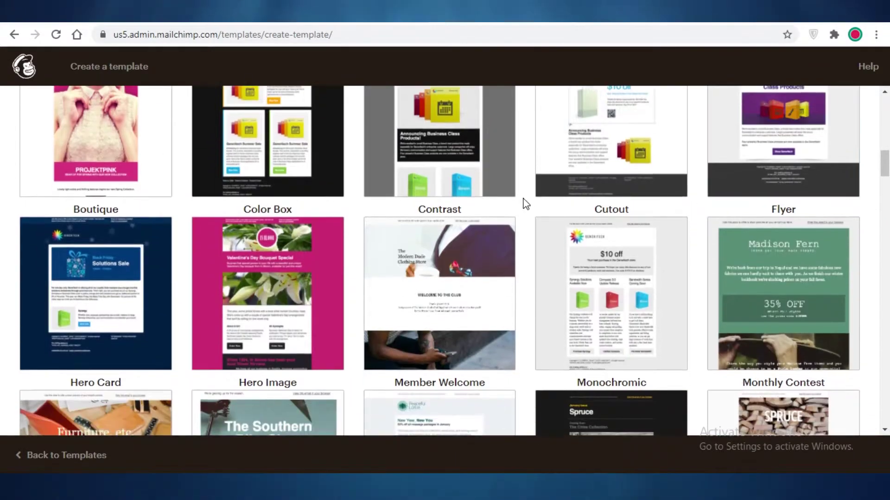
scroll(591, 304, down, 4)
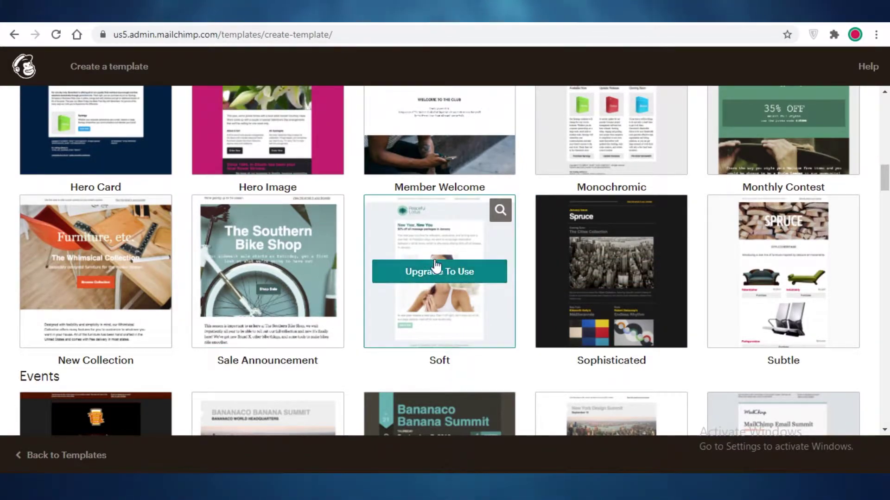
scroll(723, 266, down, 1)
scroll(724, 265, down, 5)
scroll(700, 258, up, 1)
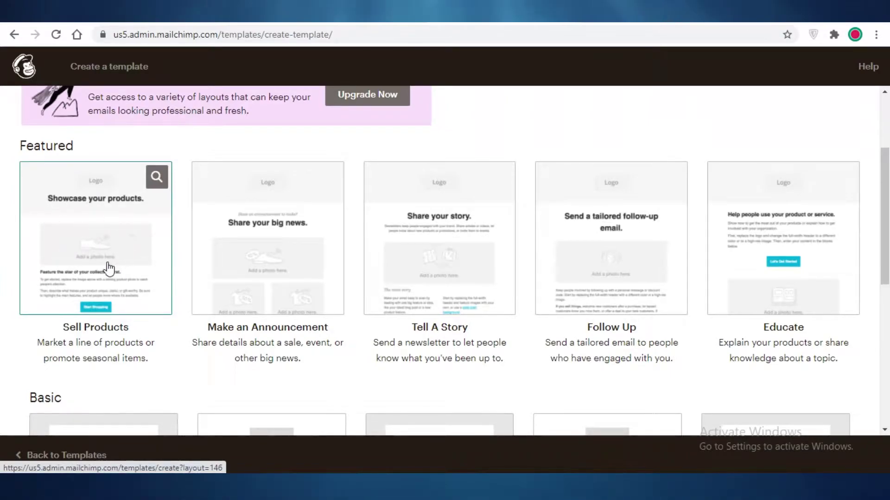
Create the template from the featured Sell Products layout.
scroll(69, 205, up, 3)
scroll(33, 389, down, 1)
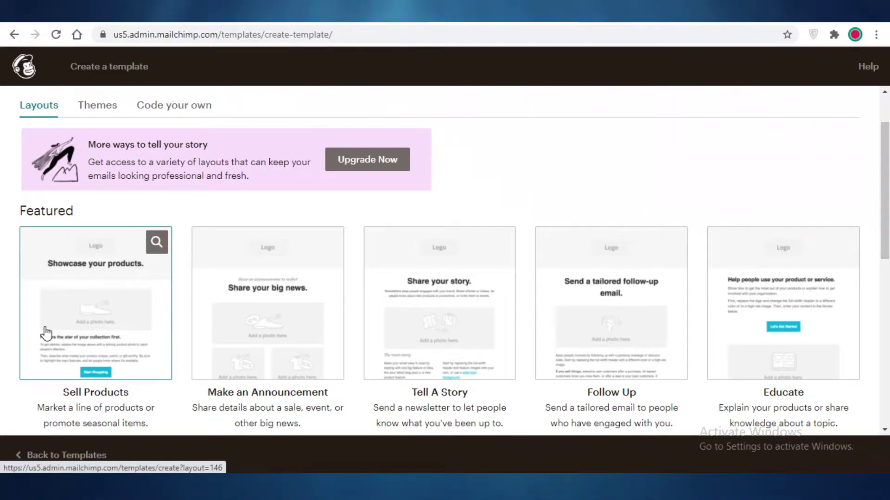
click(53, 355)
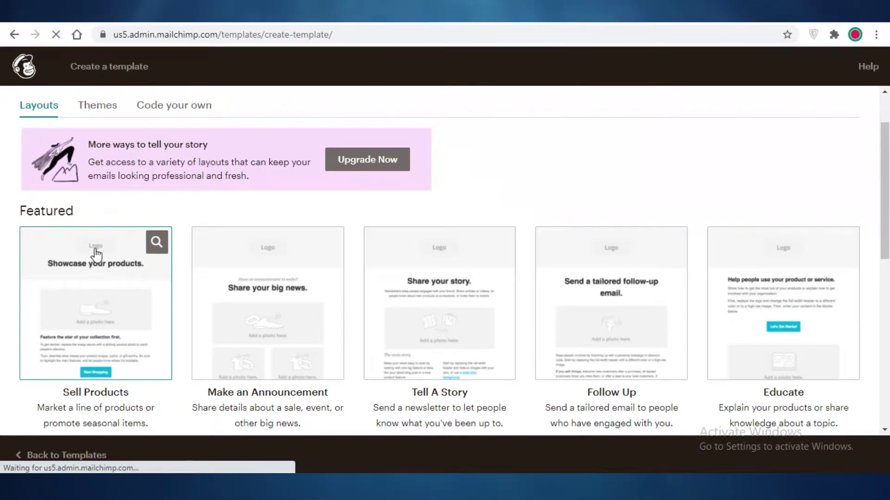
Examine the Sell Products template in the editor, from the logo and heading through the product photos and shopping button.
scroll(280, 272, down, 9)
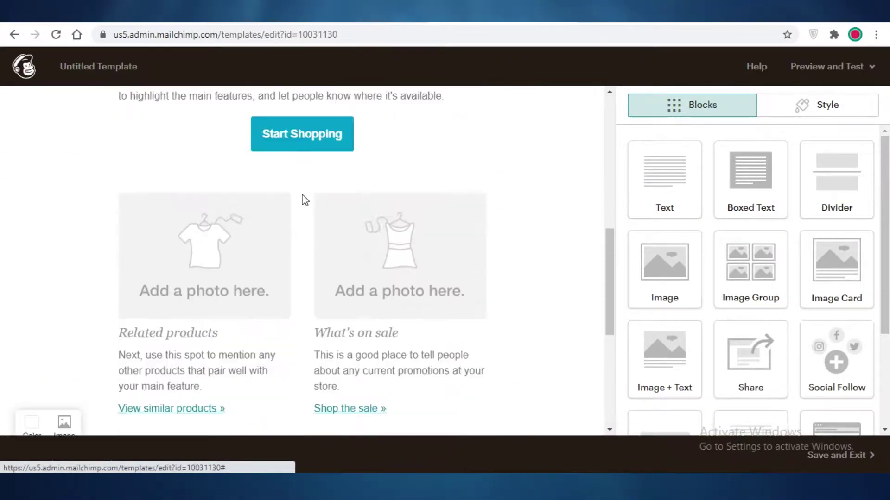
scroll(303, 198, up, 6)
scroll(276, 122, up, 3)
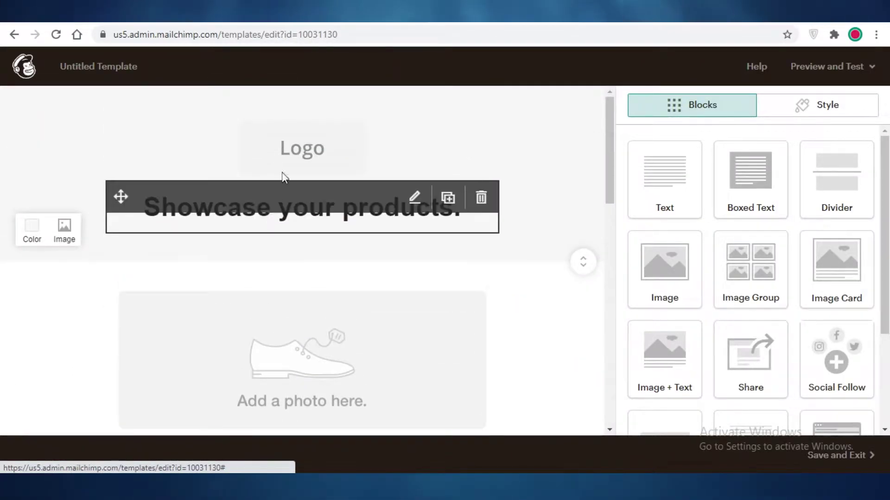
scroll(285, 175, down, 4)
scroll(327, 193, down, 5)
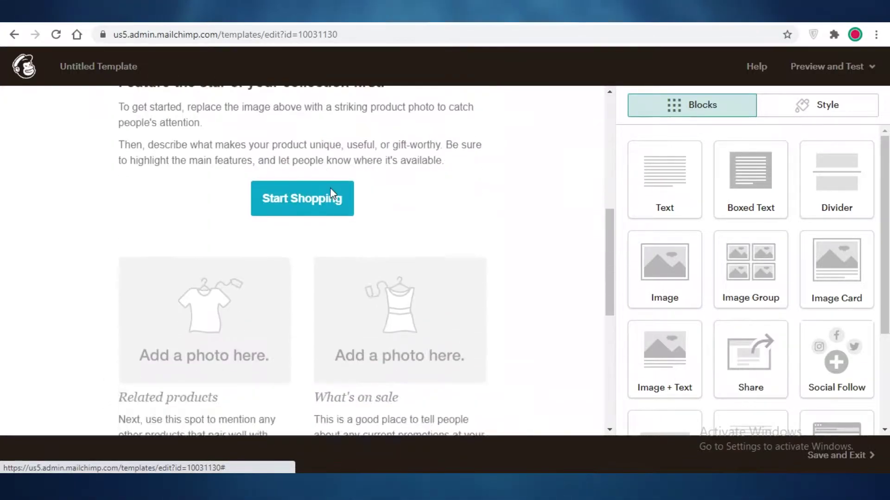
scroll(238, 182, up, 3)
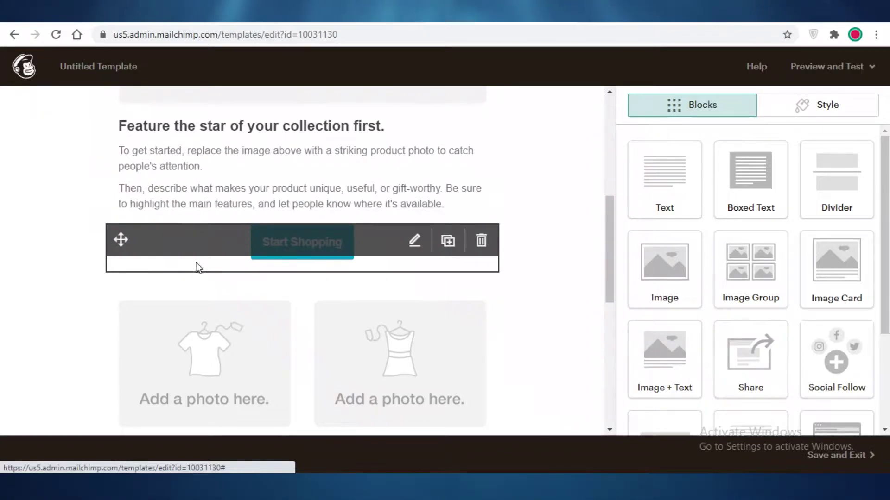
scroll(339, 153, down, 5)
scroll(174, 169, up, 4)
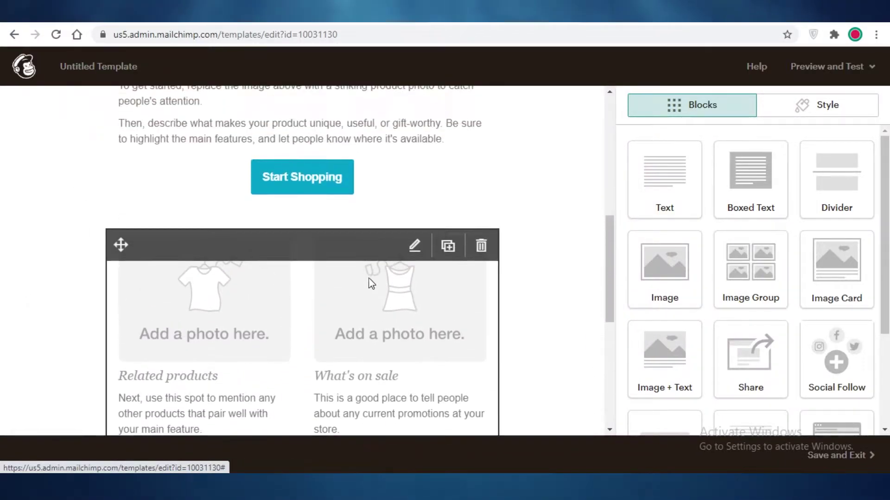
scroll(371, 283, down, 1)
scroll(311, 255, up, 1)
scroll(206, 258, down, 3)
scroll(451, 179, up, 10)
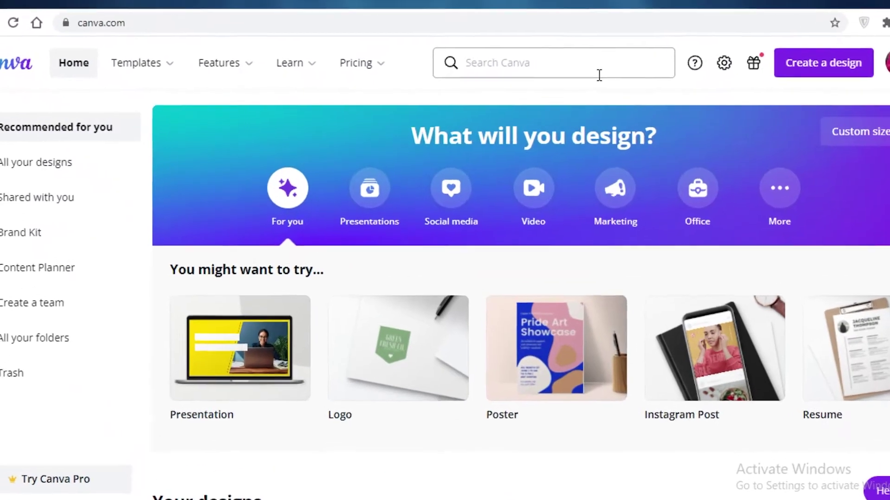
Switch to Canva, search for "logo" and look through the suggested logo types, closing the suggestions without choosing one.
click(577, 79)
text(logo)
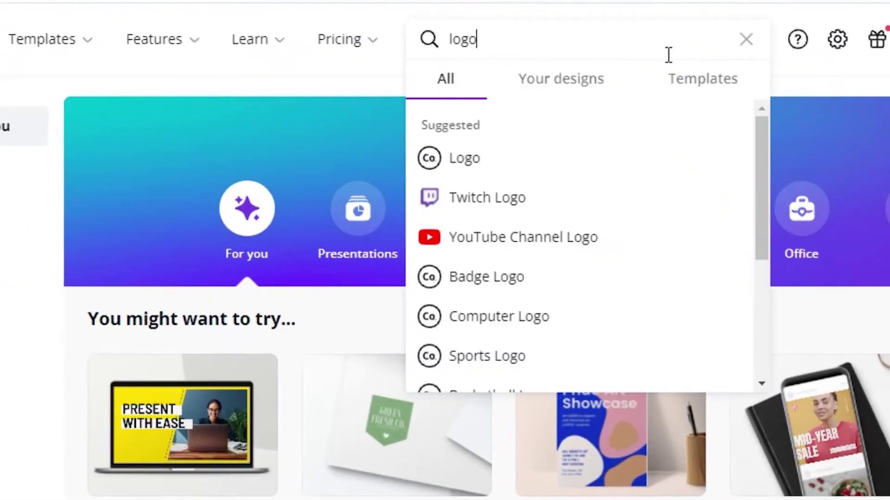
scroll(541, 119, down, 3)
scroll(457, 174, up, 3)
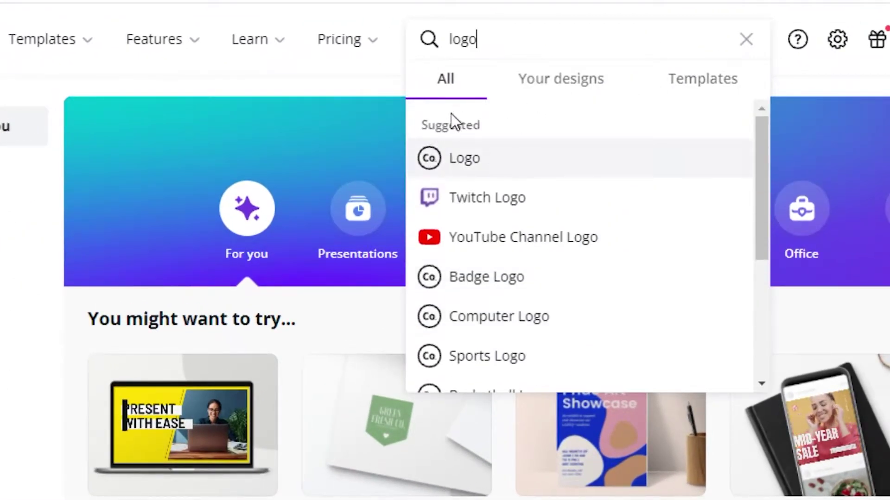
scroll(626, 152, down, 3)
scroll(471, 249, down, 3)
scroll(488, 225, up, 5)
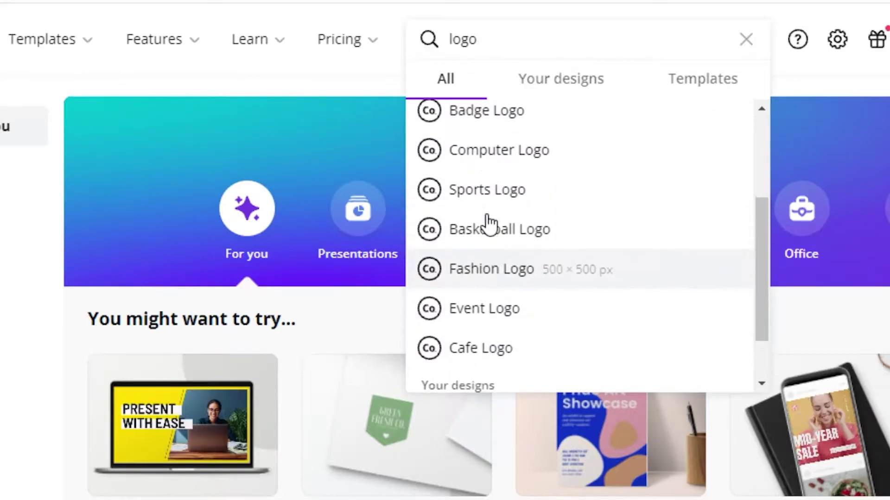
scroll(509, 195, down, 5)
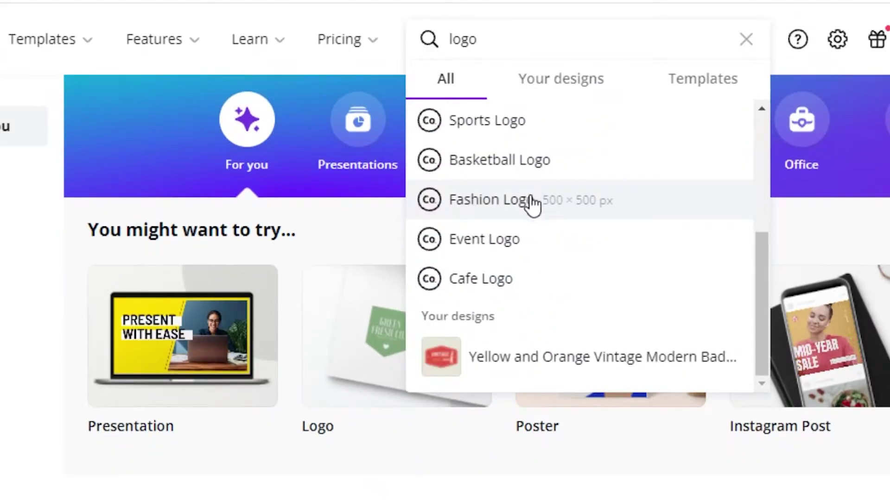
scroll(550, 250, down, 5)
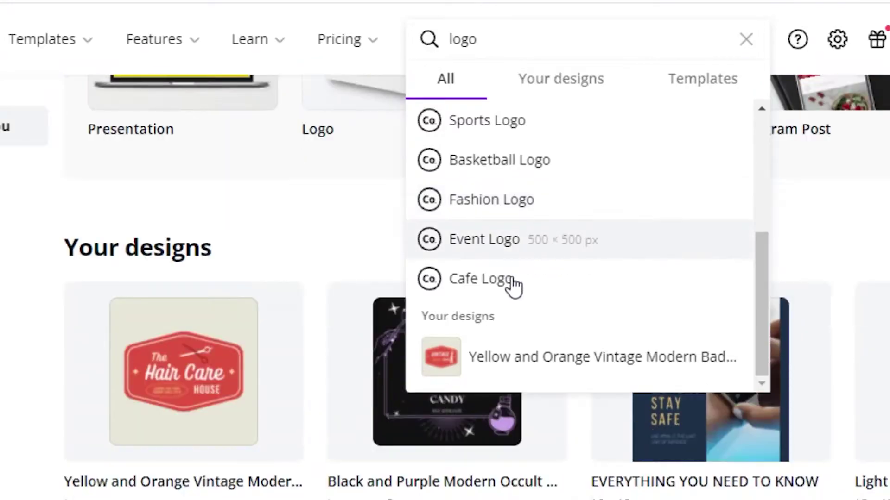
scroll(512, 287, up, 5)
key(Escape)
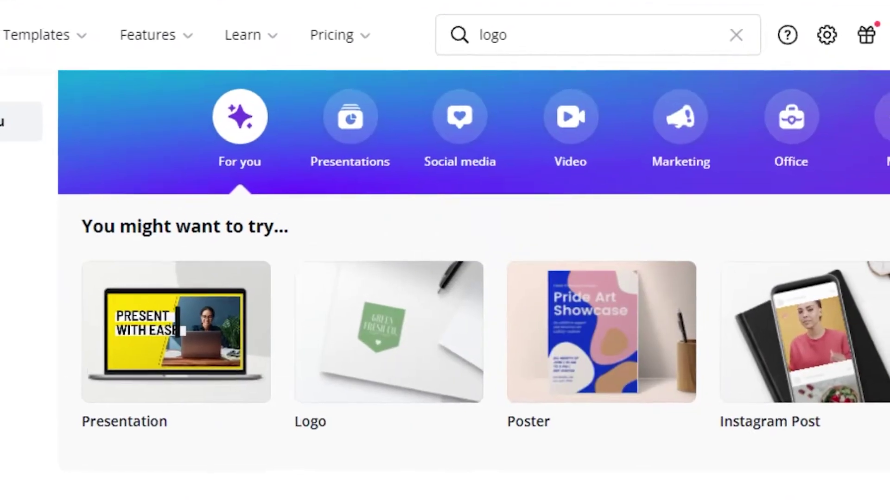
Start a custom-size design and set its measurement unit to pixels.
scroll(509, 231, up, 3)
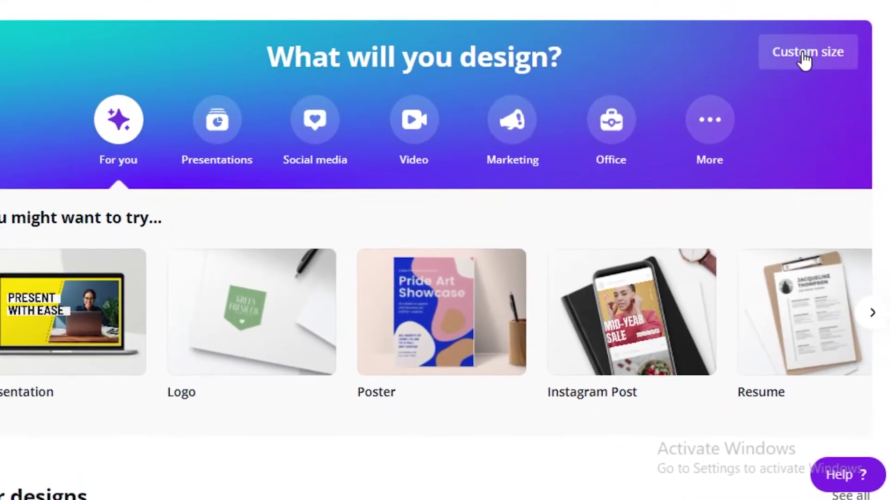
click(835, 78)
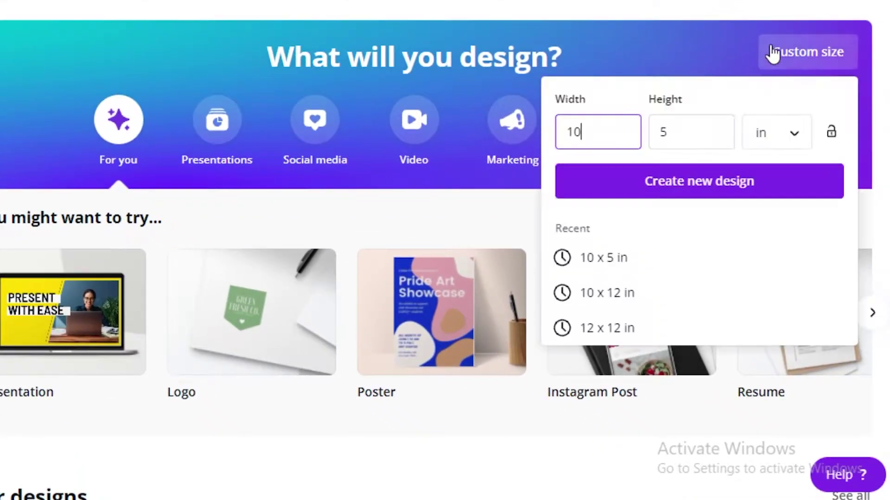
click(783, 133)
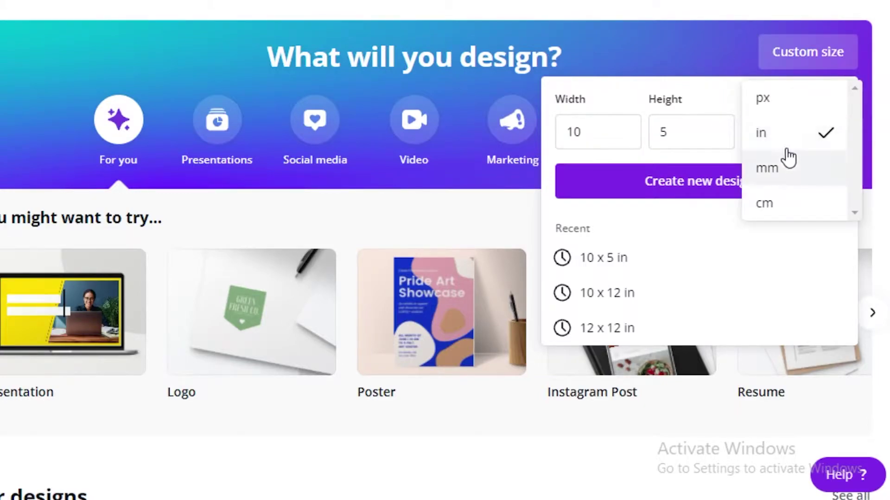
click(773, 100)
click(785, 132)
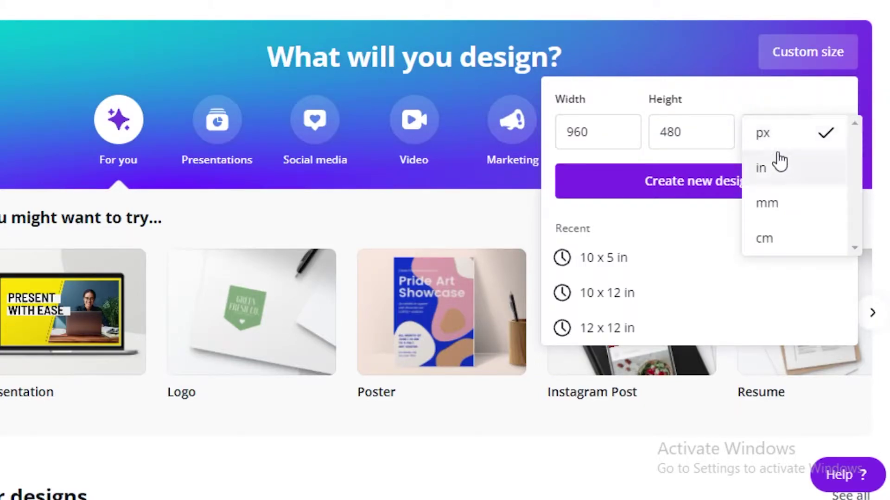
click(777, 165)
click(778, 147)
click(790, 101)
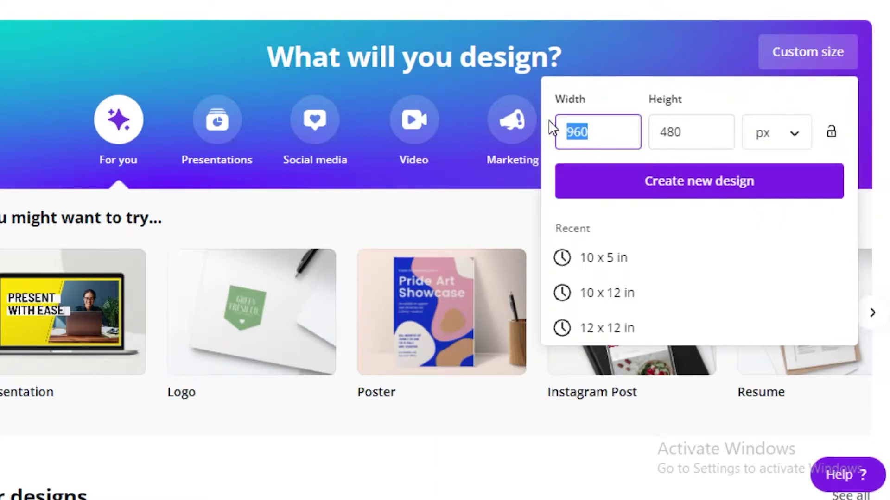
Set the custom size to 300 by 300 px, convert the unit to inches and create the new design.
text(300)
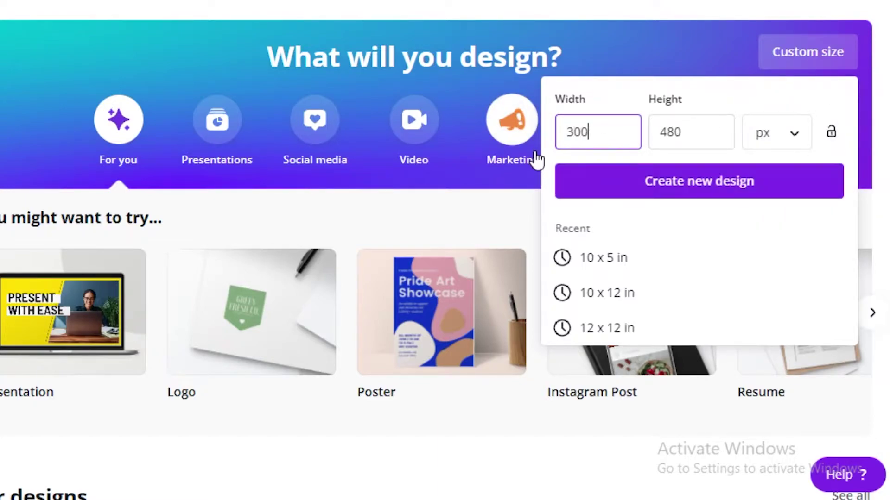
click(711, 137)
text(2)
text(300)
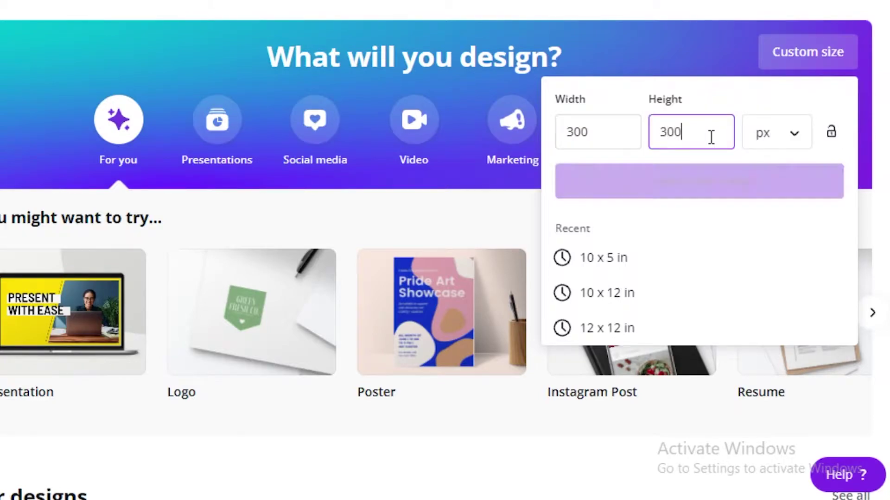
click(763, 139)
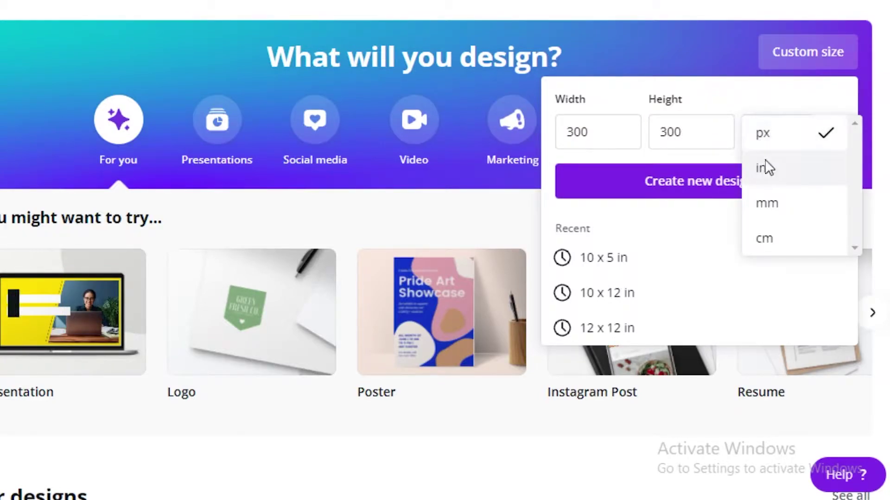
click(765, 166)
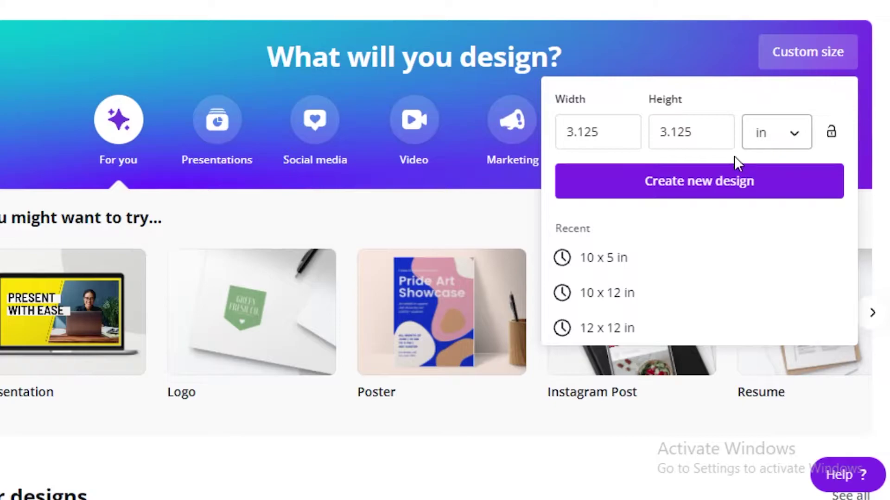
click(695, 188)
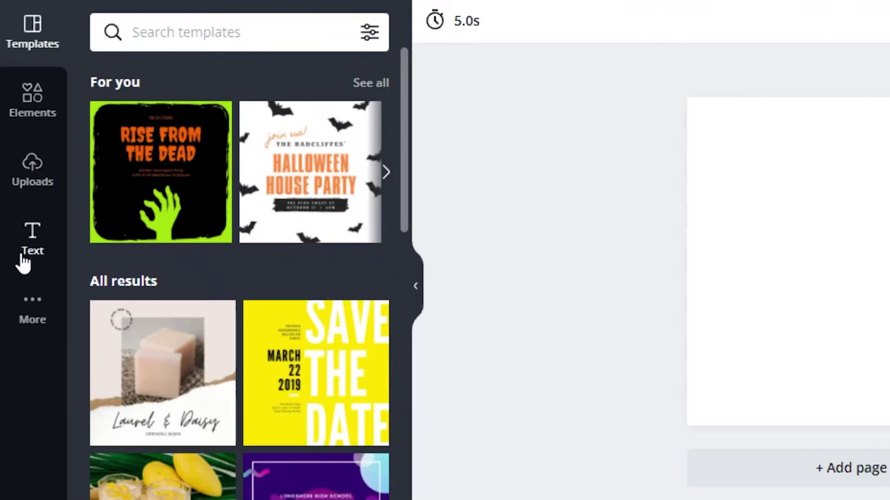
Search the templates for "logo" and look through the logo categories, such as event, animated, cafe, beauty, automotive and circular.
click(233, 28)
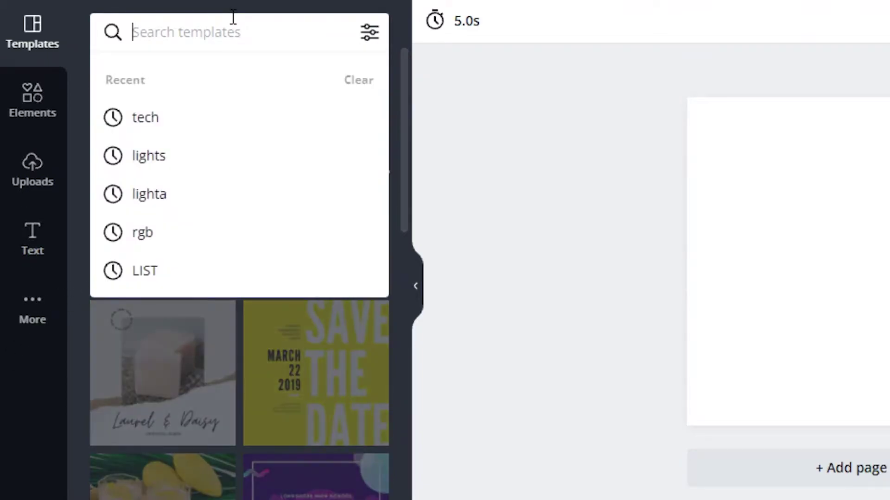
text(logo)
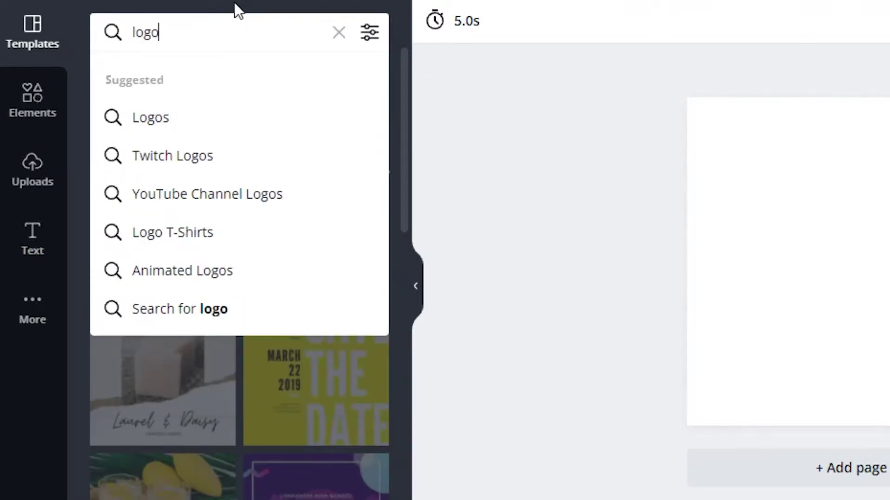
key(Return)
scroll(143, 342, down, 15)
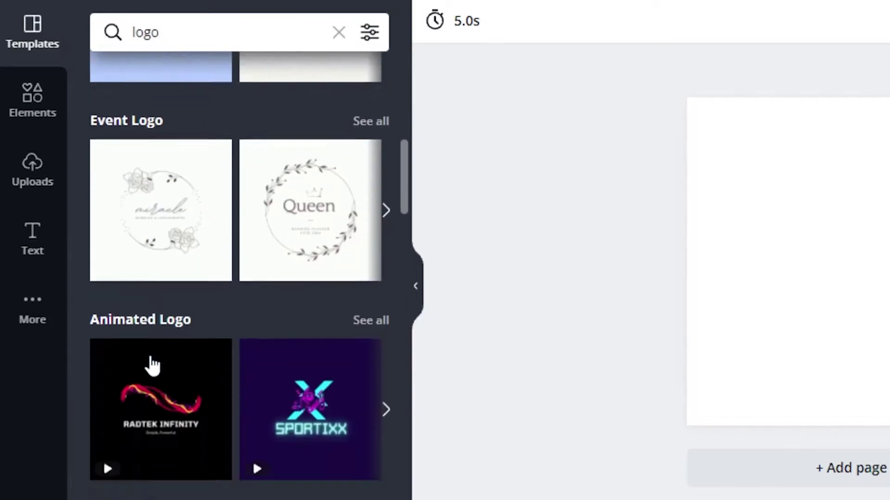
scroll(236, 236, down, 20)
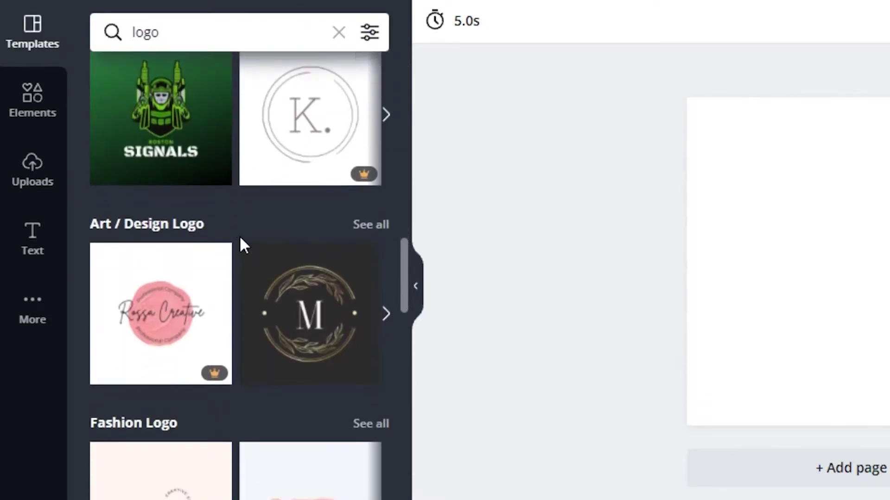
scroll(238, 239, down, 10)
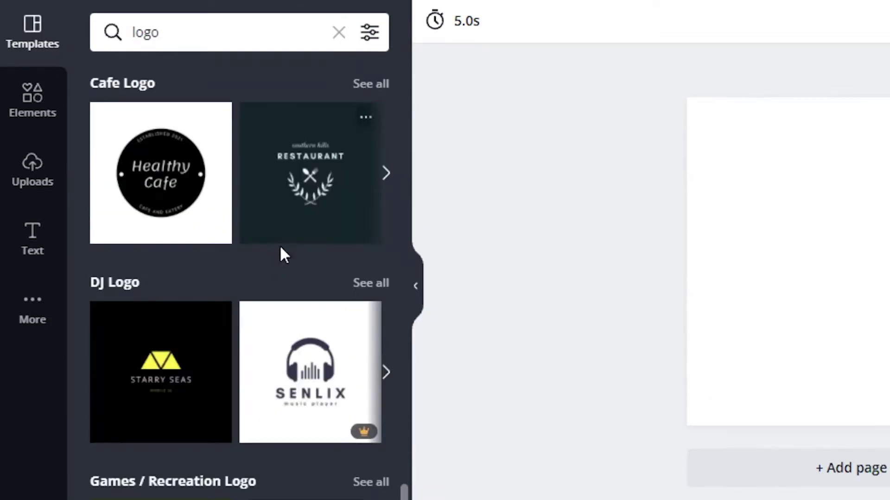
scroll(199, 178, down, 10)
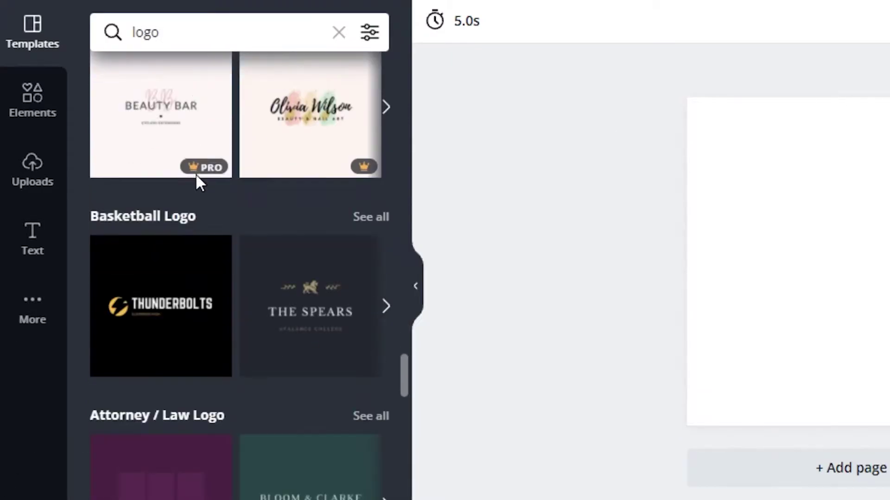
scroll(208, 230, up, 5)
scroll(188, 265, up, 5)
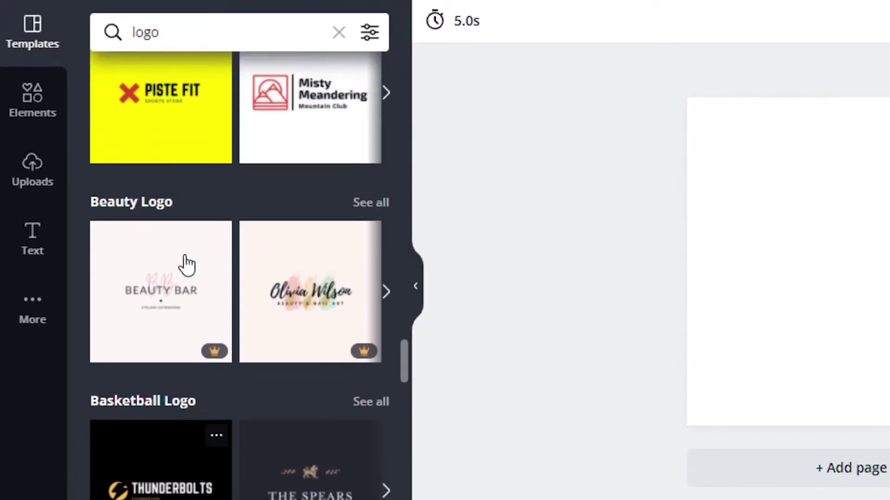
scroll(183, 267, down, 10)
scroll(184, 412, down, 7)
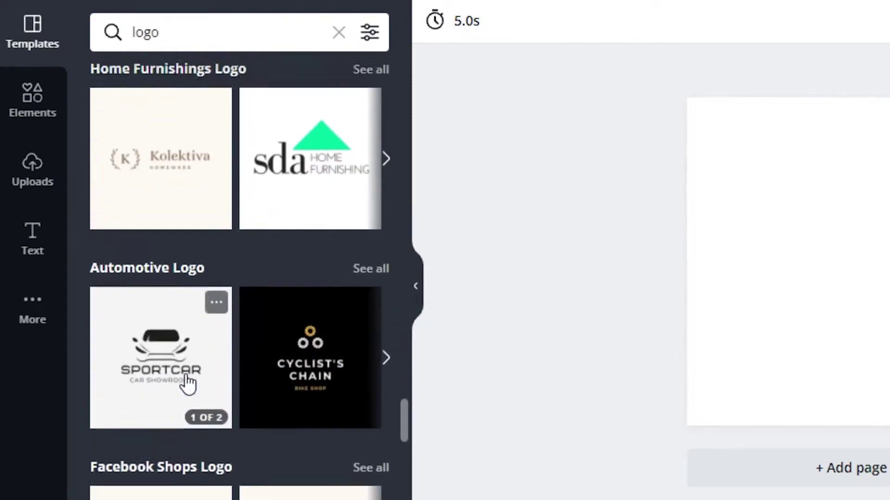
scroll(213, 382, up, 4)
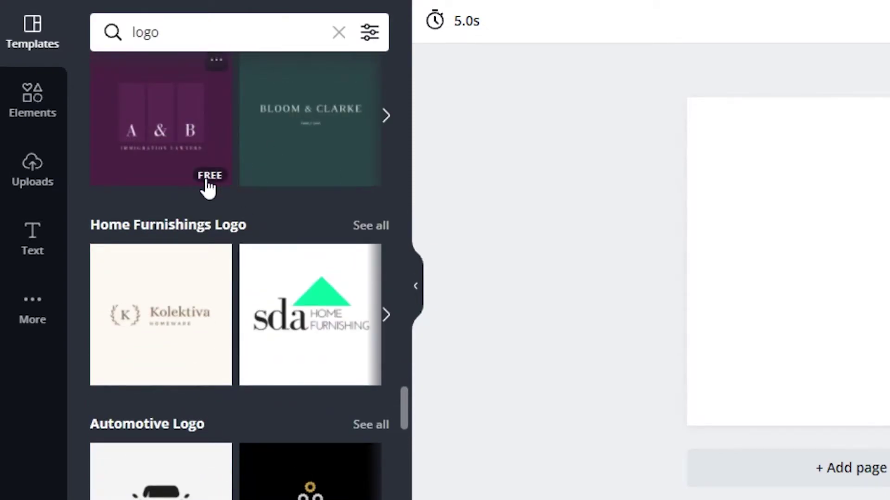
scroll(208, 184, down, 8)
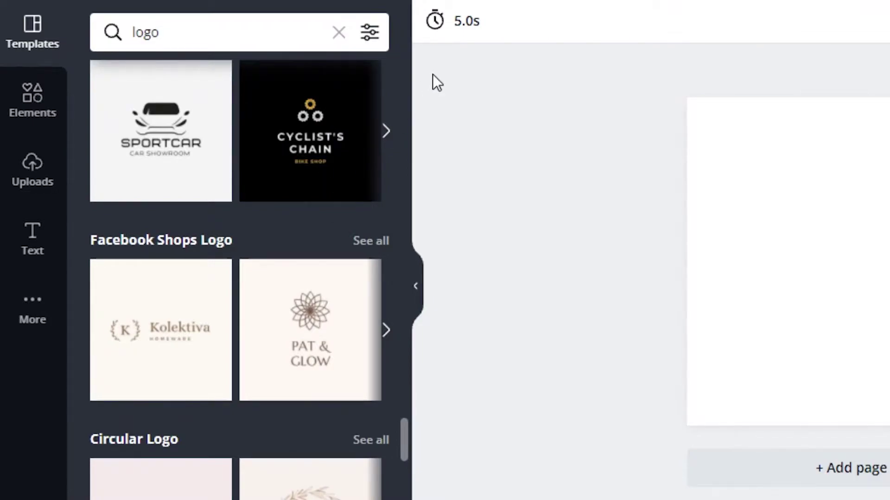
scroll(320, 278, down, 4)
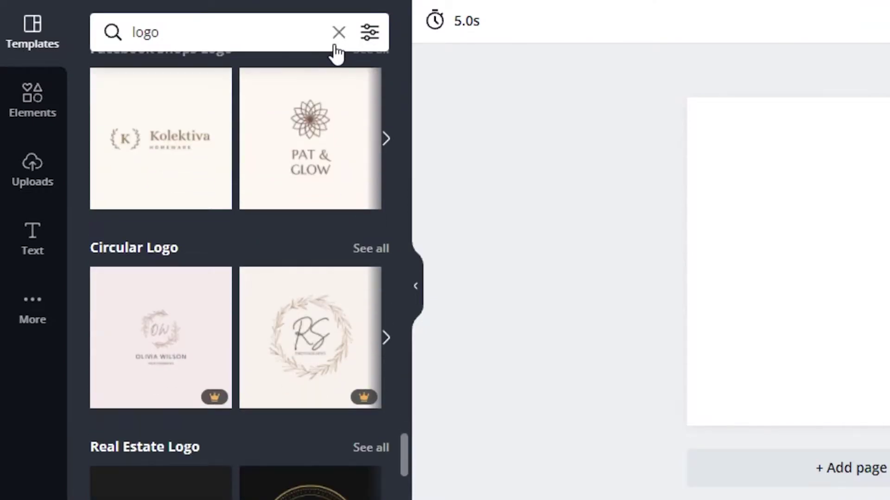
Search the design elements for "background" and show only the graphics.
click(17, 116)
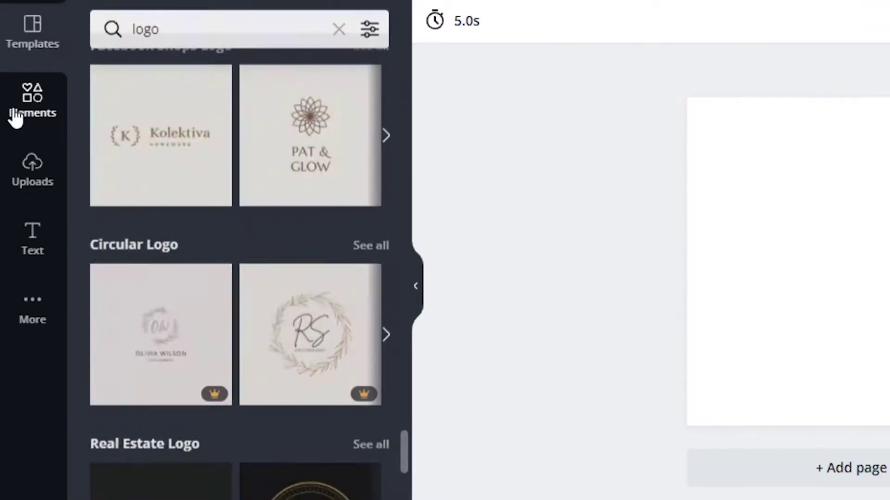
click(292, 31)
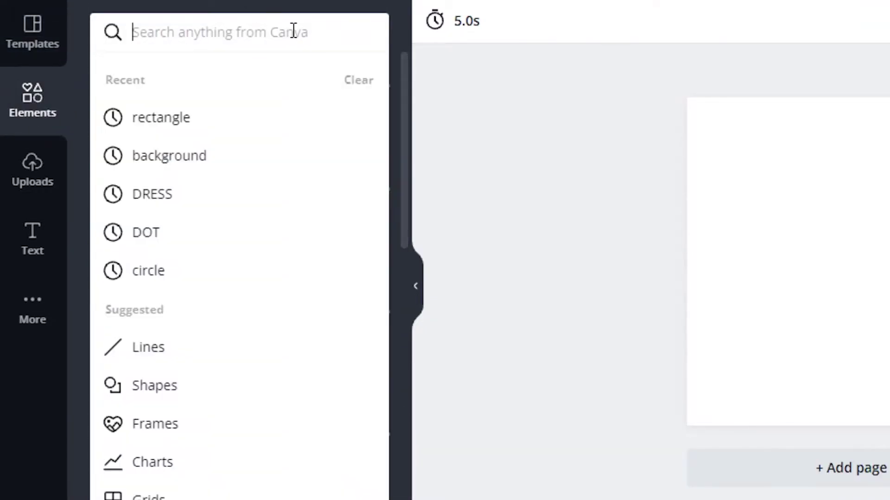
click(156, 172)
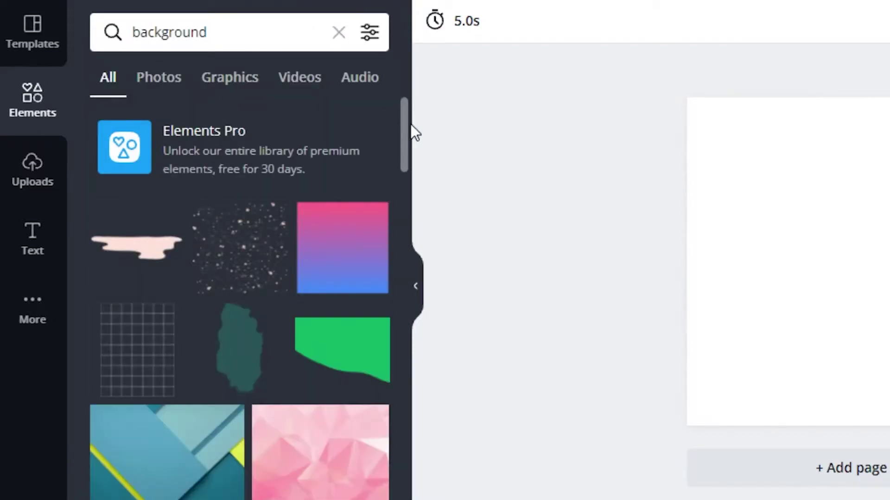
click(260, 79)
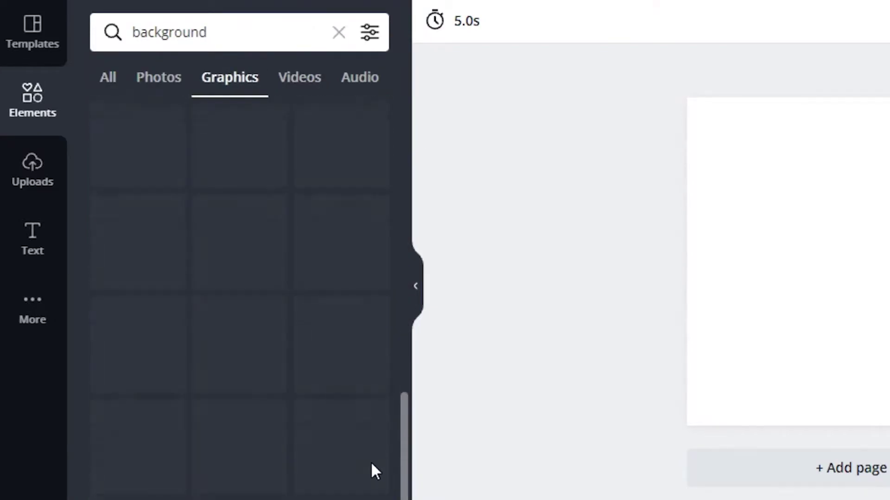
Look through the background graphics, try the scattered dots pattern on the blank page and delete it again.
scroll(411, 204, up, 5)
scroll(363, 451, down, 10)
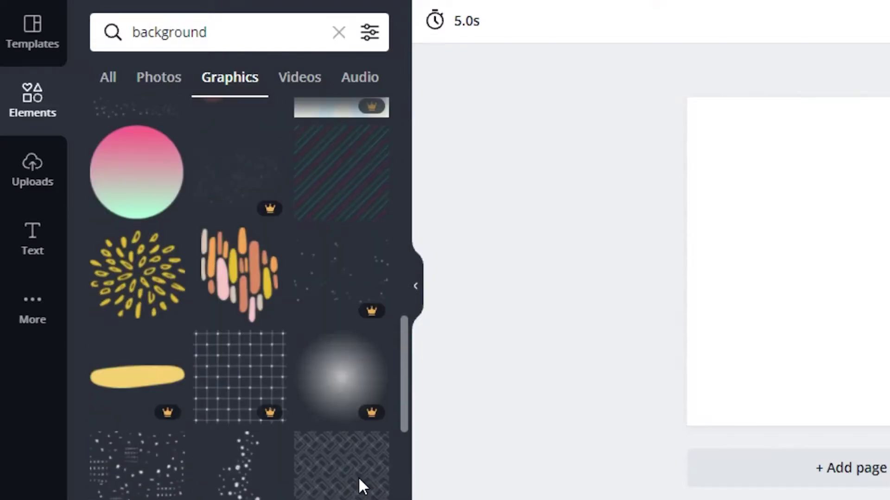
scroll(363, 486, down, 5)
scroll(378, 487, up, 4)
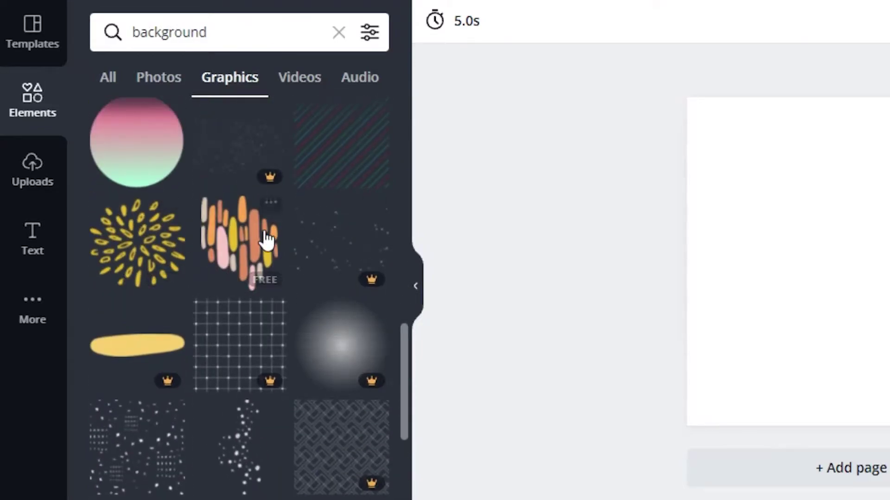
scroll(266, 238, down, 15)
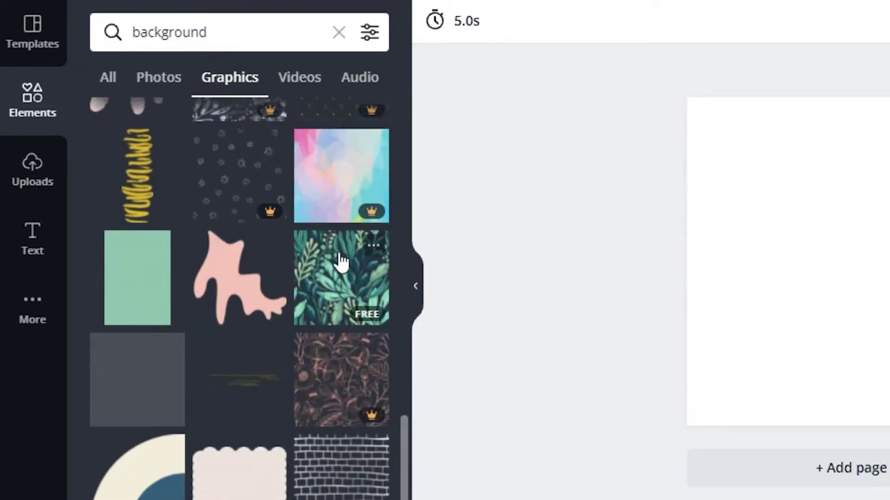
scroll(333, 250, up, 5)
scroll(330, 248, down, 3)
scroll(171, 258, up, 12)
scroll(158, 262, down, 6)
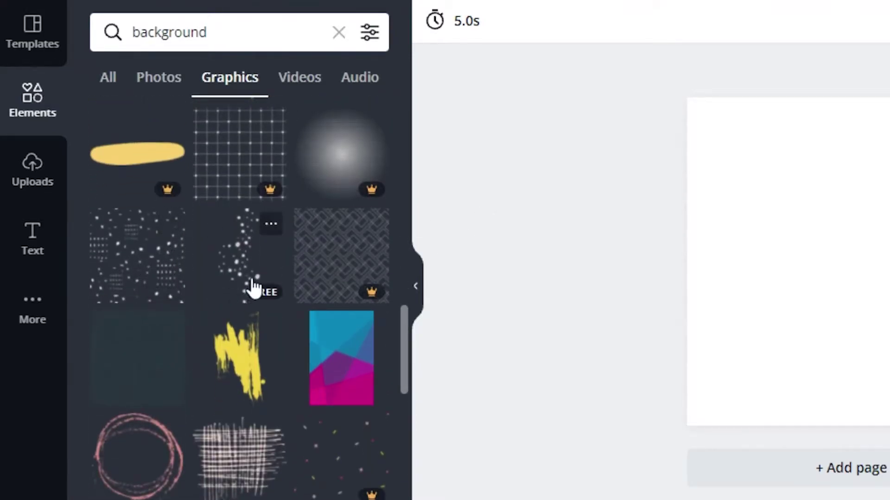
click(124, 266)
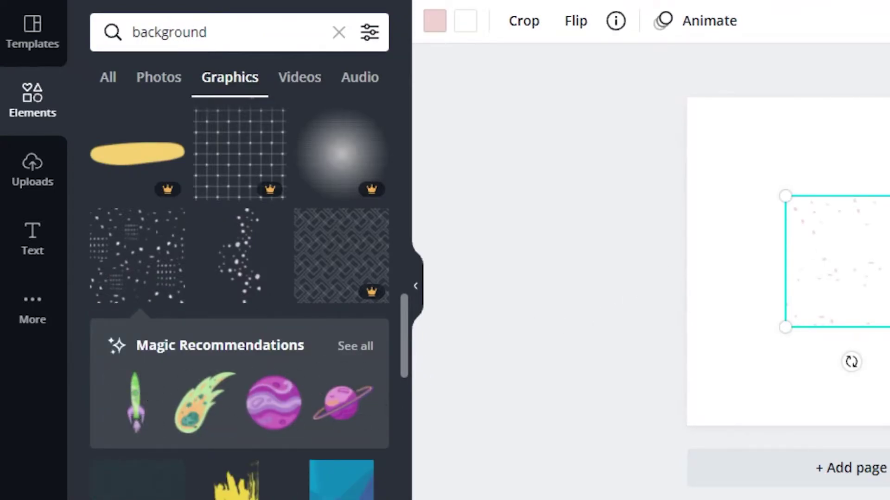
key(Delete)
Find the pale mint ribbon banner among the background graphics and add it to the blank page.
scroll(207, 357, down, 5)
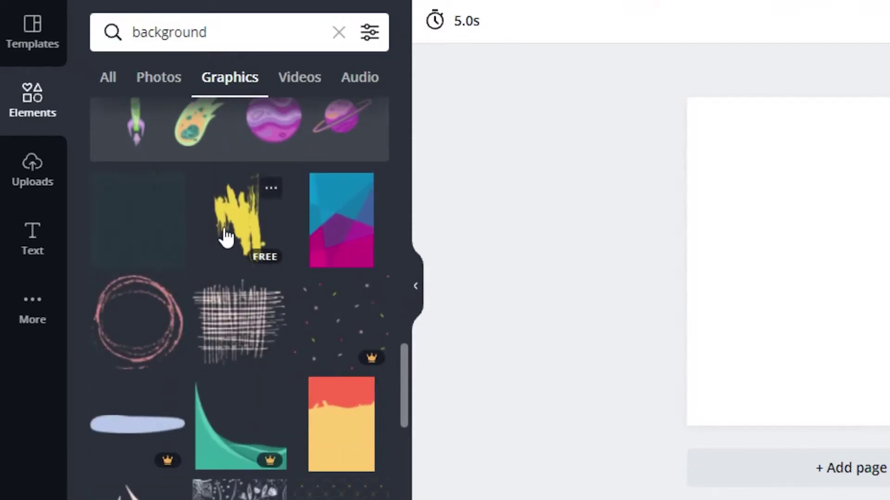
scroll(116, 327, down, 3)
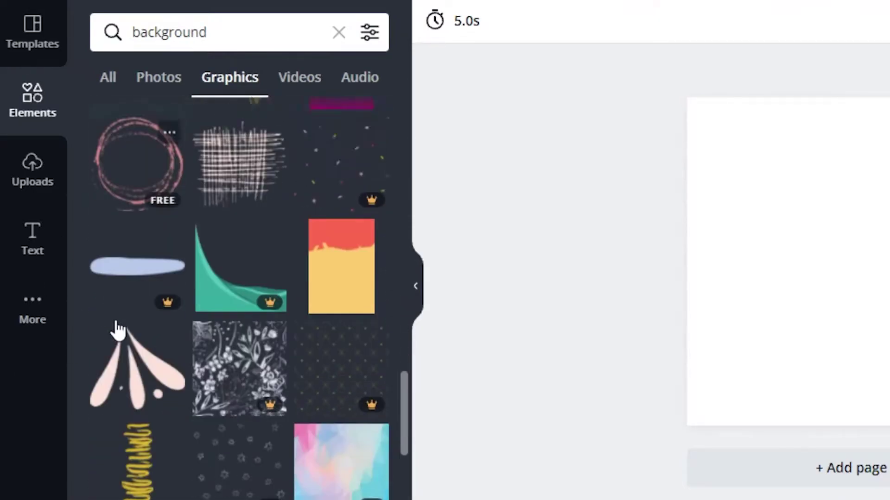
scroll(125, 391, down, 5)
scroll(183, 318, up, 2)
scroll(178, 332, down, 2)
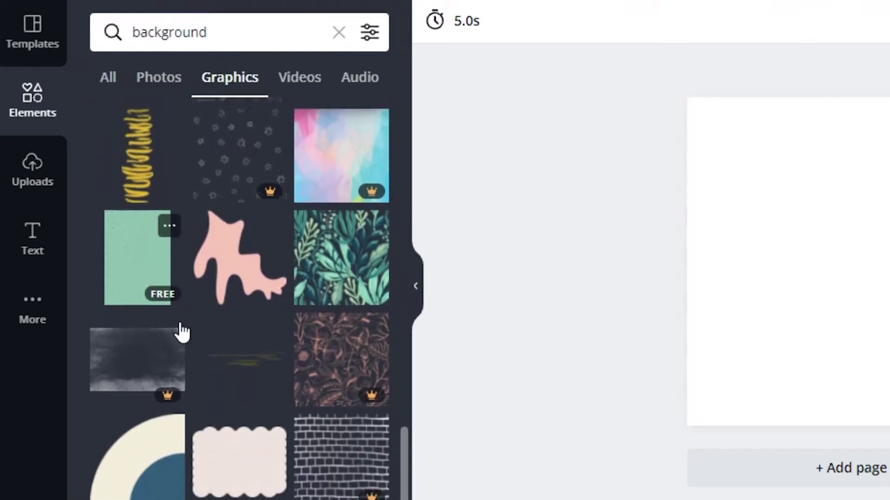
scroll(193, 292, down, 8)
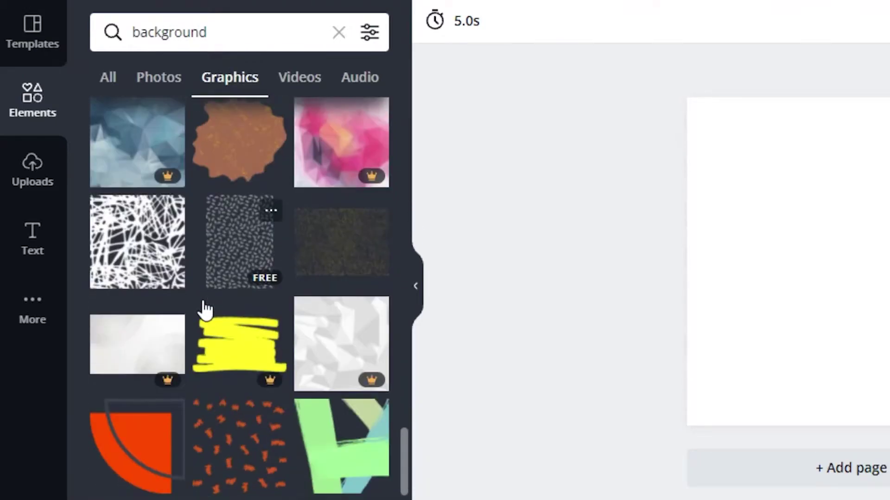
scroll(204, 308, down, 2)
click(165, 185)
scroll(338, 374, down, 6)
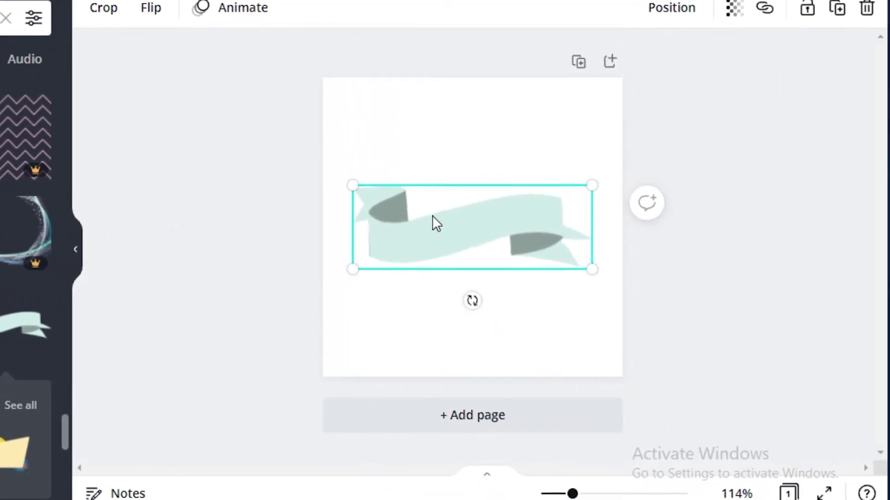
Centre the mint ribbon banner on the blank page.
drag(448, 237, 427, 227)
drag(579, 358, 581, 356)
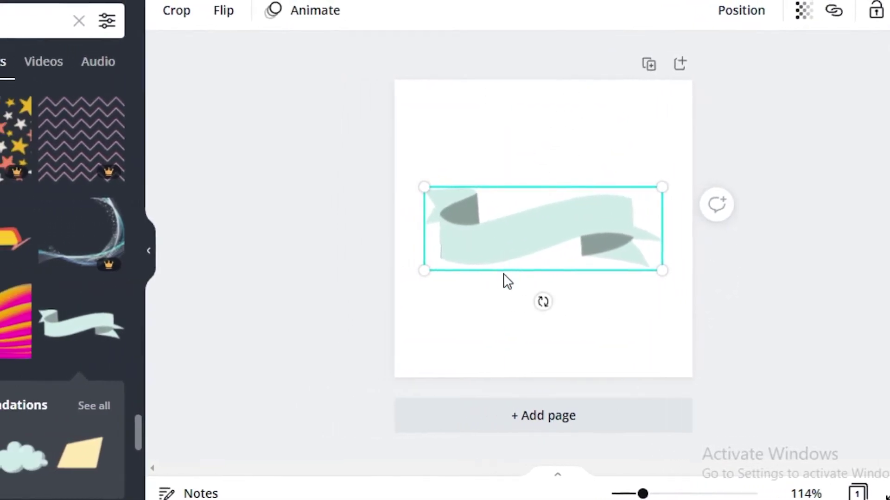
Add the pink speckle pattern from the first background graphics to bring up its recommended graphics, and delete the pattern from the page.
drag(289, 438, 290, 69)
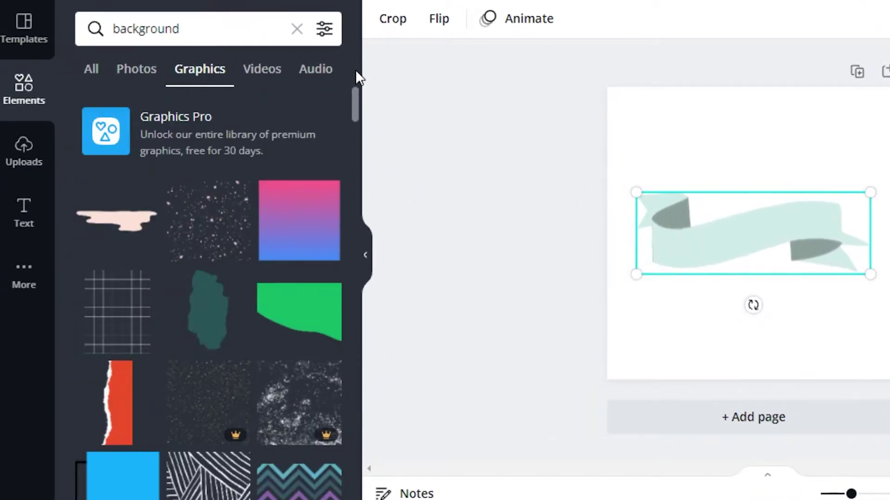
click(742, 129)
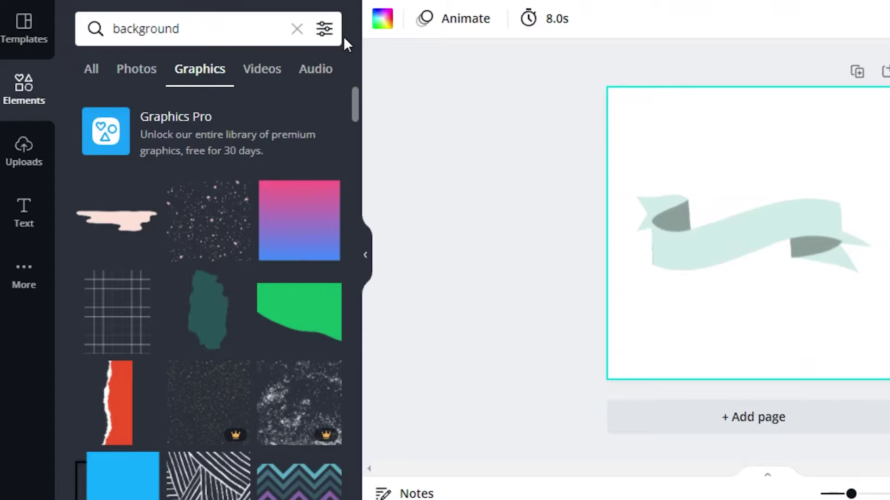
right_click(772, 173)
click(807, 192)
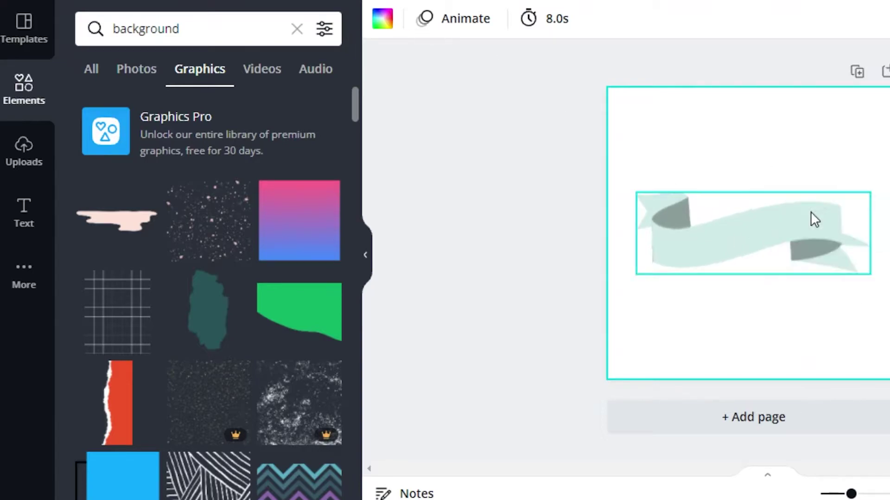
click(816, 246)
click(685, 189)
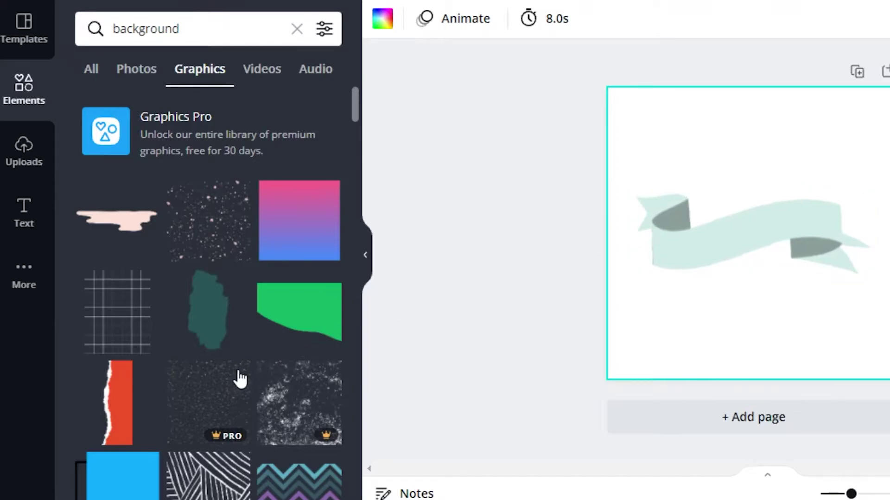
click(184, 238)
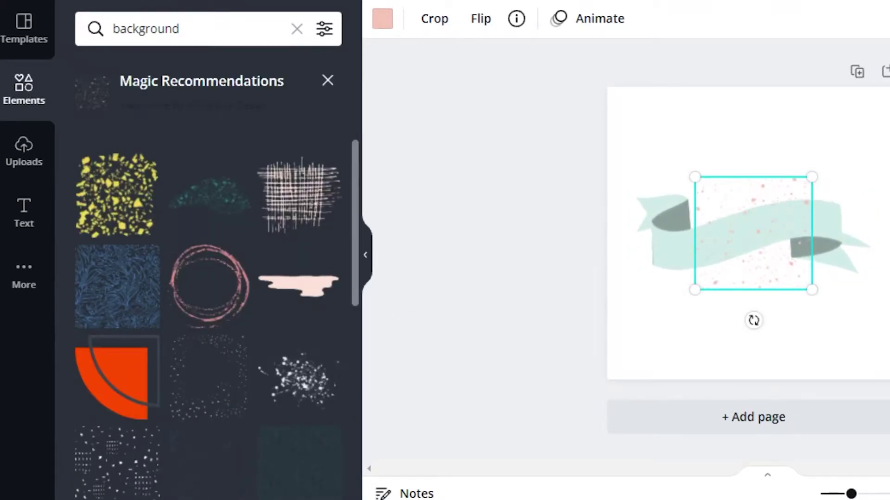
key(Delete)
Try the multicoloured terrazzo pattern from the recommended graphics, enlarged over the whole page and sent behind the ribbon, and delete it.
scroll(195, 339, down, 4)
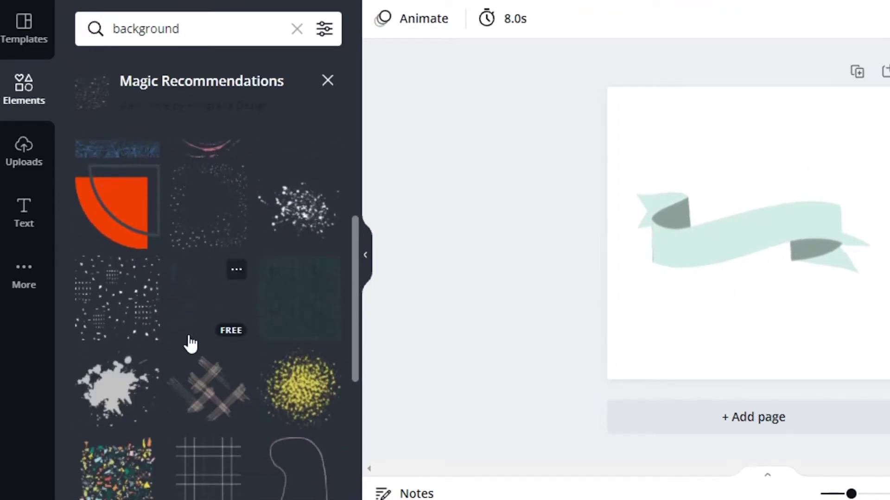
scroll(185, 390, down, 6)
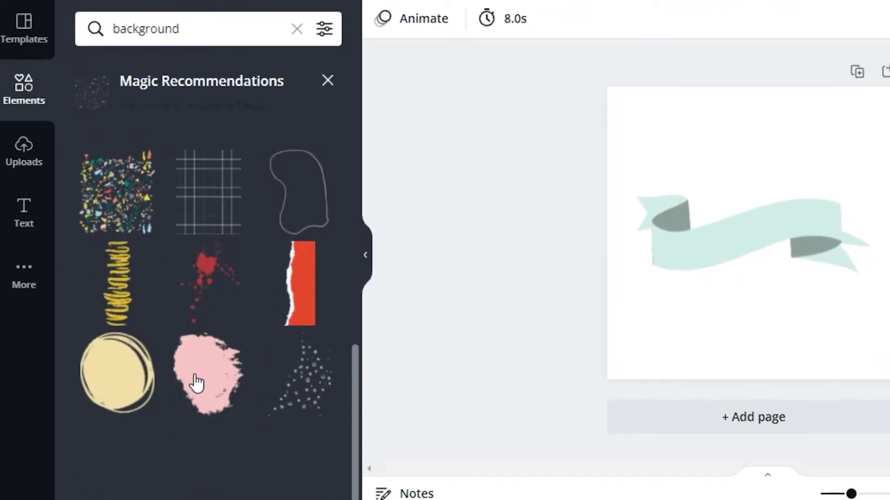
scroll(128, 383, up, 4)
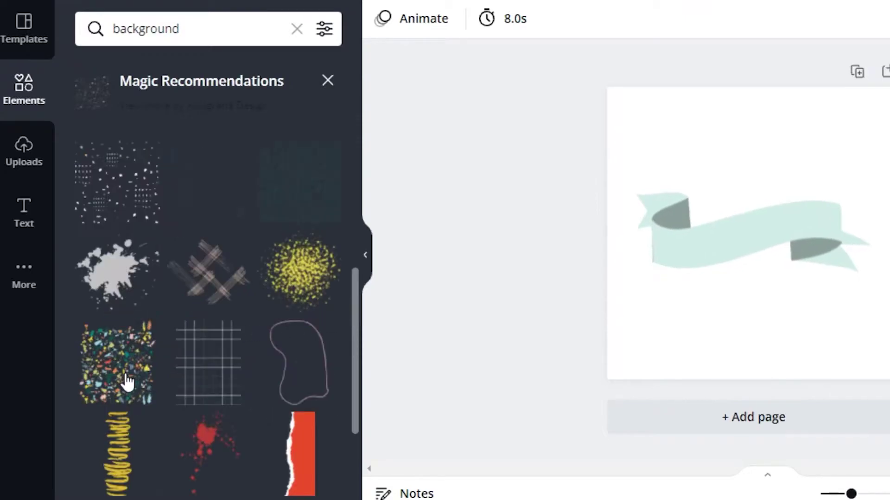
click(120, 377)
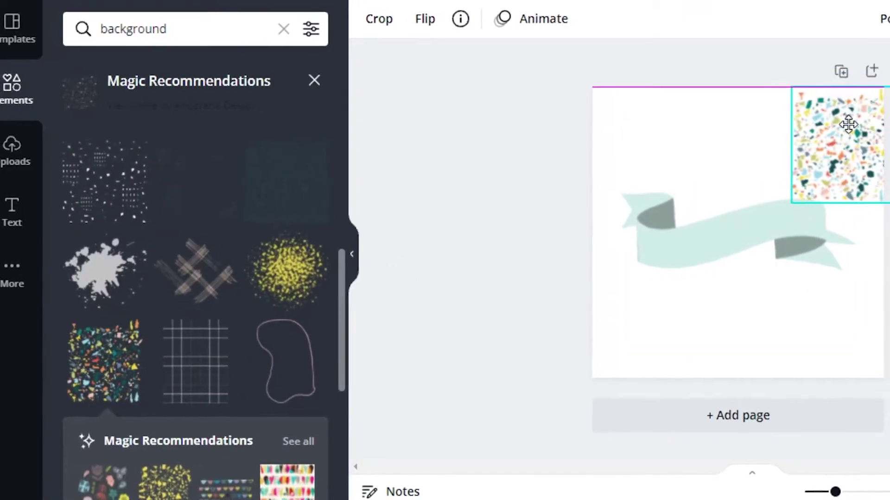
drag(799, 201, 701, 222)
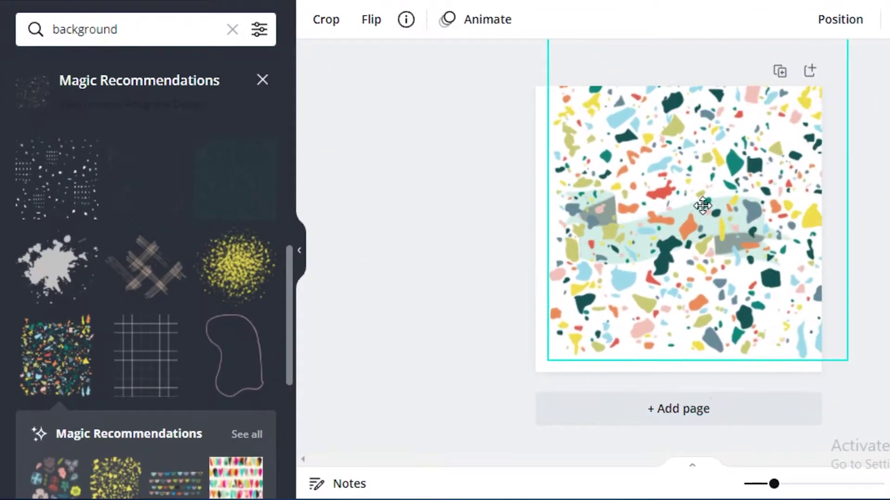
right_click(670, 154)
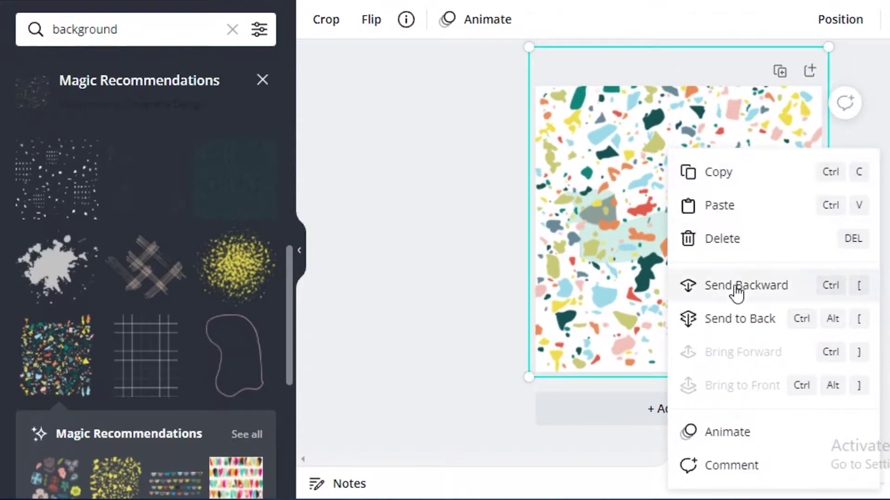
click(745, 319)
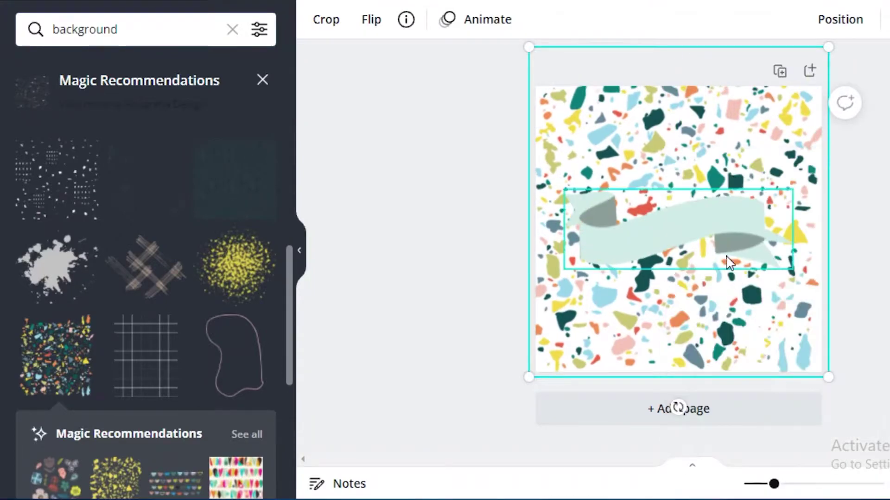
right_click(702, 147)
click(742, 230)
Place the crosshatch brush pattern, enlarged, over the page's upper right area behind the ribbon and recolour it black.
click(147, 283)
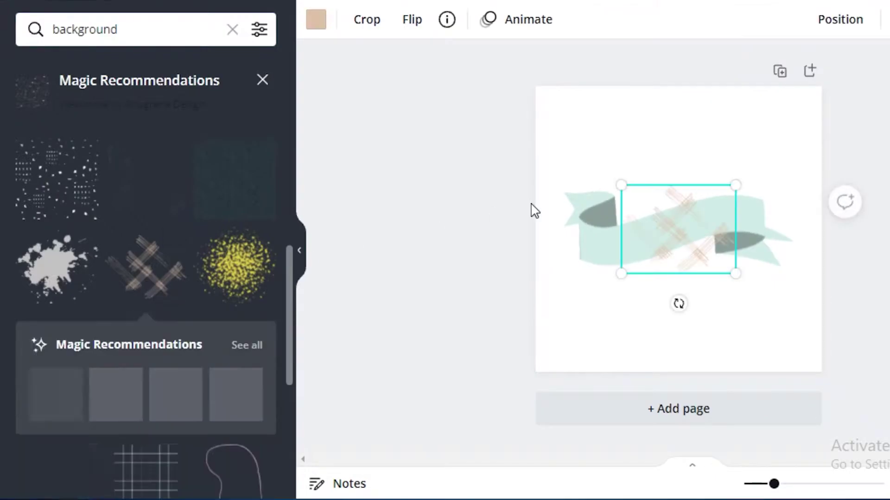
drag(616, 232, 741, 143)
right_click(742, 143)
click(839, 317)
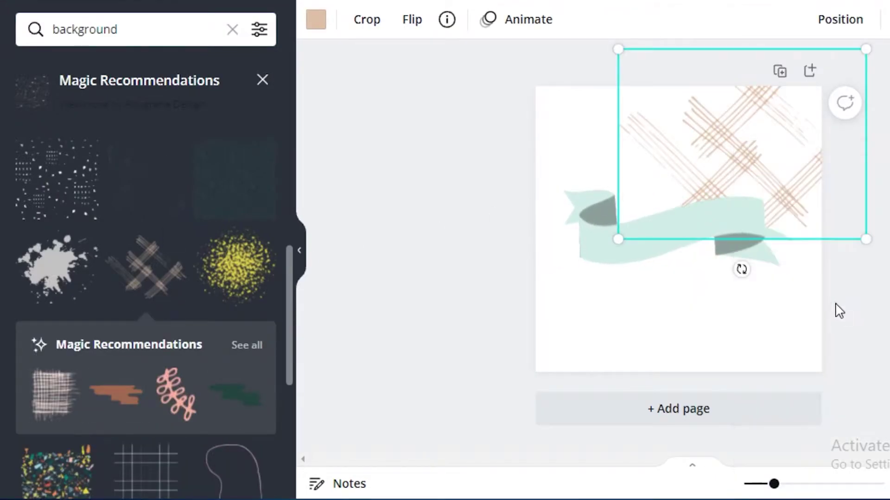
click(315, 20)
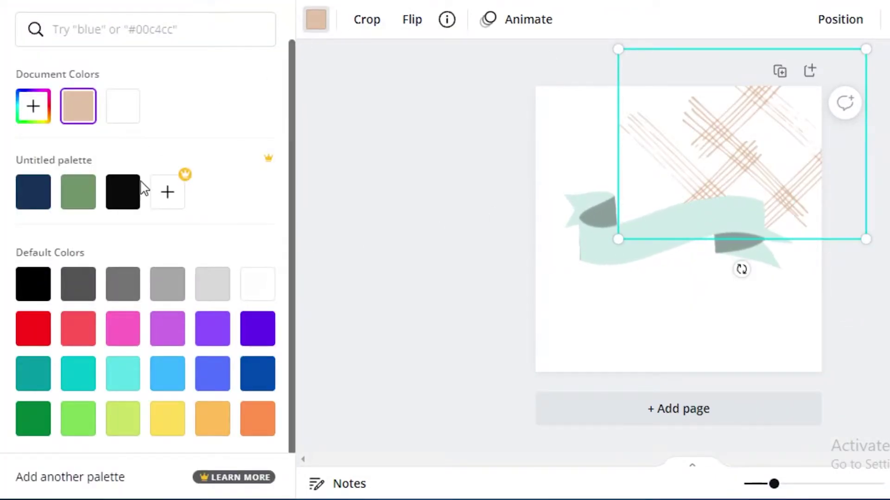
click(123, 192)
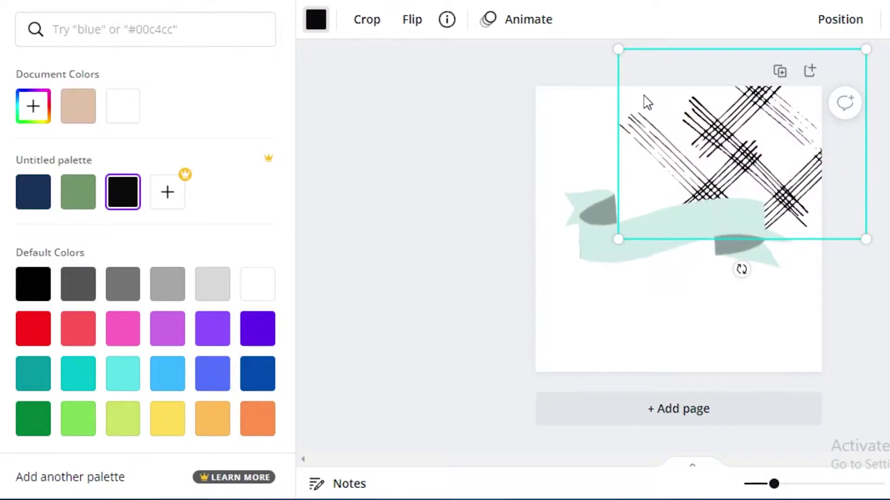
Duplicate the black crosshatch pattern and arrange the copies to cover the whole page behind the ribbon.
drag(648, 102, 725, 180)
drag(747, 229, 734, 291)
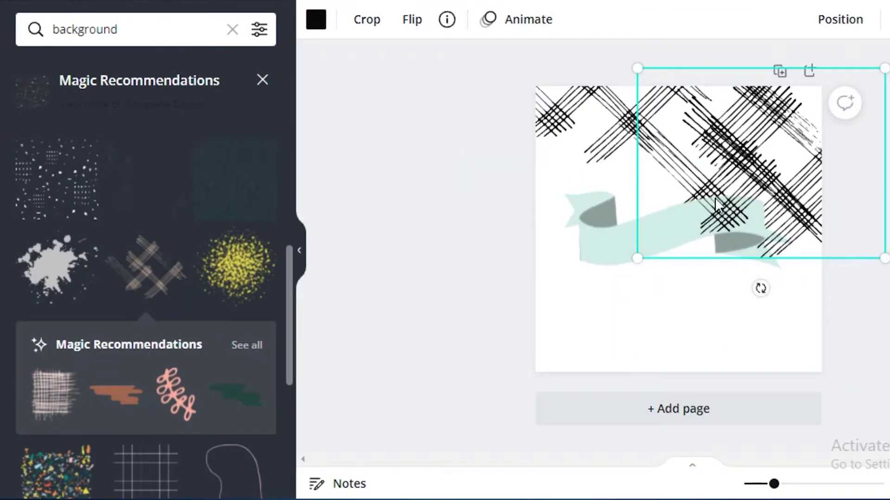
drag(762, 175, 582, 371)
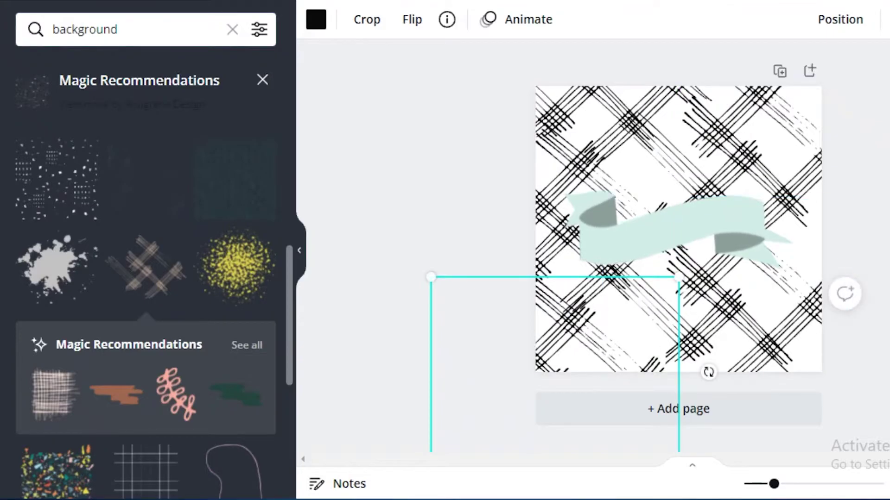
key(Escape)
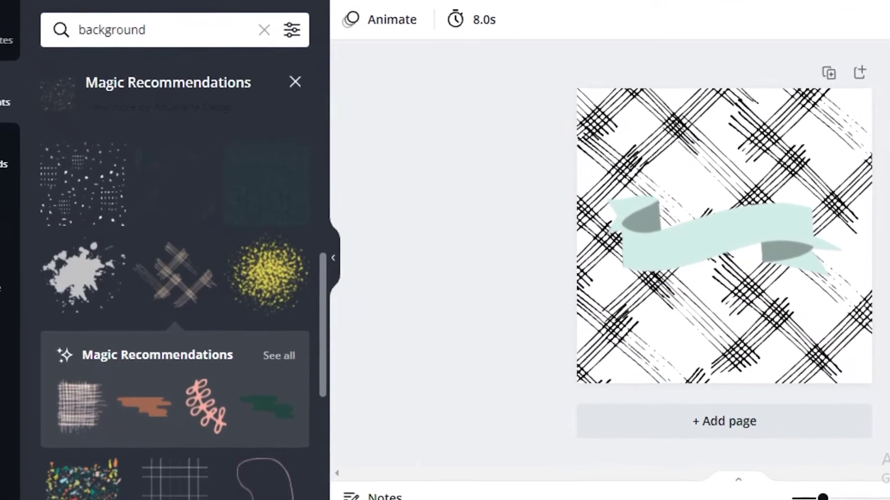
Find the "Parmesan Cheese" design among the text font combinations and add it to the page over the ribbon.
click(10, 228)
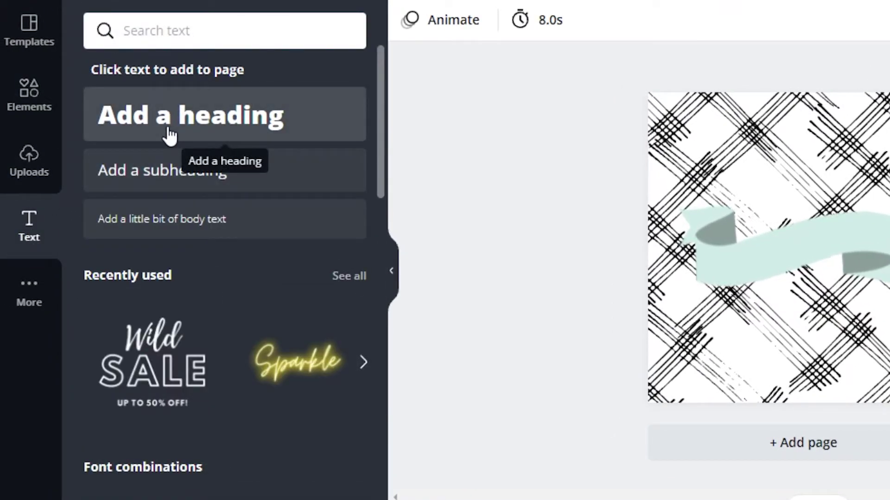
scroll(324, 252, down, 5)
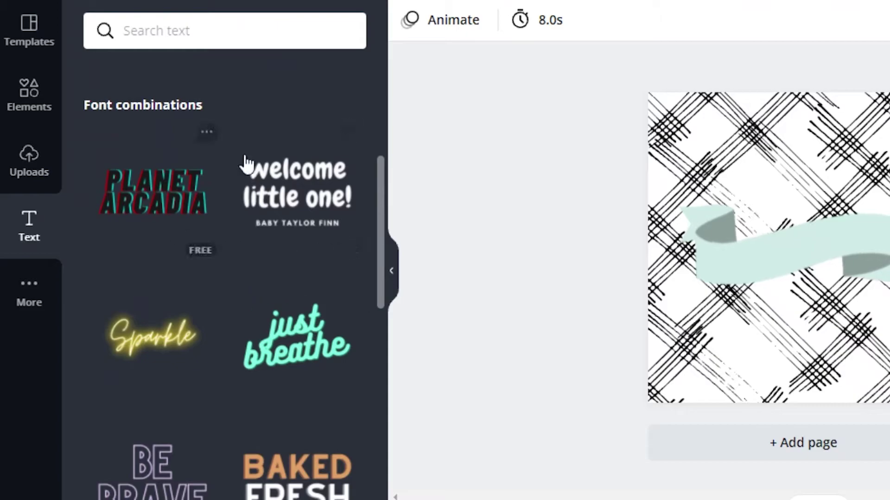
scroll(238, 231, down, 10)
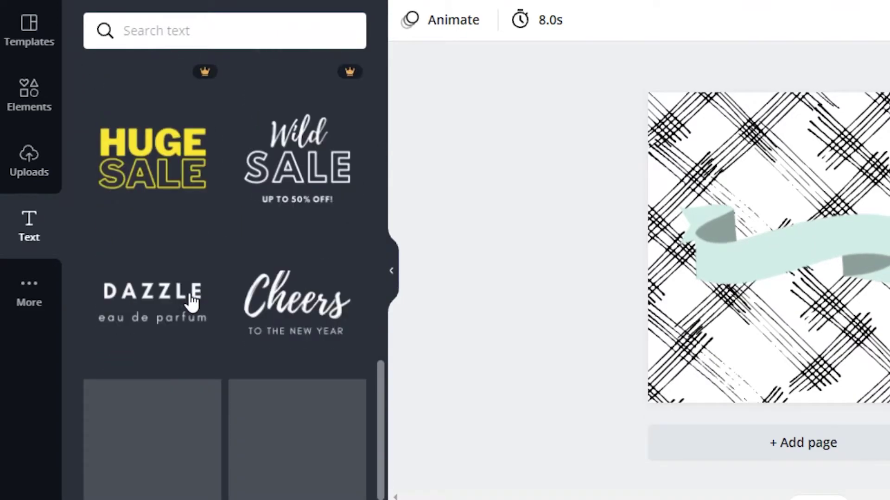
scroll(172, 273, down, 5)
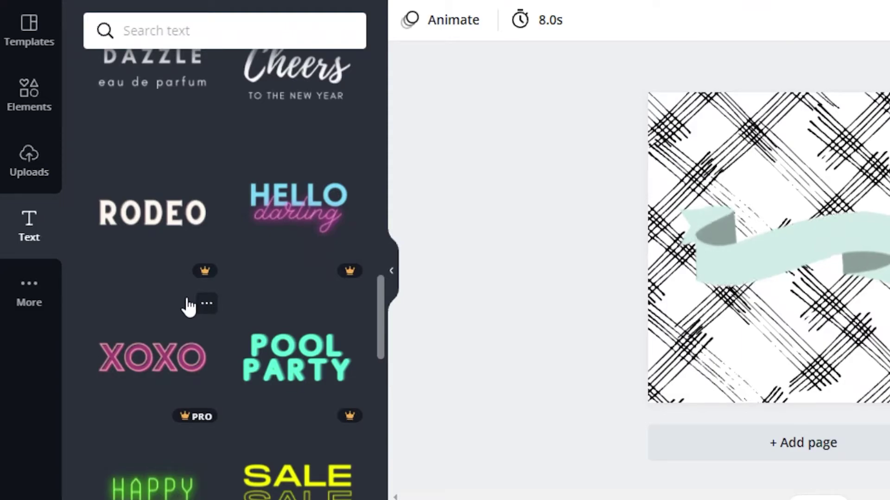
scroll(265, 233, down, 10)
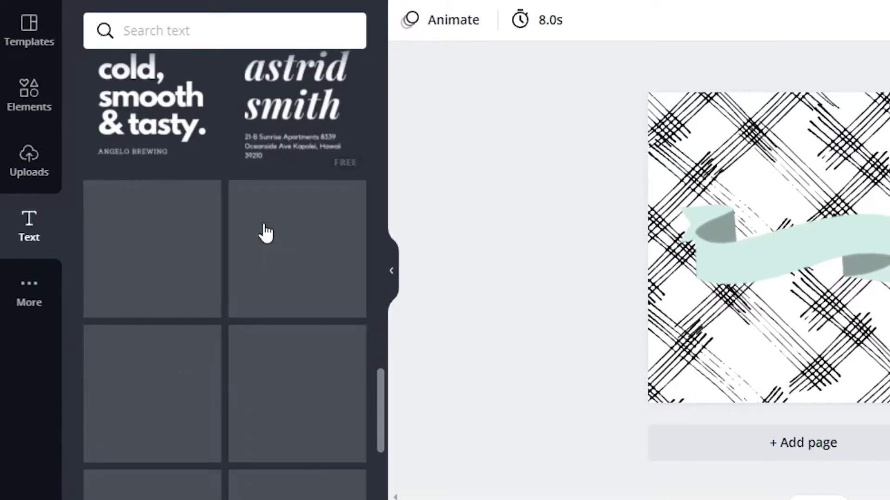
scroll(256, 153, down, 2)
scroll(234, 163, down, 10)
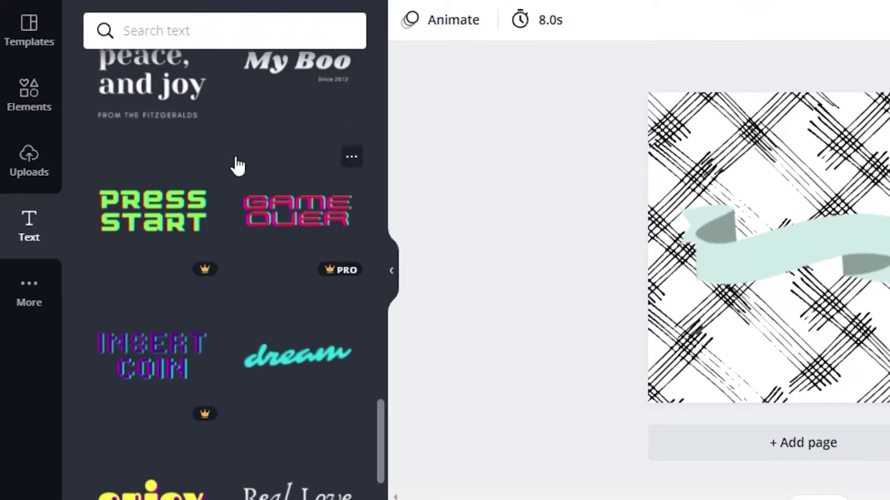
scroll(271, 171, up, 2)
scroll(272, 171, up, 2)
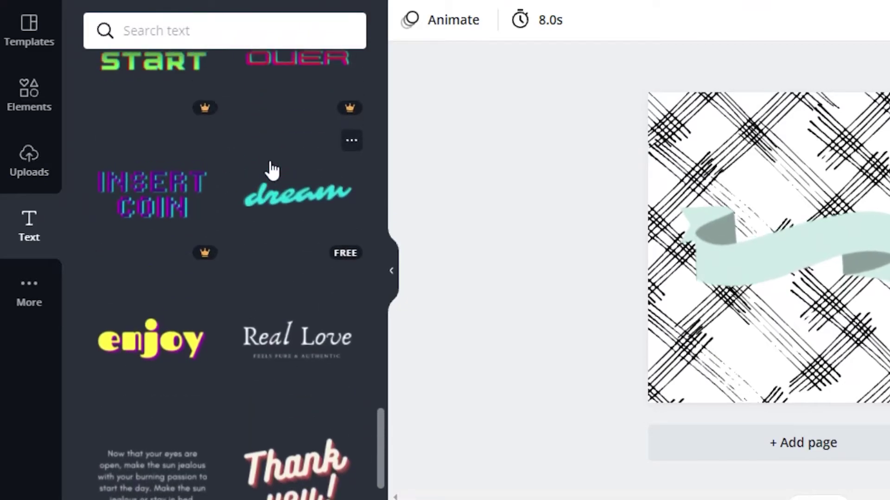
scroll(135, 226, down, 12)
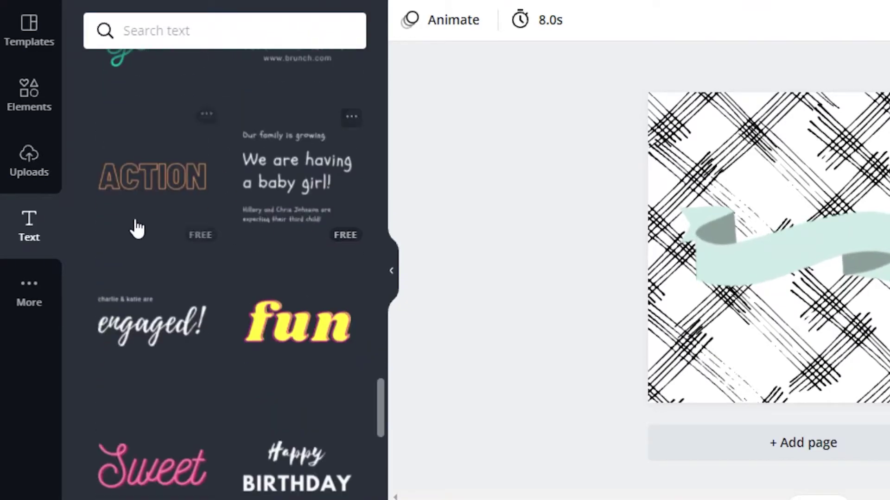
scroll(221, 314, down, 2)
scroll(221, 313, down, 10)
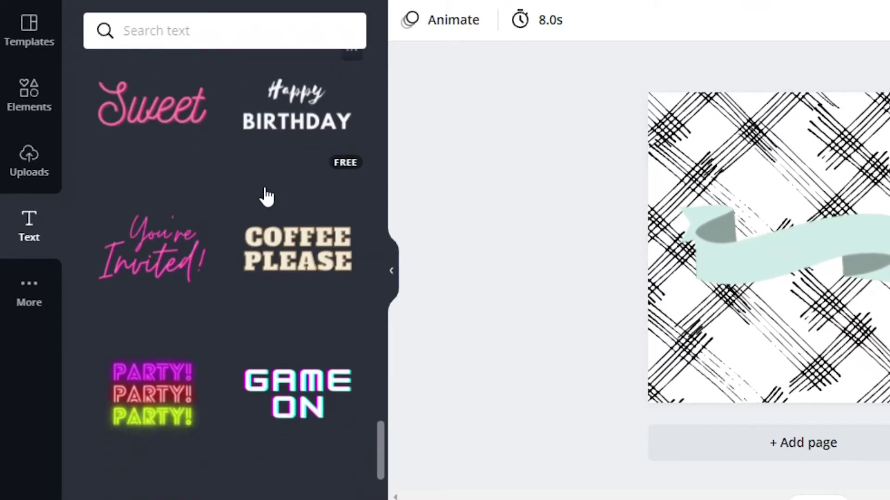
scroll(123, 278, down, 8)
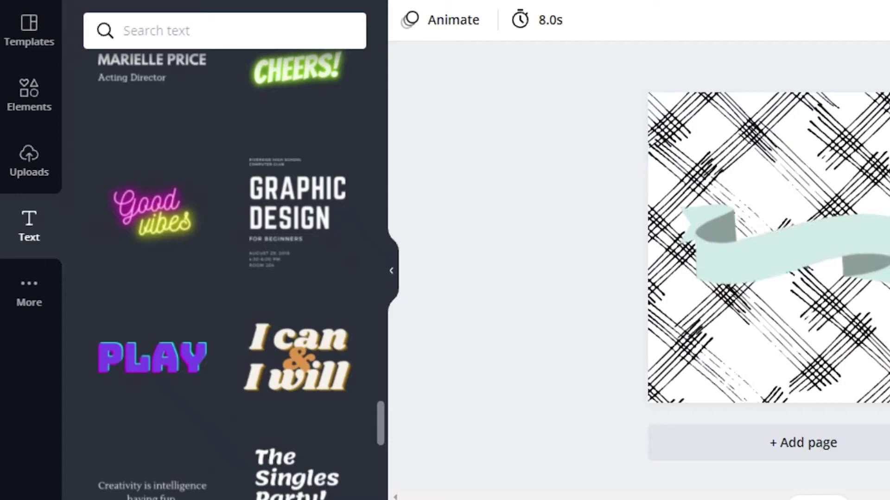
scroll(206, 267, down, 5)
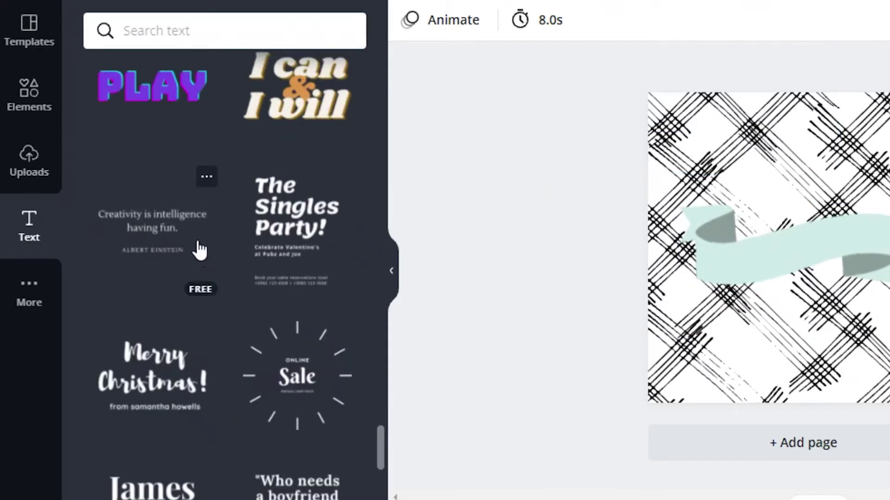
scroll(242, 399, down, 10)
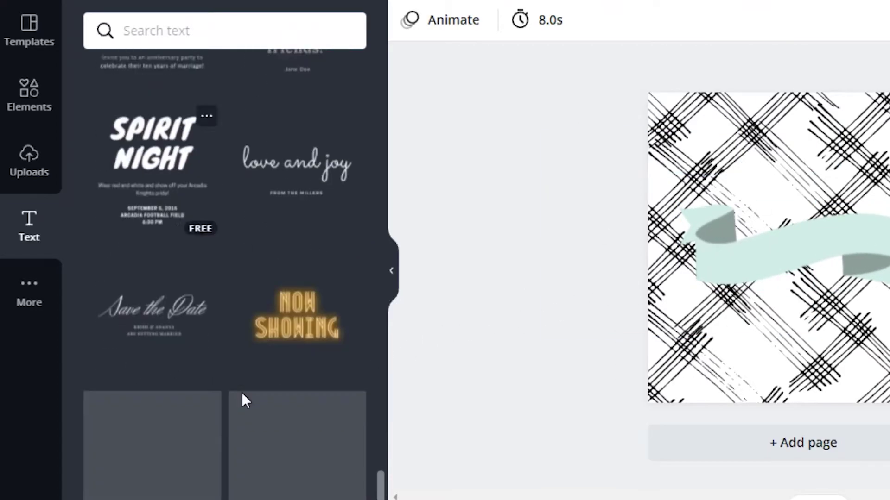
scroll(194, 277, down, 3)
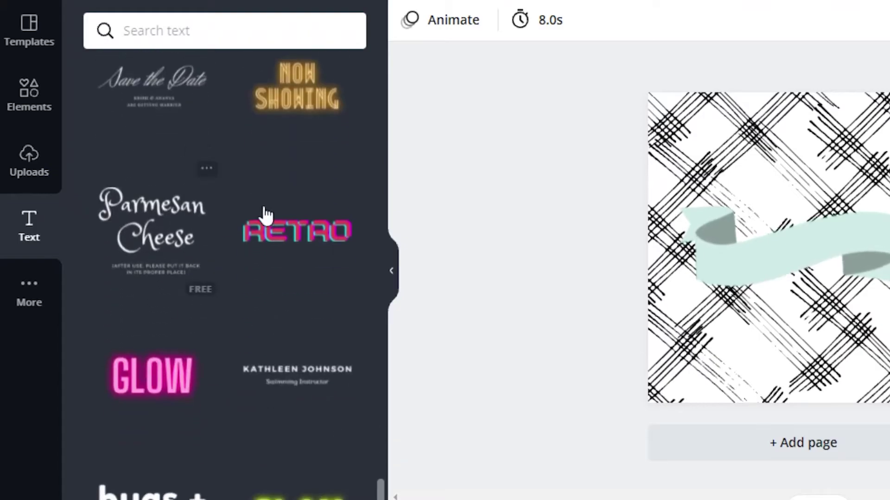
scroll(145, 367, down, 2)
scroll(145, 368, up, 4)
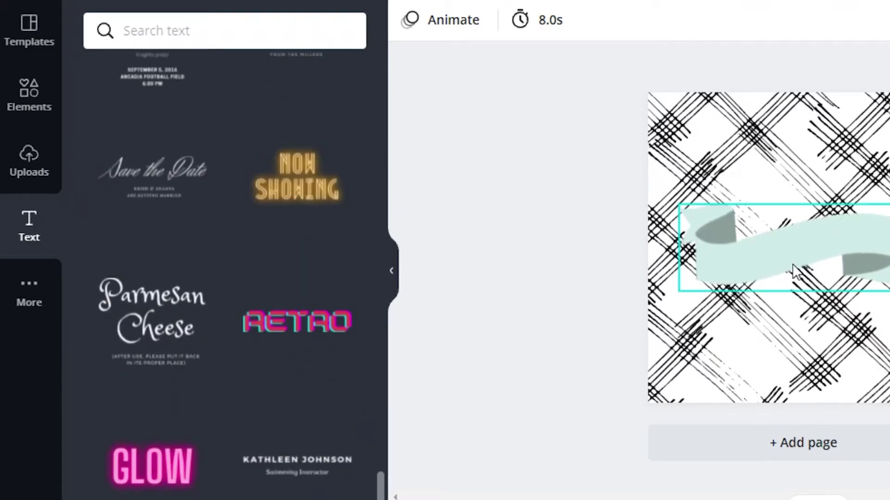
click(197, 306)
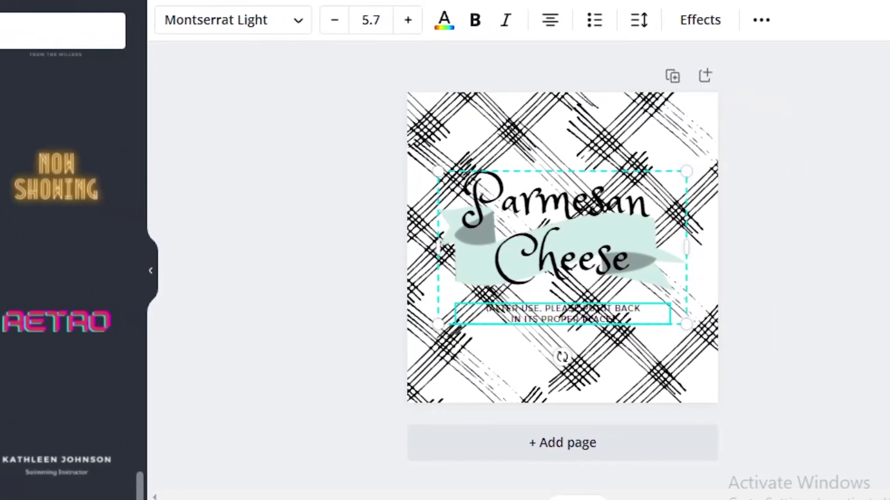
Delete the small caption below "Parmesan Cheese" and replace the heading text with "ESSTENTIALS CLOSET".
click(879, 20)
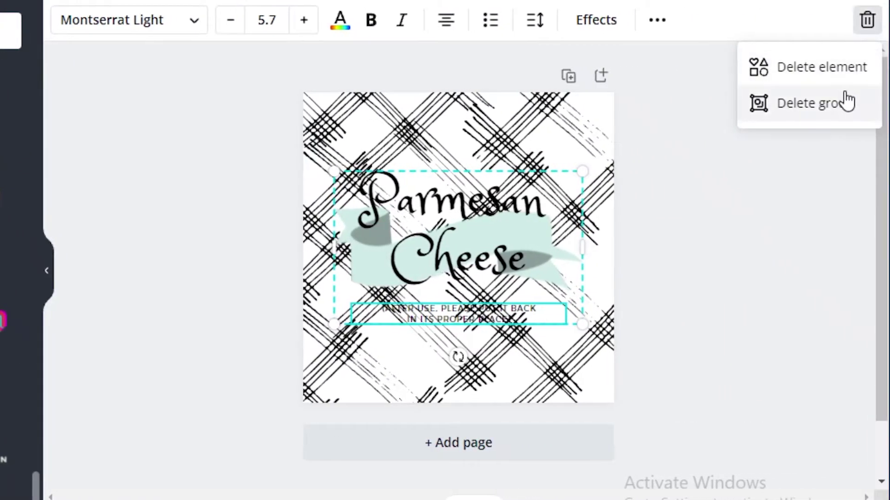
click(835, 65)
double_click(480, 205)
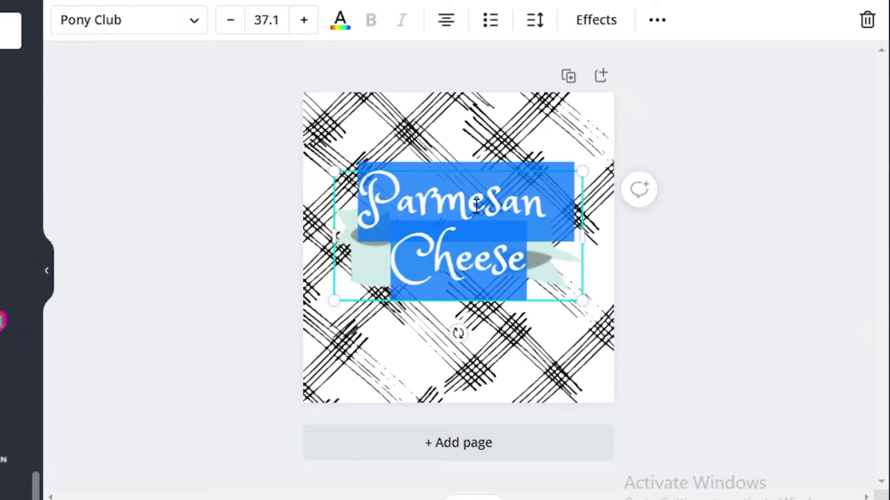
text(L)
key(BackSpace)
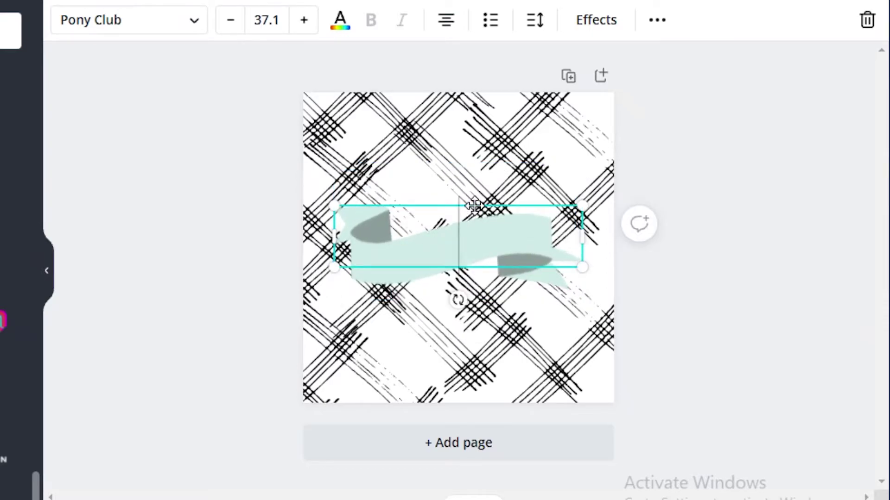
text(ESSTENTIA)
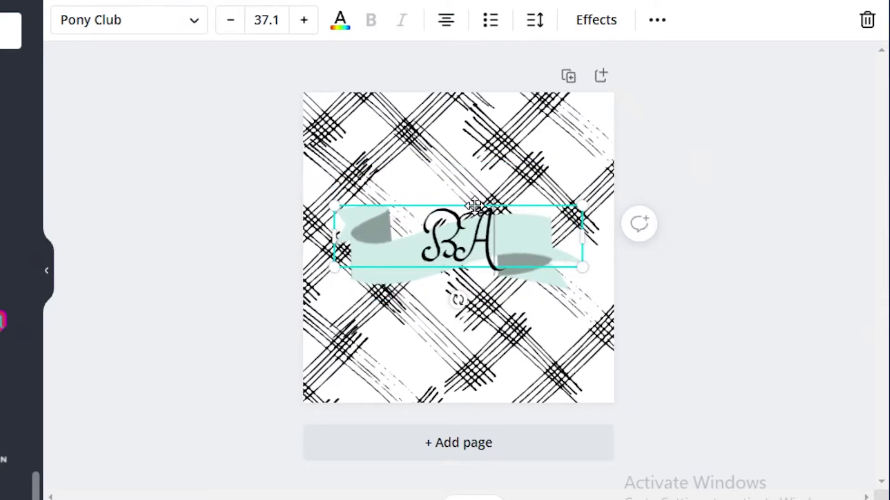
text(LS CLOSET)
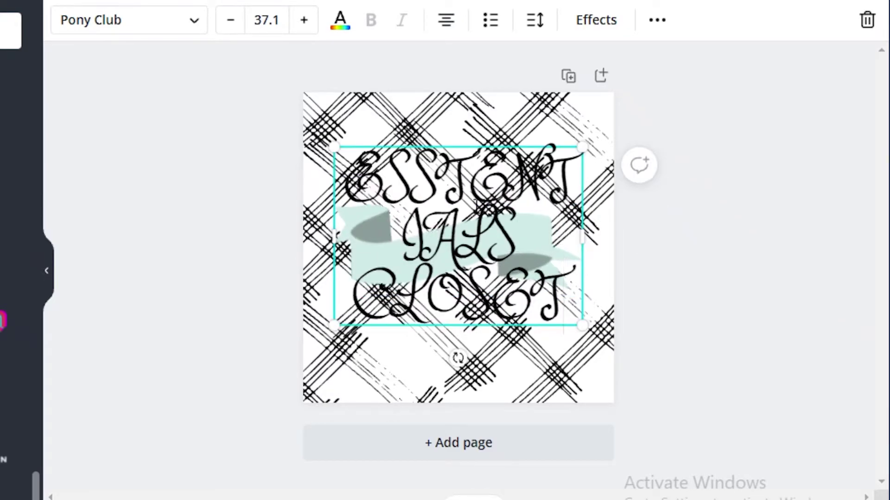
Scale the heading down to size 11.7 and fit it on a single line across the ribbon.
drag(464, 232, 558, 271)
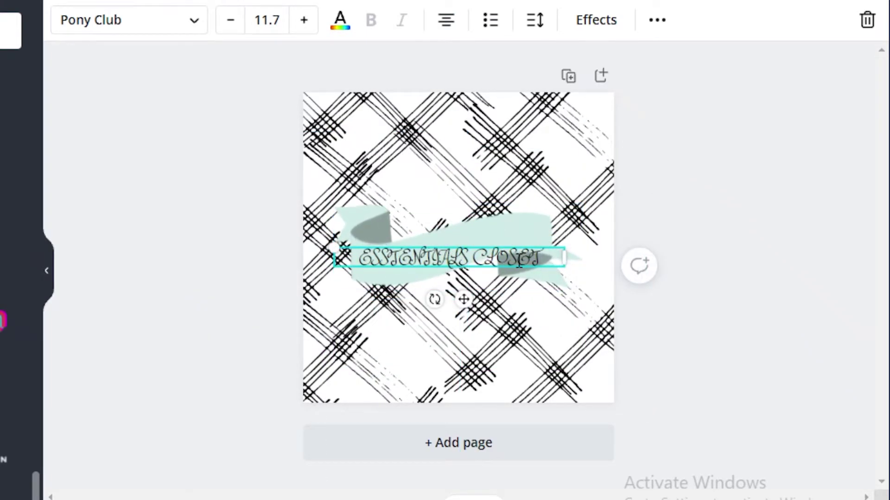
right_click(471, 267)
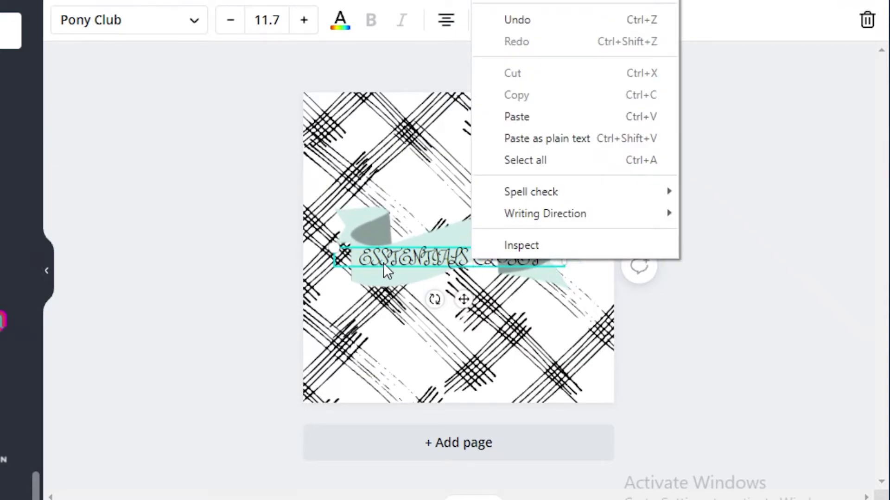
click(421, 230)
Apply the Curve text shape to the heading with a curve of 11 and reposition it on the ribbon.
click(618, 23)
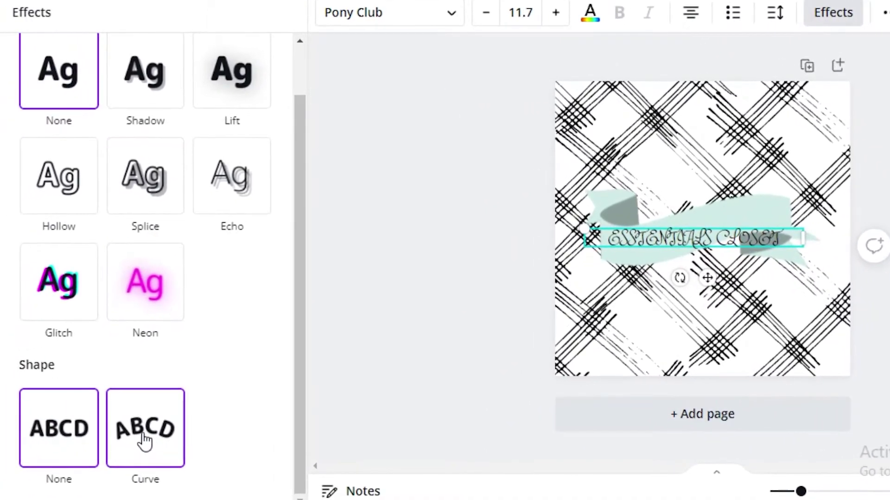
click(144, 435)
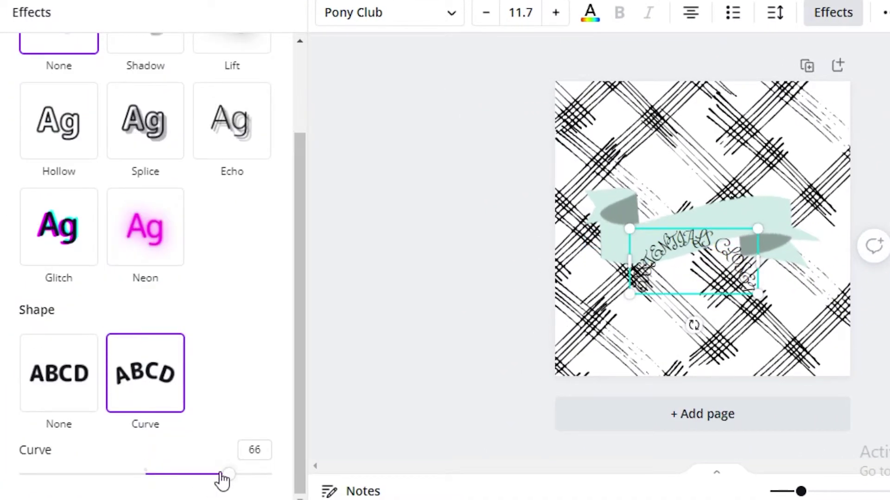
drag(214, 474, 159, 474)
drag(747, 237, 751, 244)
Remove the word "CLOSET" from the curved heading, keeping only "ESSTENTIALS".
double_click(729, 240)
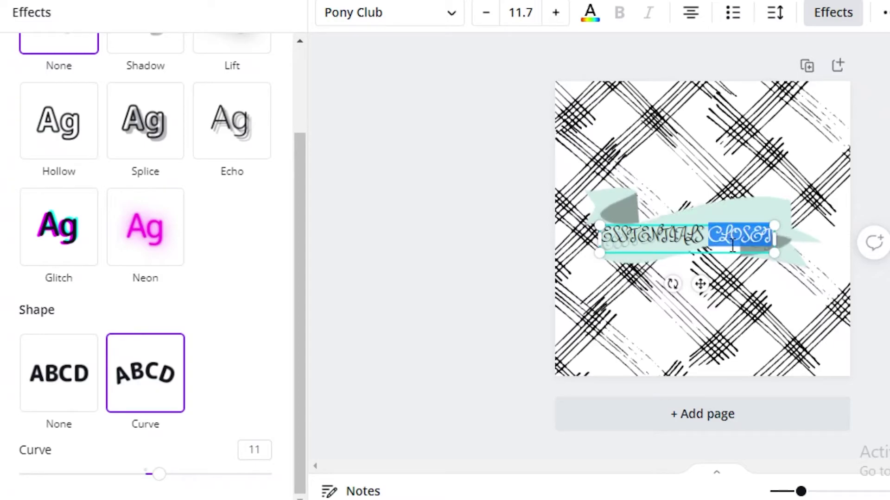
key(BackSpace)
drag(457, 119, 711, 313)
Set the curve of "ESSTENTIALS" to 10 and tilt the word to follow the left part of the ribbon.
click(857, 11)
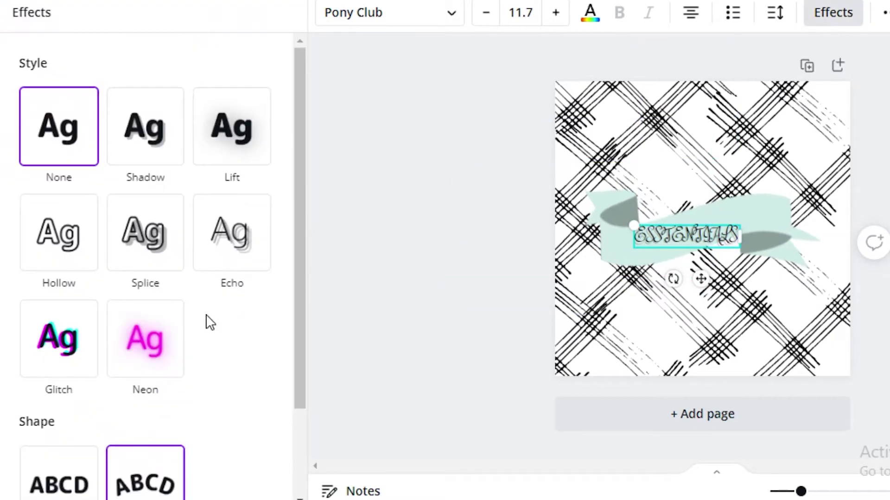
scroll(102, 468, down, 2)
click(157, 474)
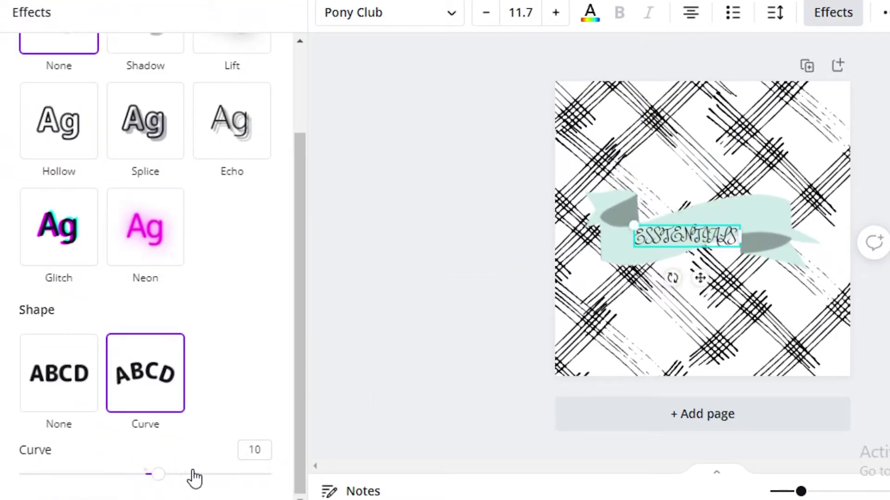
click(195, 473)
drag(649, 285, 681, 292)
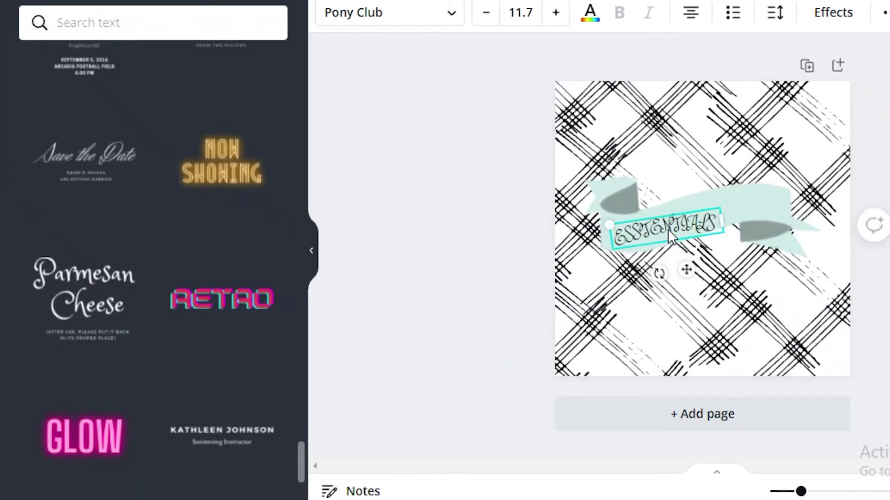
Duplicate the "ESSTENTIALS" text, change the copy to "CLOSET", and line up both words along the ribbon.
key(ctrl+d)
double_click(723, 246)
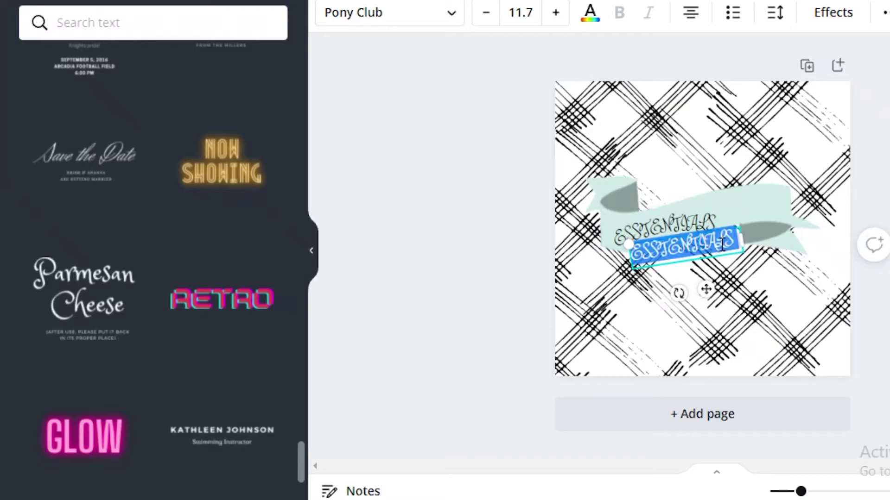
text(CLOS)
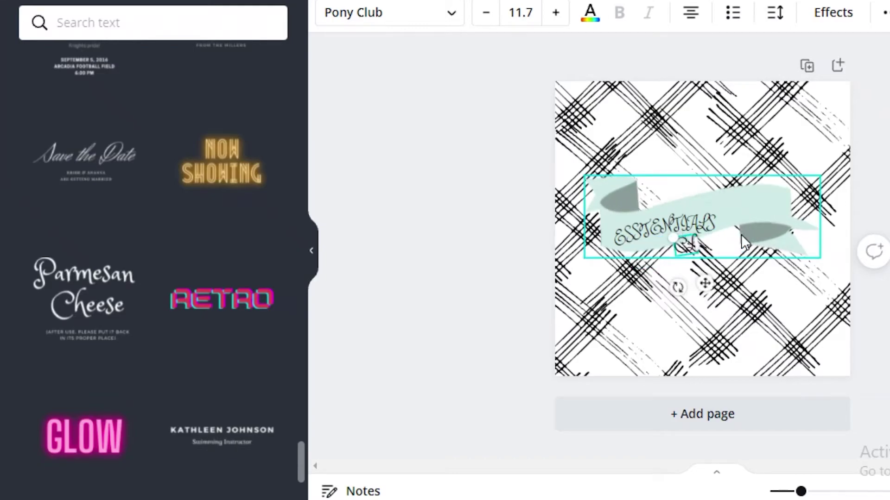
text(ET)
drag(705, 284, 771, 243)
click(667, 232)
drag(661, 272, 646, 224)
click(521, 258)
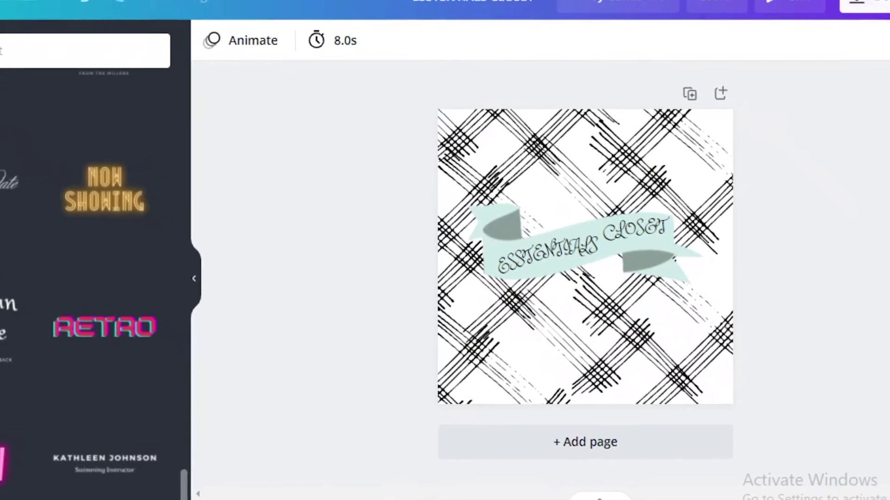
Delete the mint green ribbon behind the text.
click(834, 11)
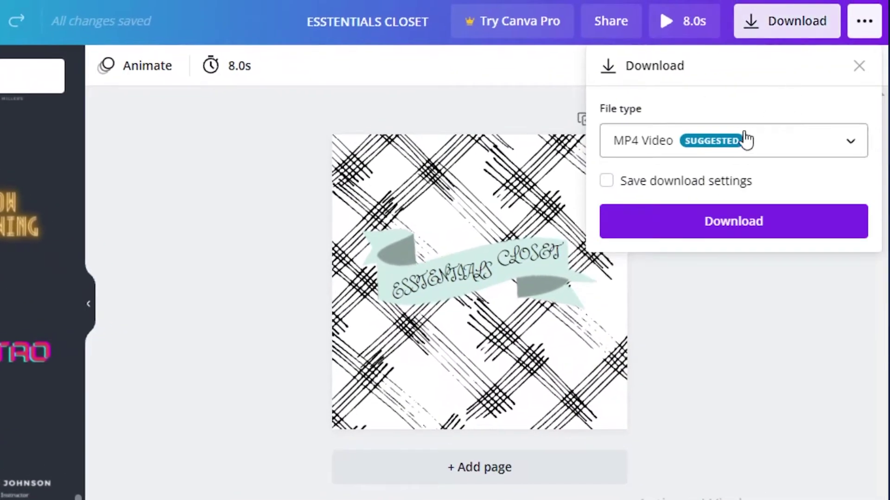
key(Escape)
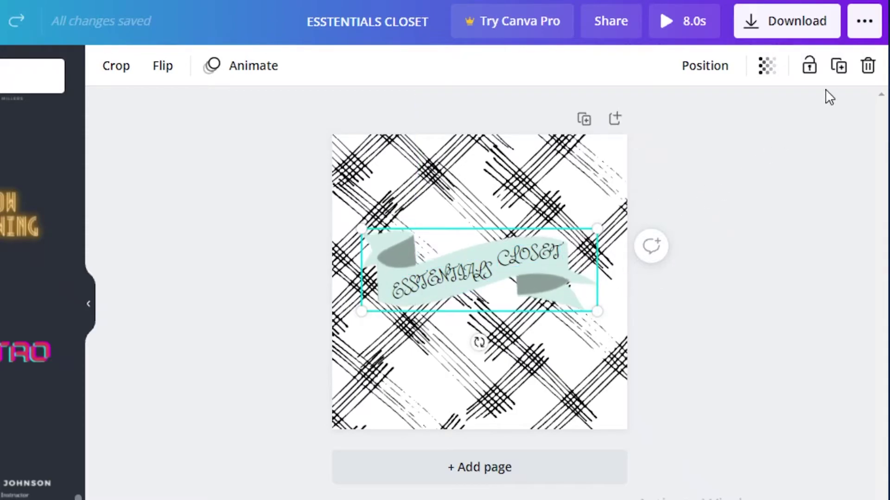
click(864, 66)
Search the graphics elements for "ribbon".
click(33, 76)
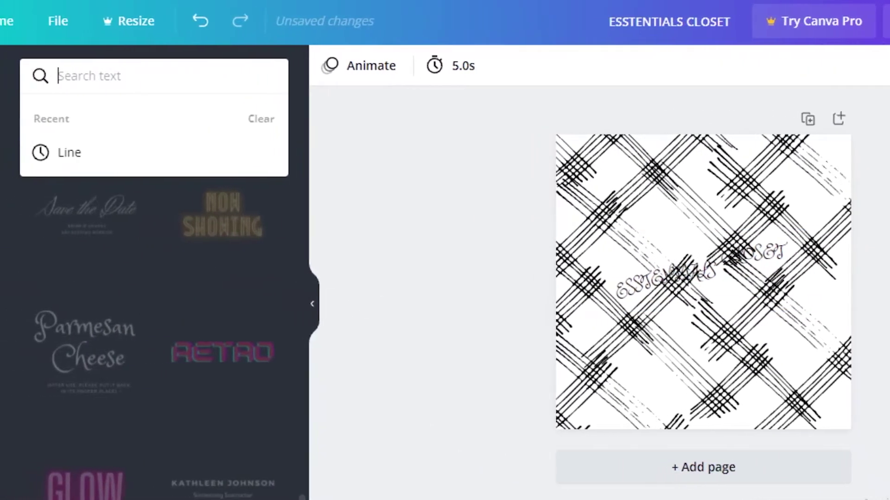
key(Escape)
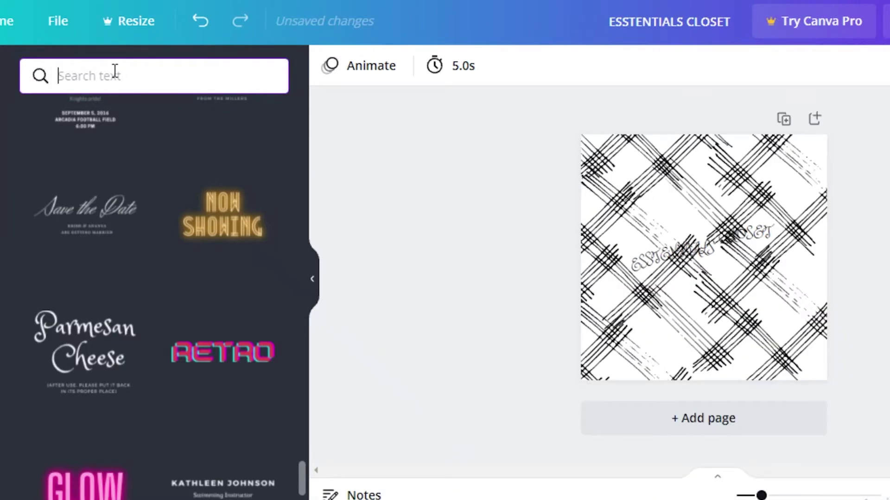
text(RIBBON)
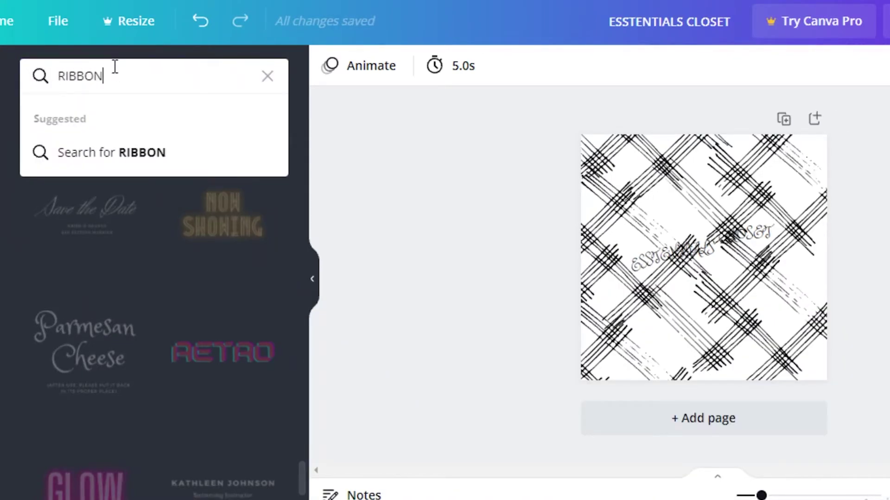
key(Return)
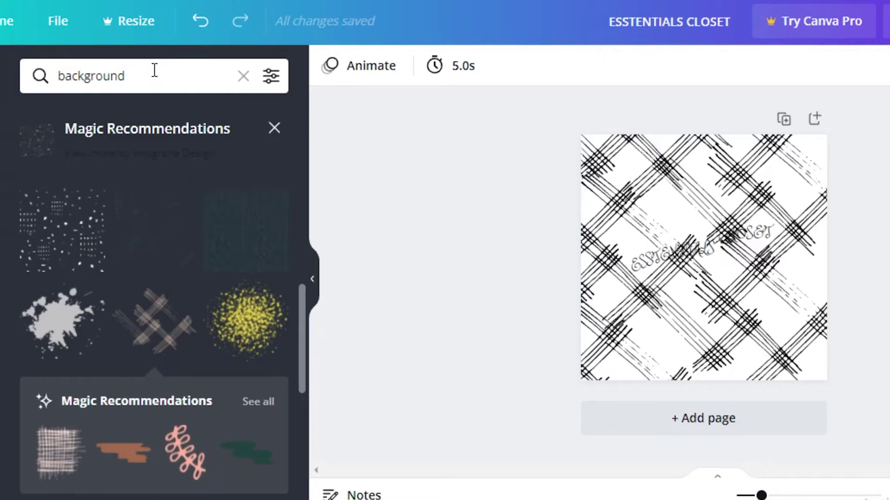
click(154, 70)
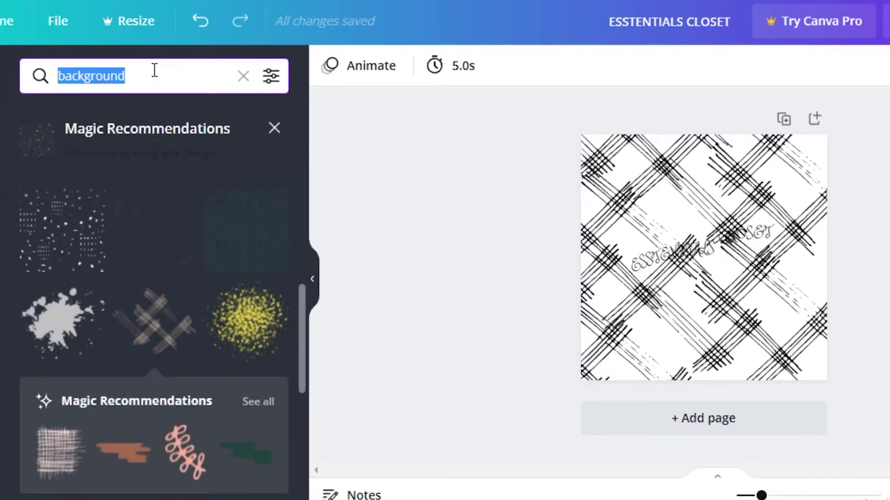
text(ribbon)
key(Return)
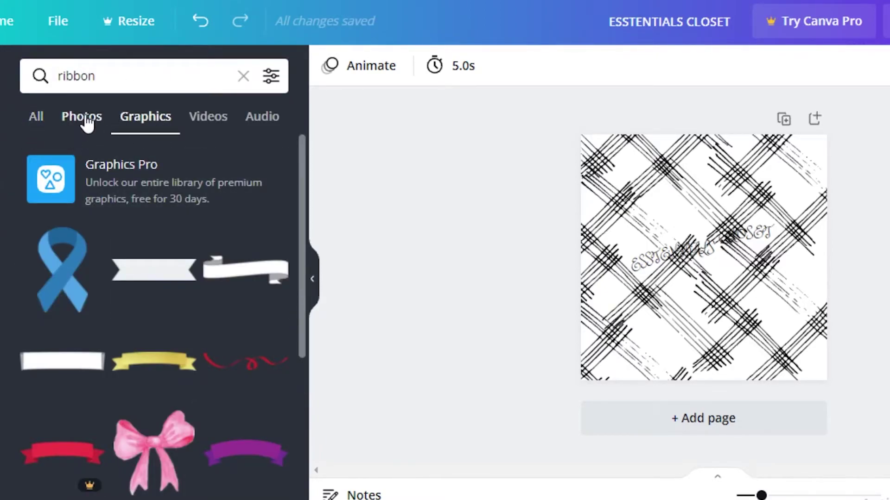
Add the purple arched ribbon to the page and enlarge it across the middle behind the text.
scroll(182, 353, down, 2)
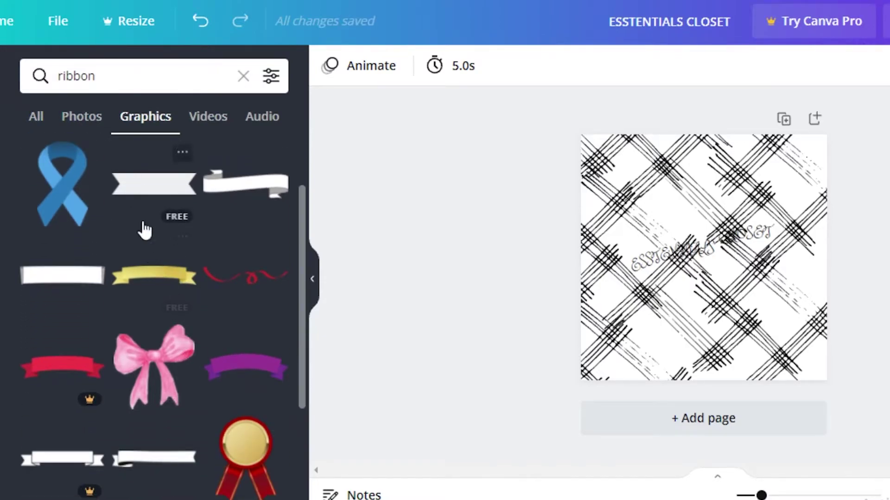
scroll(155, 333, up, 2)
scroll(222, 334, down, 5)
scroll(224, 278, up, 1)
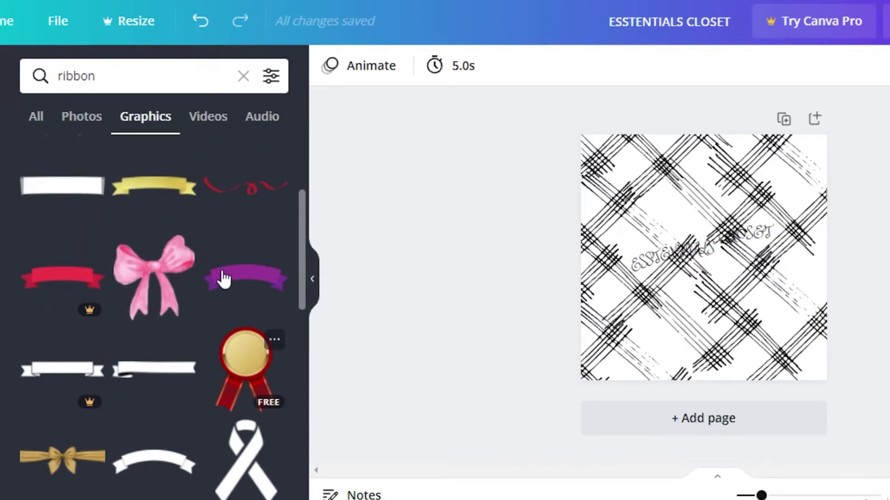
click(224, 278)
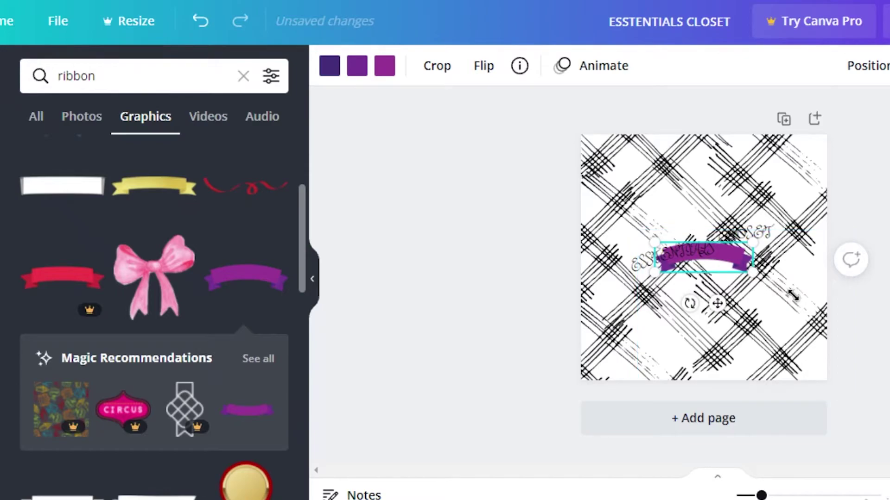
drag(793, 296, 868, 315)
drag(783, 276, 729, 254)
Delete the separate "CLOSET" text and append "closet" to the "ESSTENTIALS" text.
scroll(723, 254, up, 3)
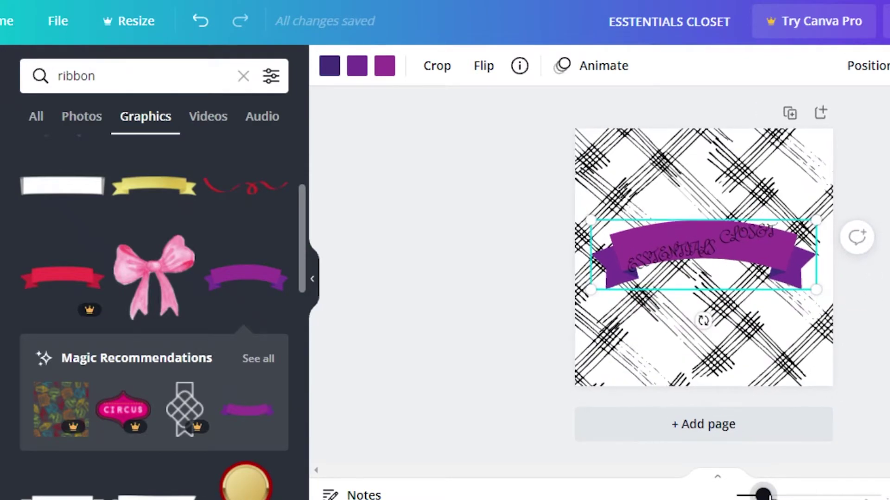
click(775, 238)
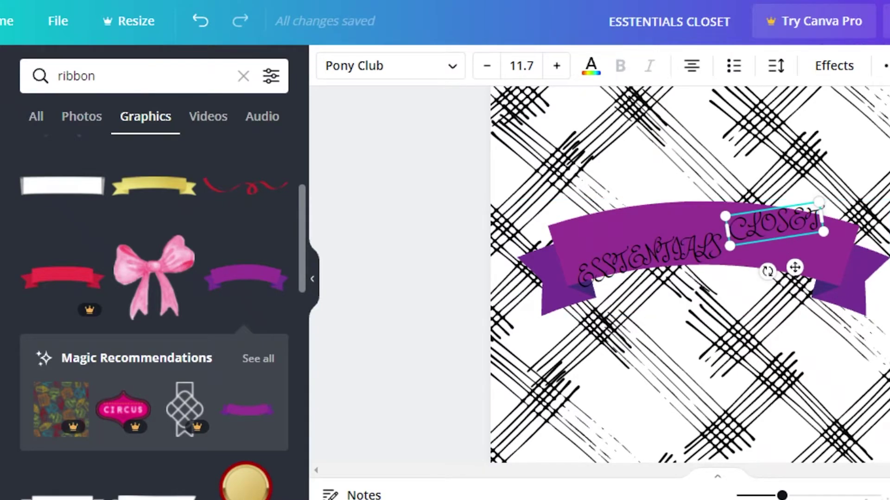
drag(796, 217, 708, 239)
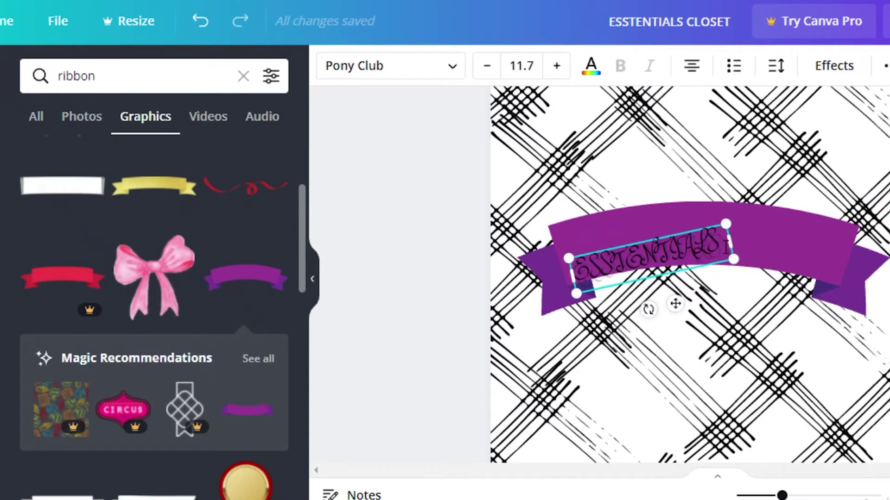
Rotate the "ESSTENTIALS closet" text to match the ribbon's arch and centre it on the purple band.
drag(651, 325, 646, 360)
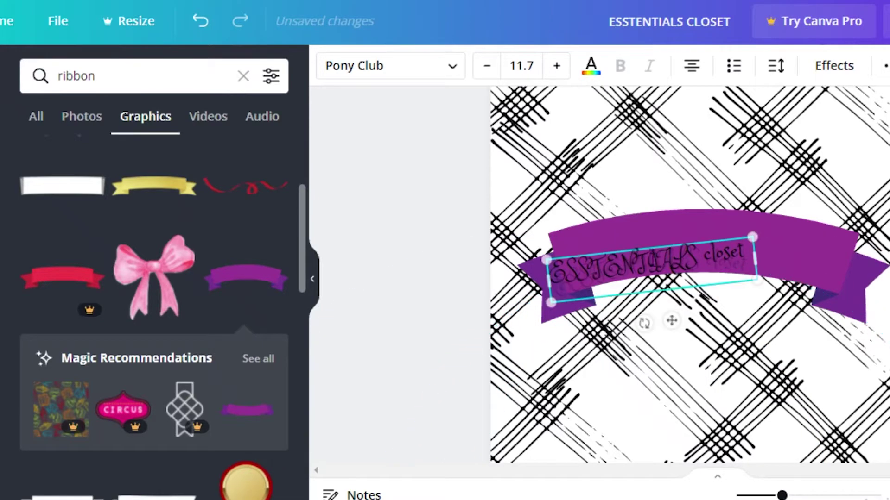
drag(686, 313, 709, 298)
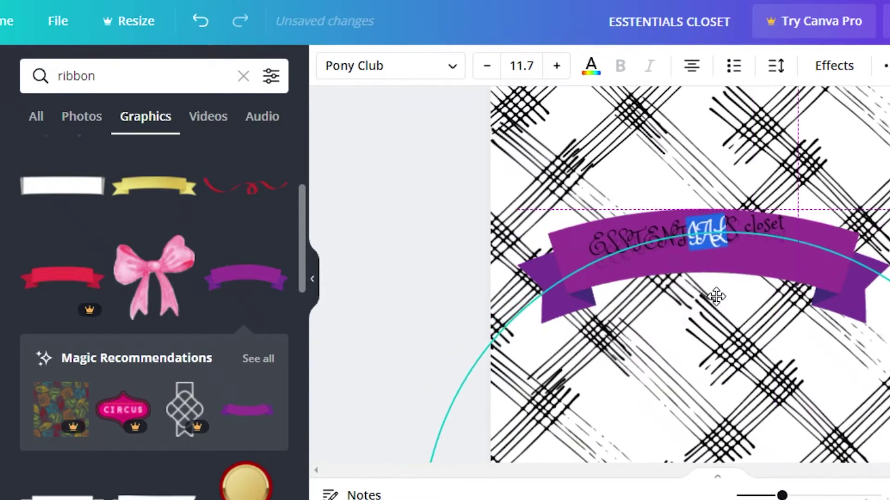
click(861, 288)
drag(861, 292, 854, 288)
key(Escape)
Recolour the arched ribbon with a bright pink band, dusty pink tails and dark maroon folds.
click(576, 255)
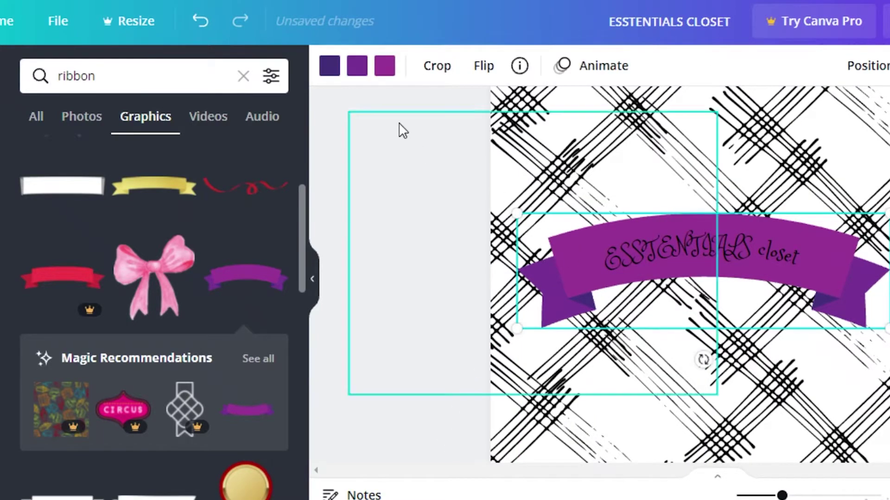
click(385, 67)
scroll(47, 236, up, 3)
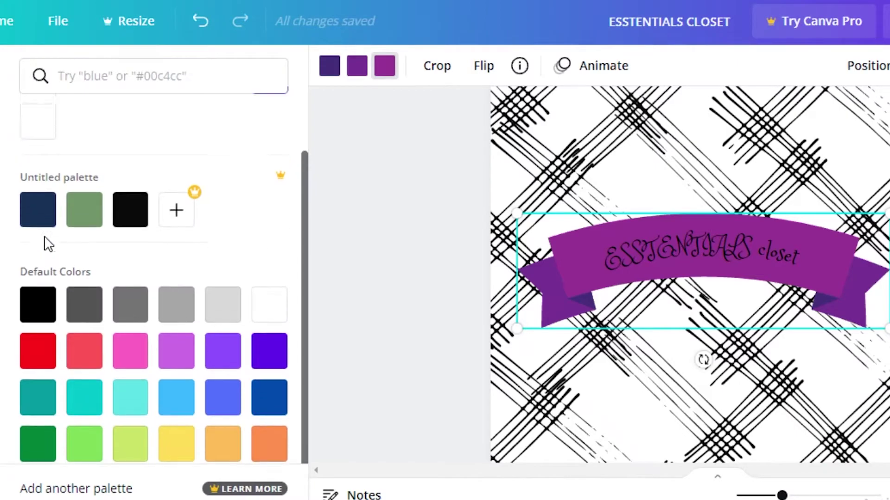
click(40, 153)
drag(221, 303, 237, 308)
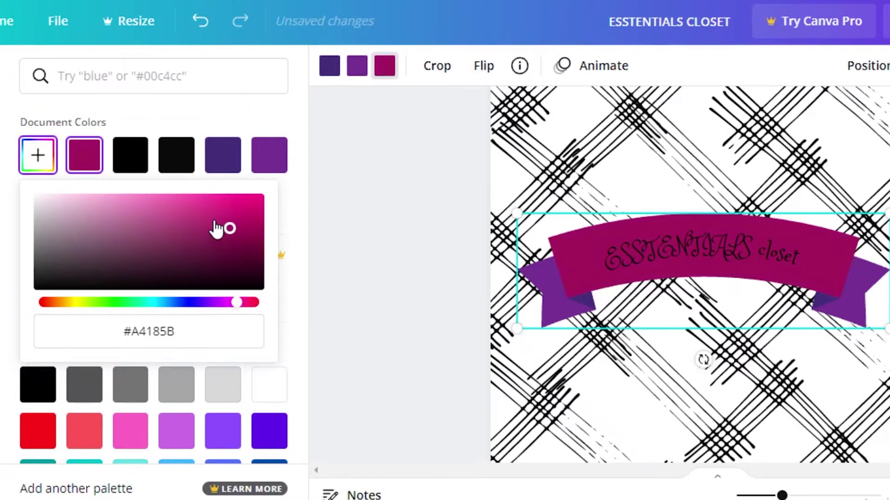
drag(216, 228, 150, 199)
click(330, 65)
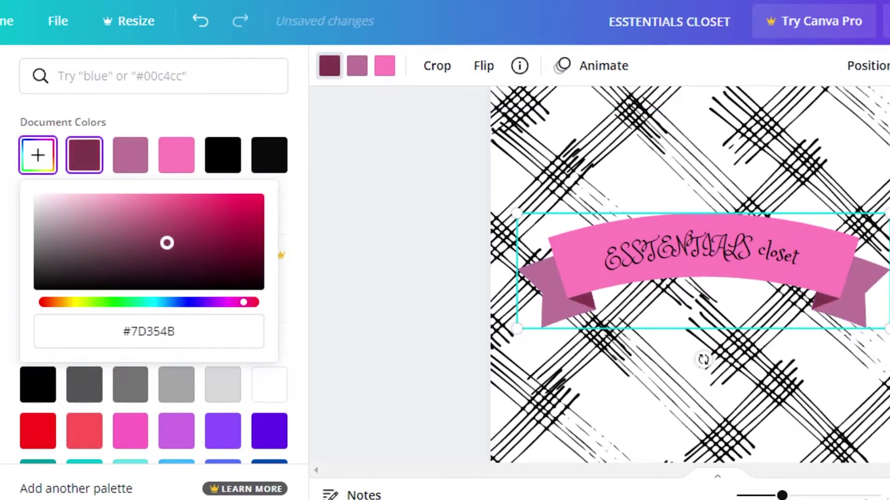
drag(167, 243, 179, 258)
Download the finished ESSTENTIALS CLOSET design as a PNG.
click(753, 267)
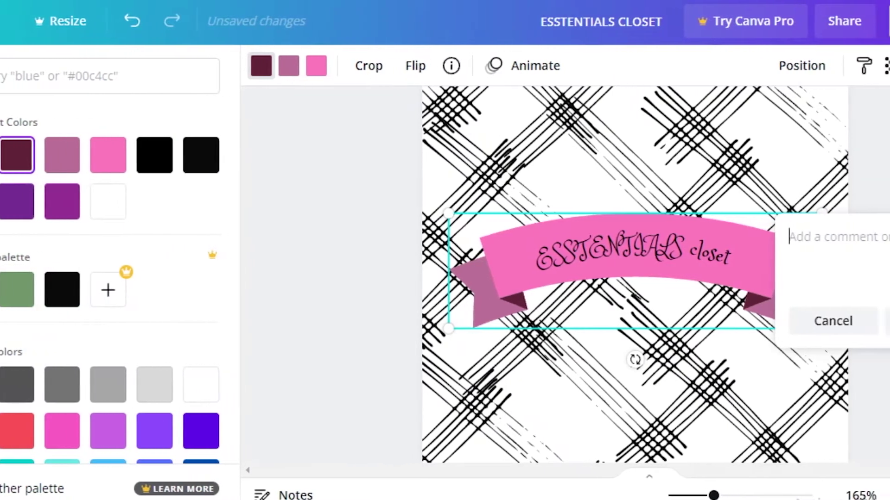
click(889, 21)
click(709, 351)
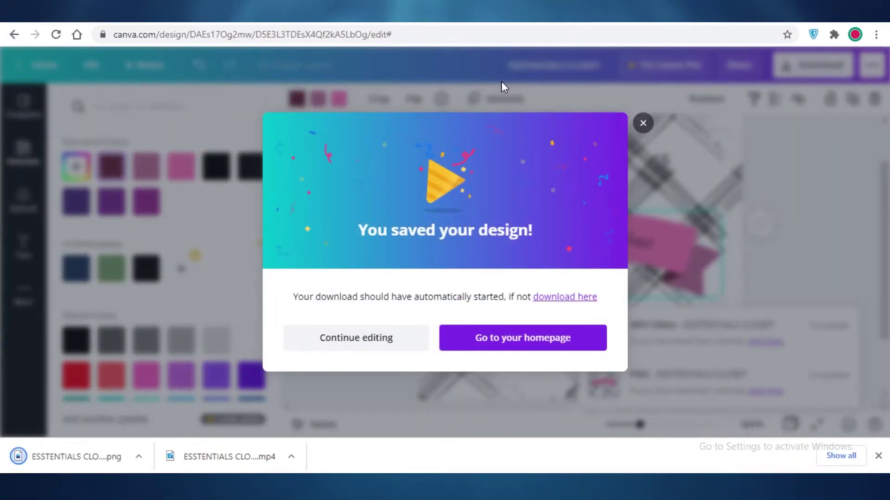
Switch to Mailchimp, replace the logo placeholder with the pink-ribbon ESSTENTIALS CLOSET.png from Downloads, and shrink its display size to just under half.
click(403, 19)
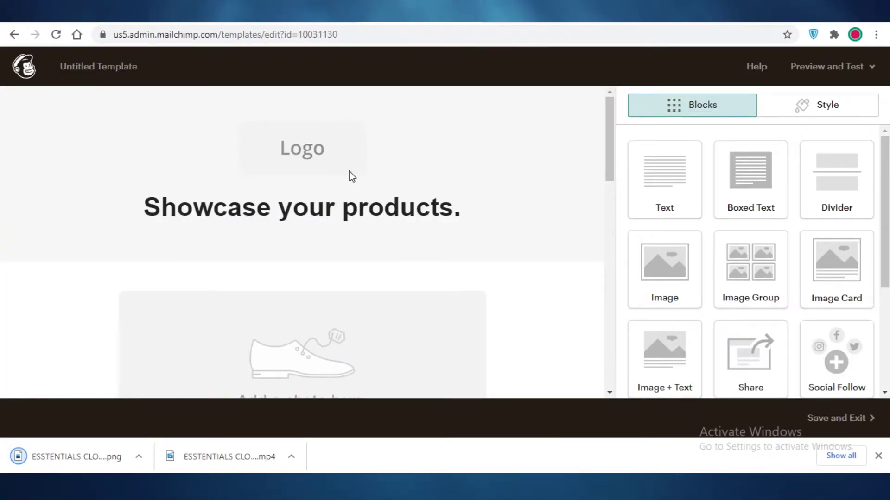
mouse_move(303, 360)
scroll(360, 322, down, 4)
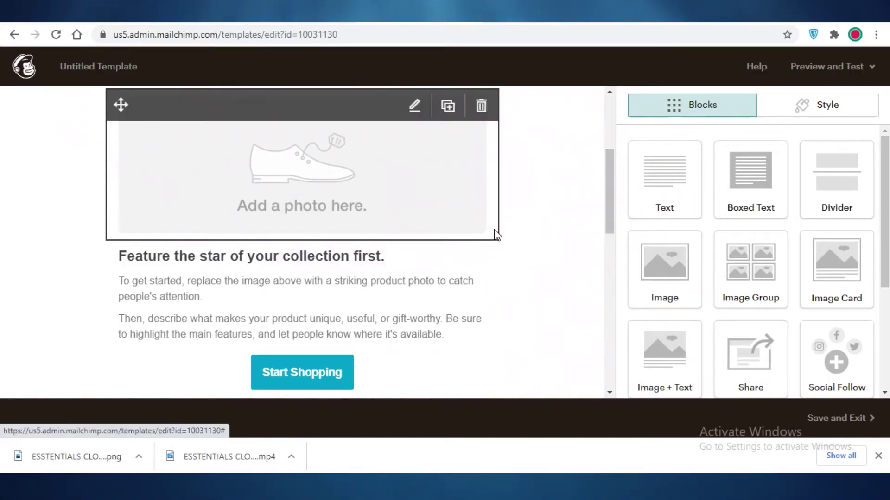
scroll(450, 222, up, 4)
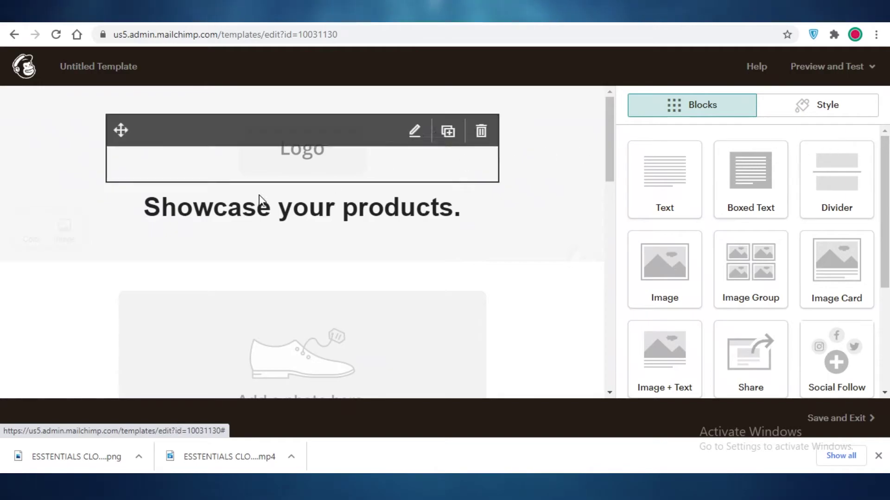
click(285, 165)
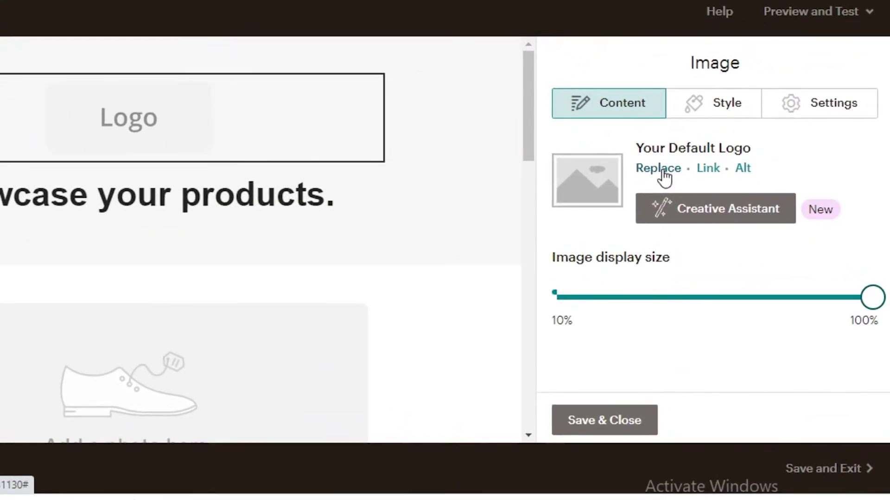
click(709, 187)
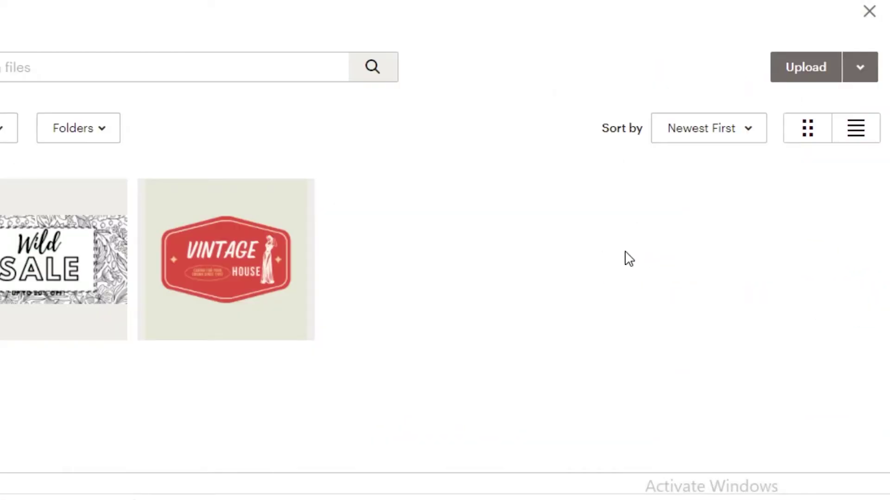
click(798, 57)
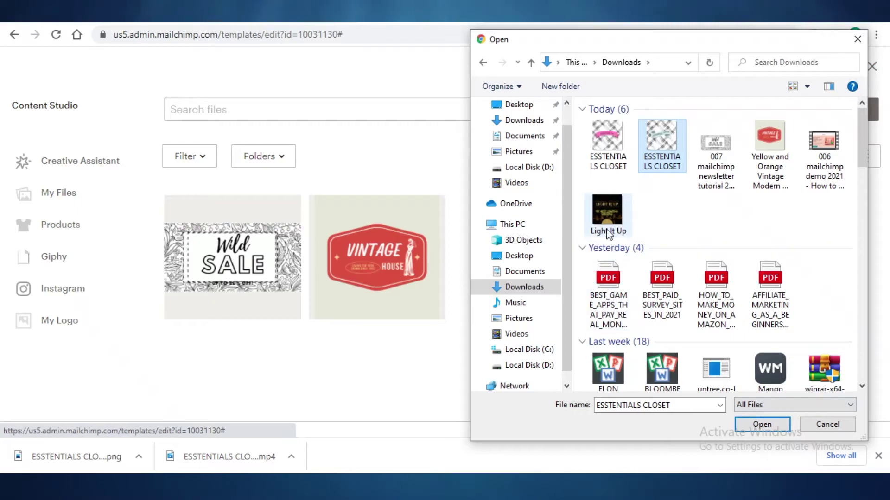
click(615, 161)
click(761, 425)
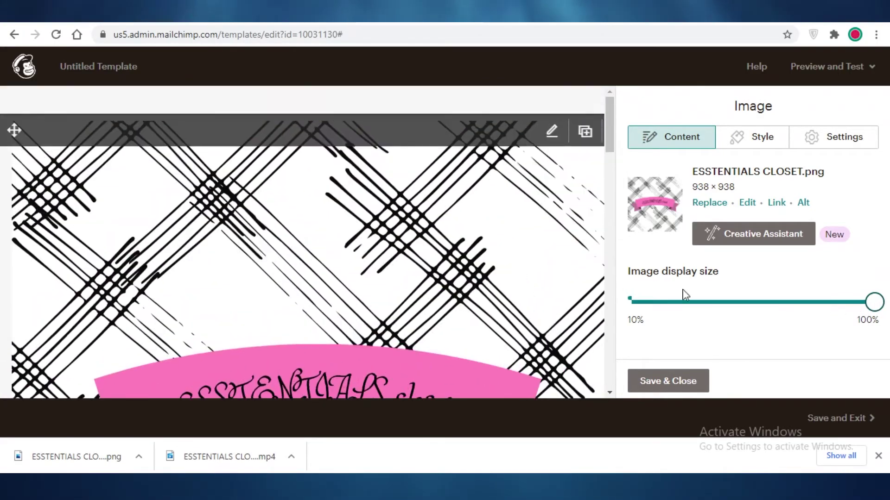
drag(873, 312, 733, 300)
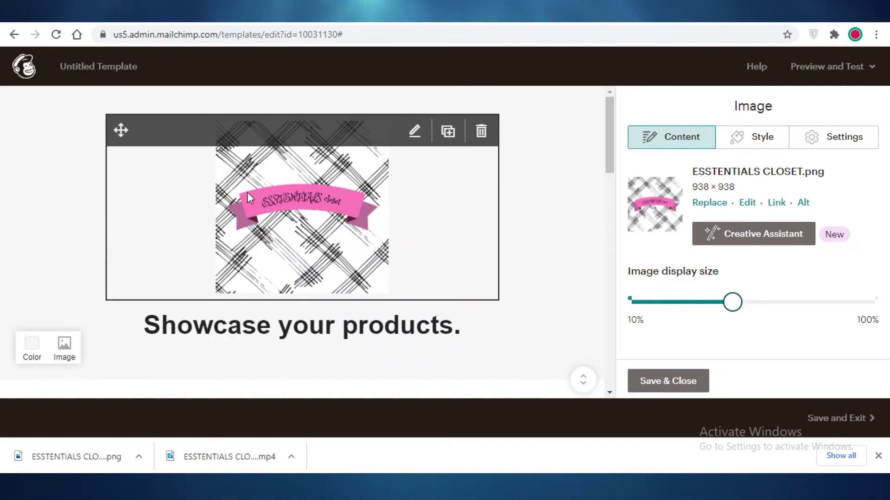
scroll(509, 242, down, 4)
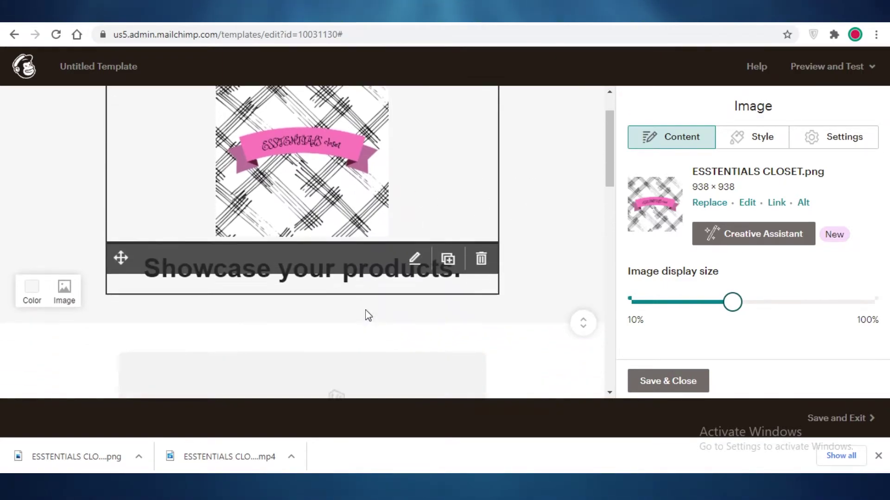
Try the Solid and Inset border styles on the logo image and set the border back to None.
click(746, 137)
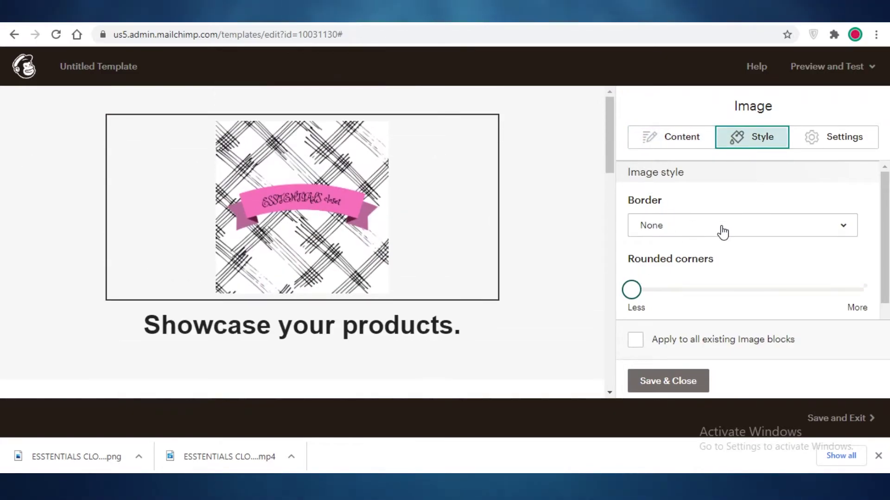
click(719, 229)
click(790, 297)
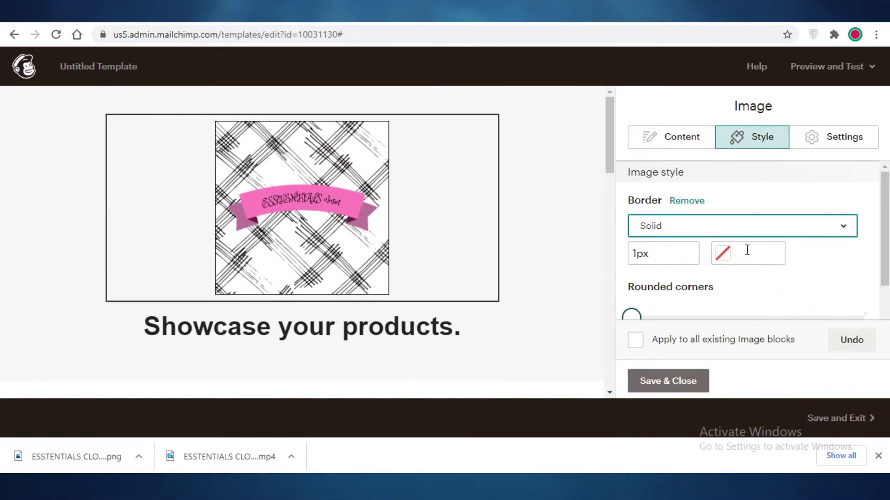
click(735, 233)
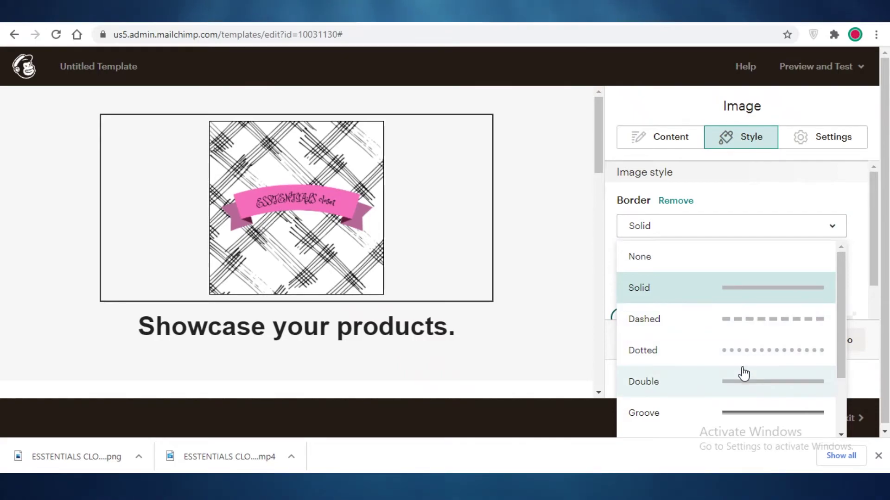
scroll(746, 357, down, 3)
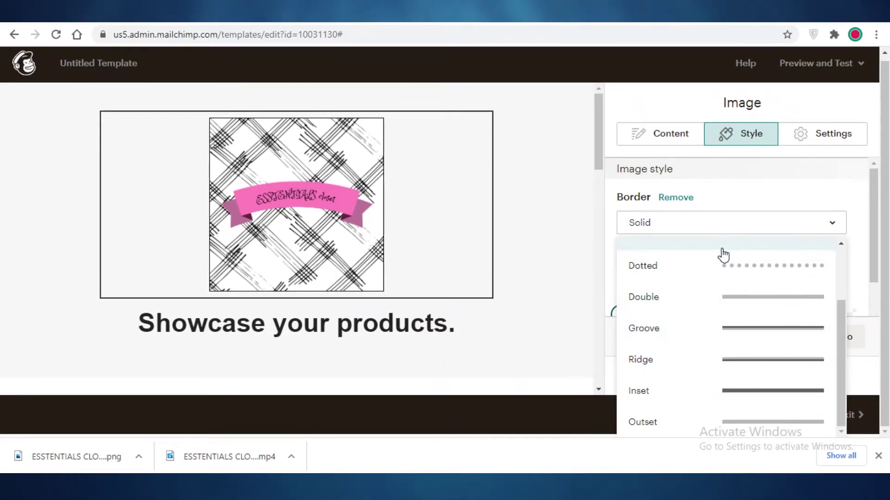
click(759, 392)
click(731, 235)
click(647, 257)
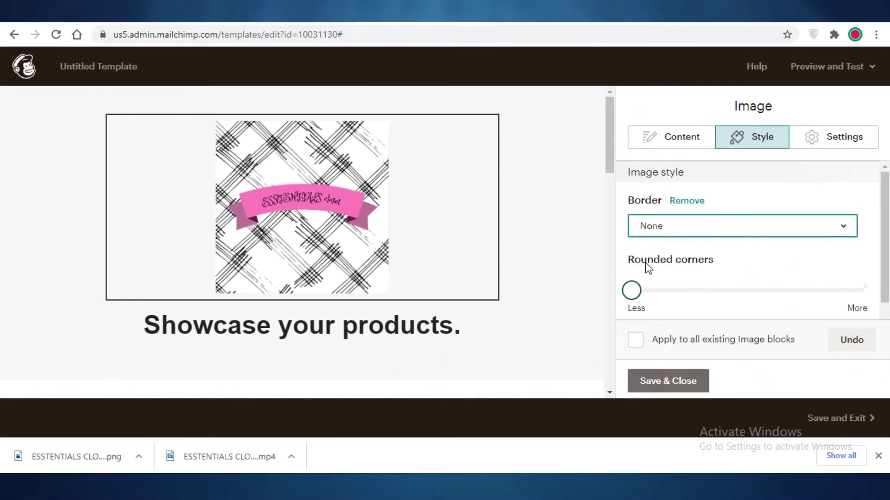
Give the logo image a dashed border in pink #e0629a and save the image block.
click(752, 232)
click(749, 327)
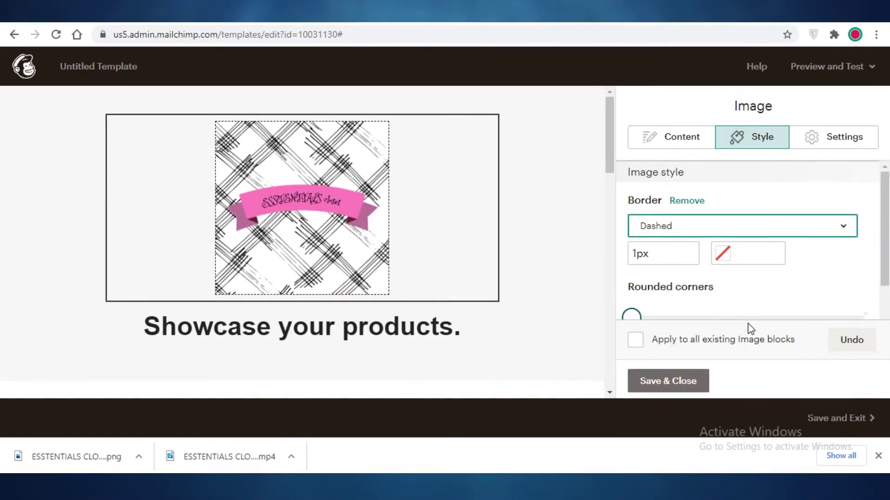
click(642, 255)
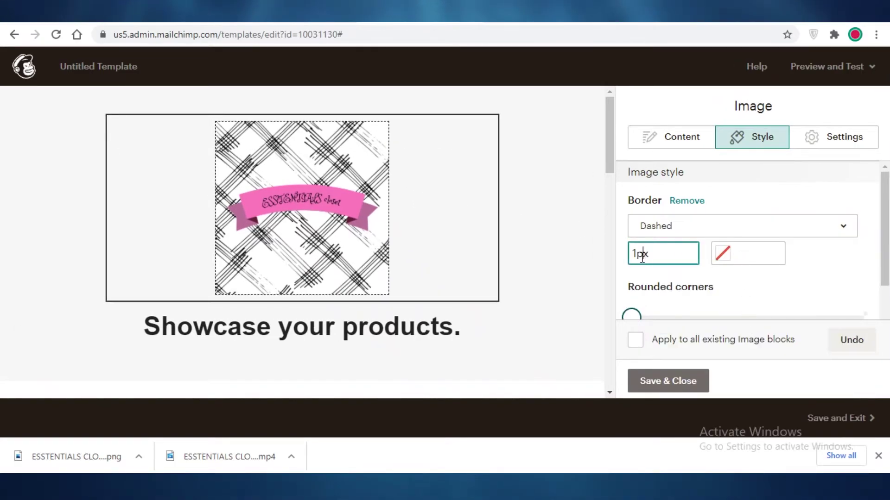
click(727, 254)
click(706, 220)
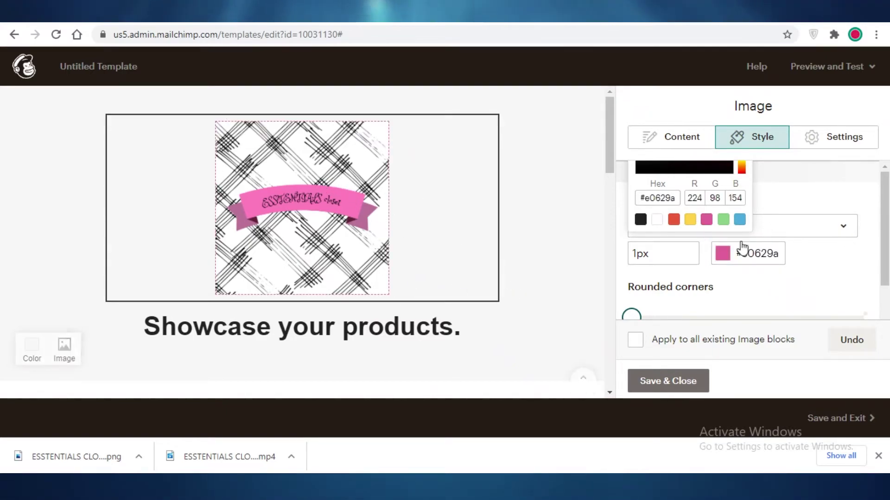
scroll(619, 258, down, 2)
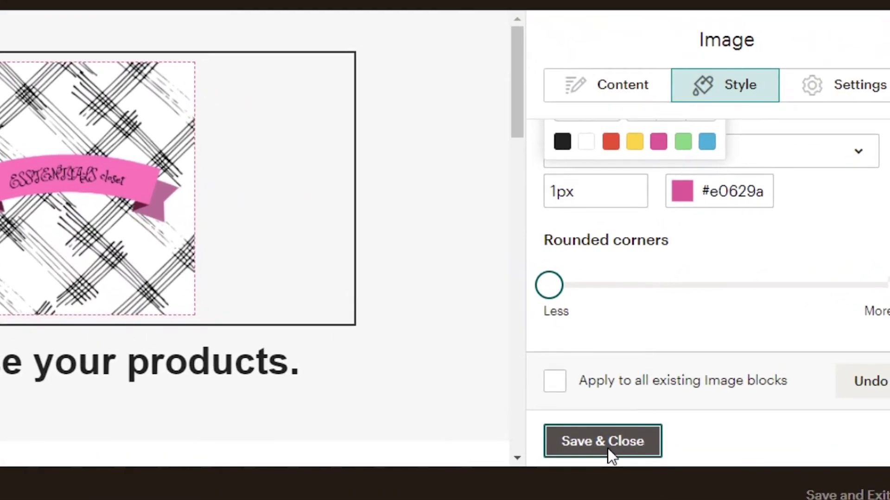
click(665, 392)
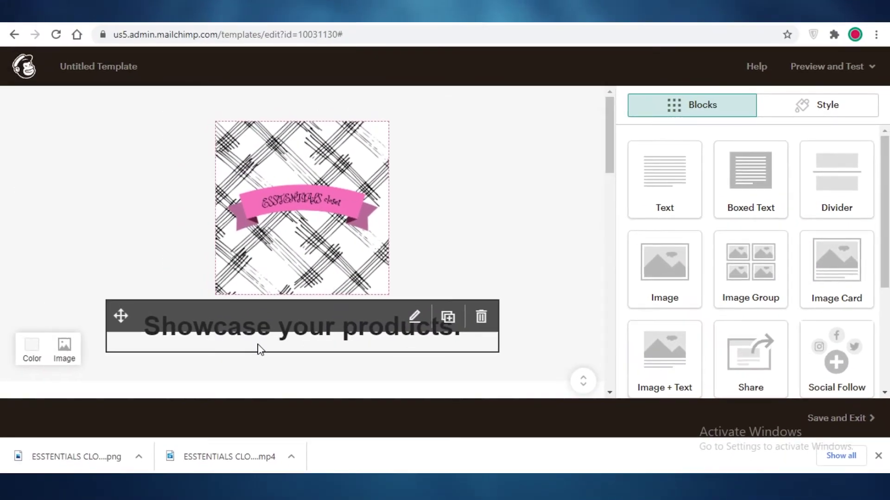
Review the template's logo header, the headline, and the featured product photo and text blocks below them.
scroll(112, 376, down, 3)
scroll(182, 353, down, 1)
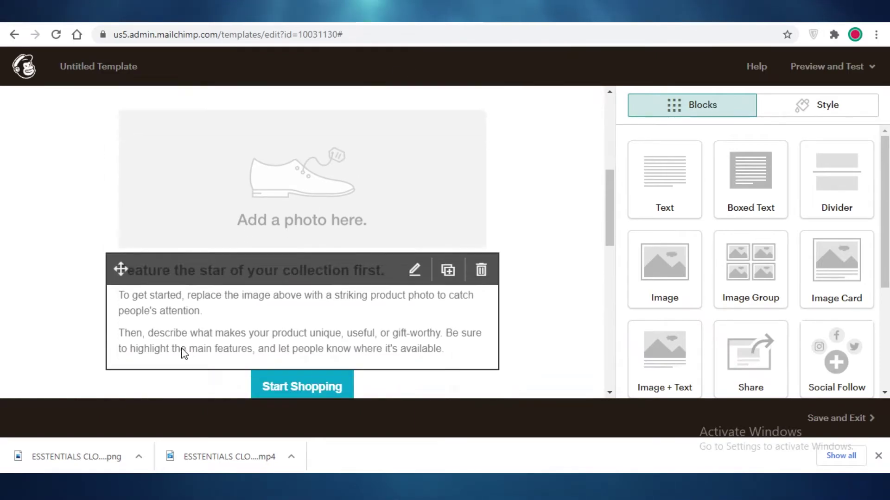
scroll(183, 354, up, 1)
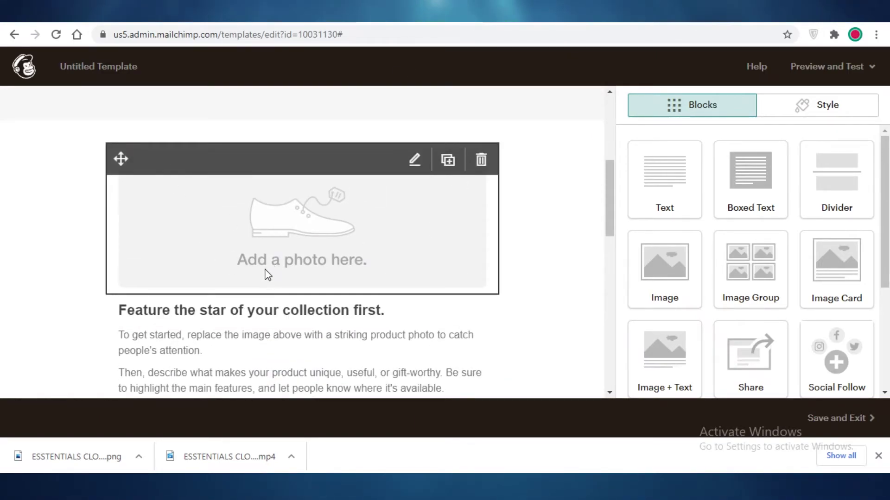
scroll(269, 245, up, 4)
scroll(266, 284, down, 7)
scroll(320, 153, up, 3)
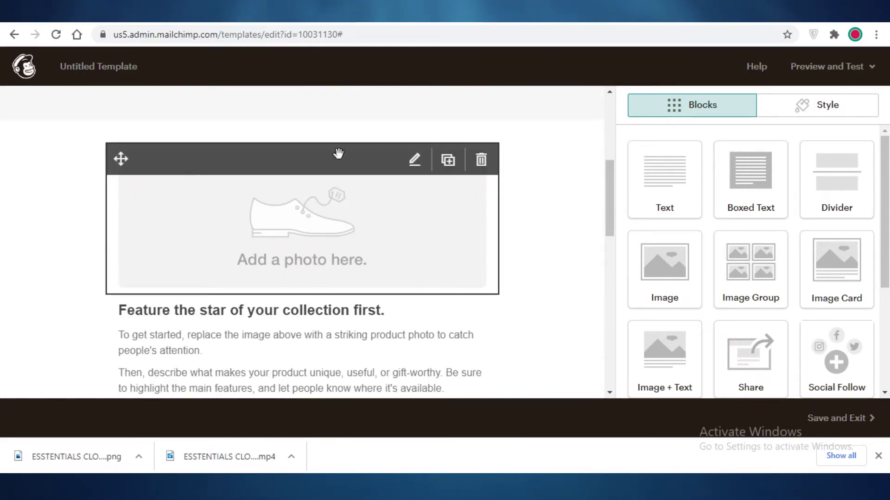
scroll(267, 189, up, 3)
scroll(317, 240, down, 3)
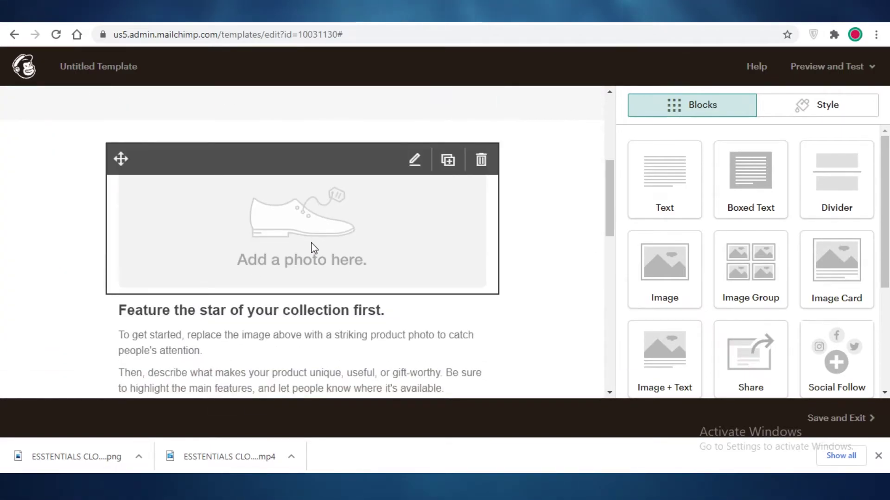
scroll(314, 248, up, 5)
scroll(338, 196, down, 3)
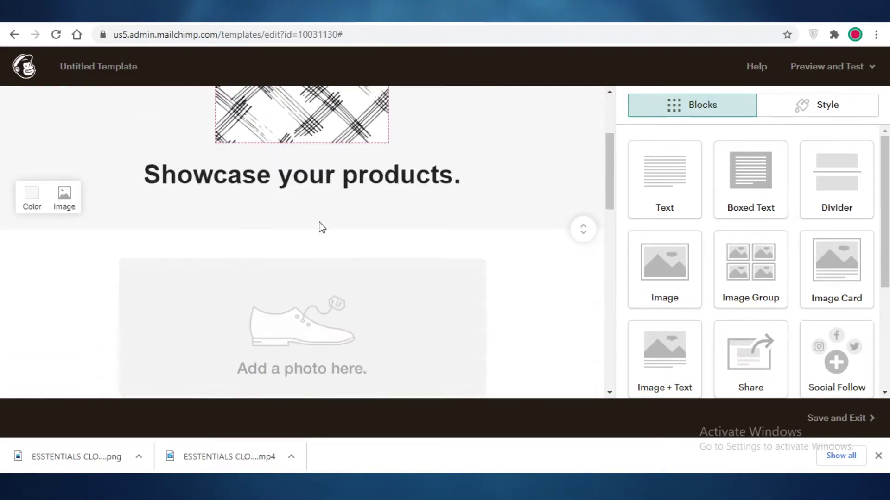
scroll(321, 226, down, 2)
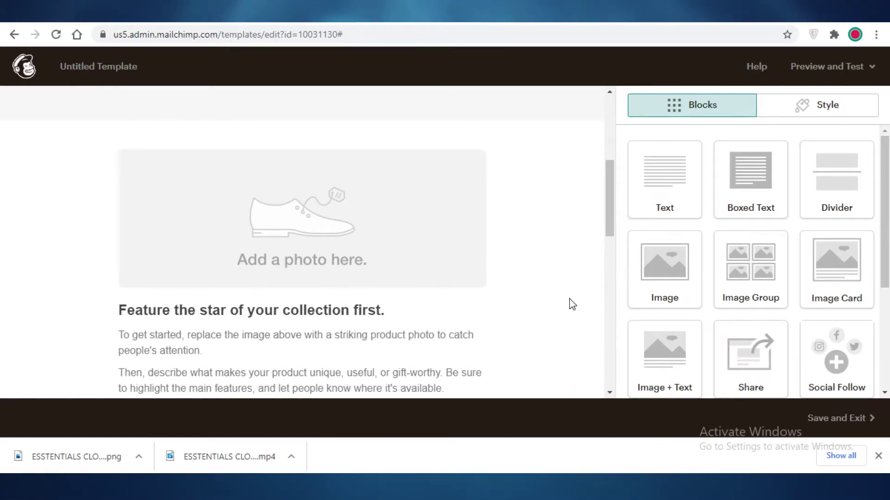
Switch to Canva and create a new custom-size design 10 in wide and 3 in high.
click(528, 18)
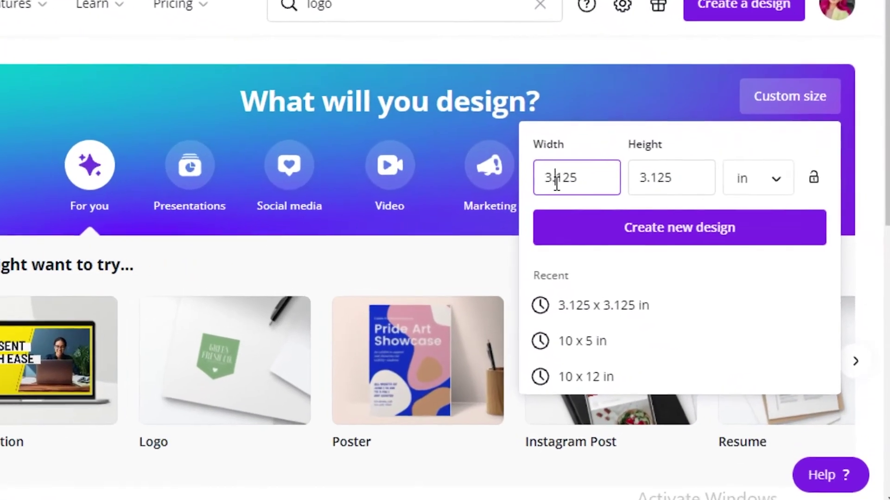
click(644, 197)
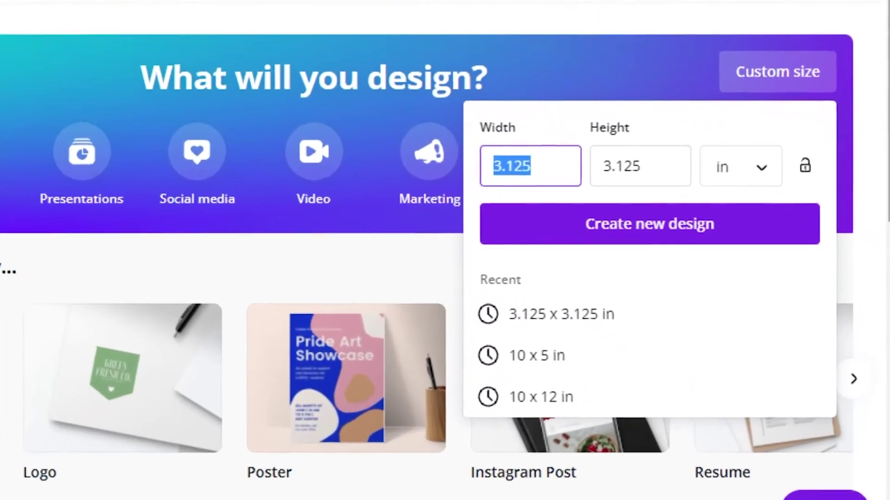
text(10)
key(Tab)
text(3)
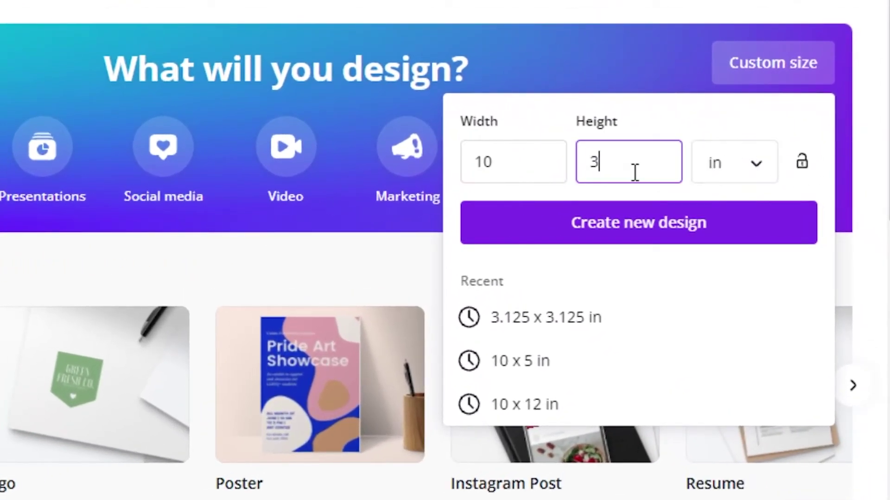
click(662, 224)
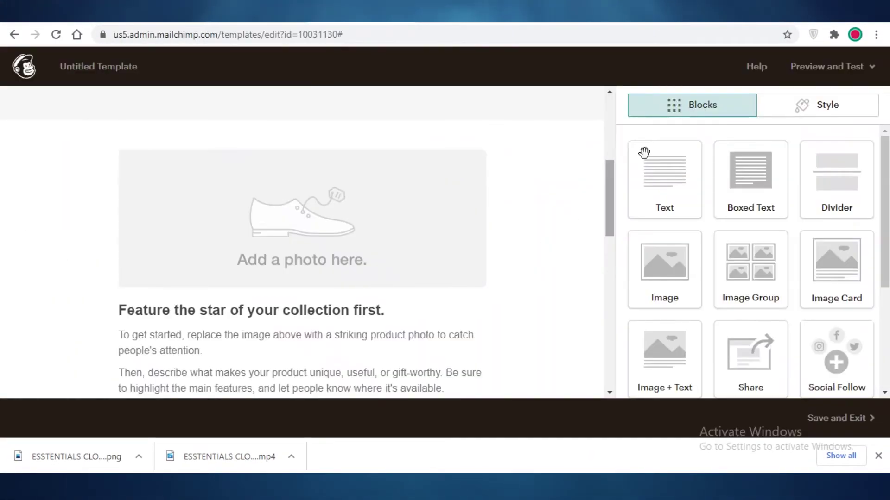
Look over the template layout, then save it under the name "welcome email" and exit the editor.
scroll(453, 224, down, 5)
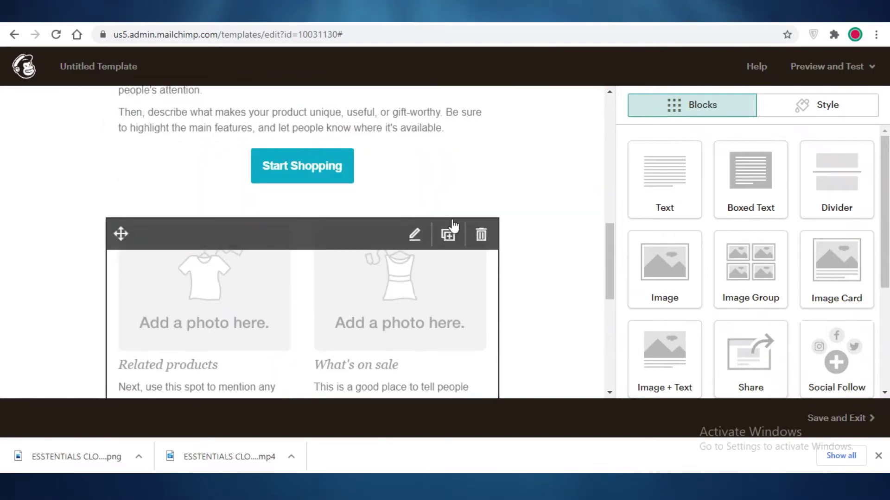
scroll(509, 198, up, 10)
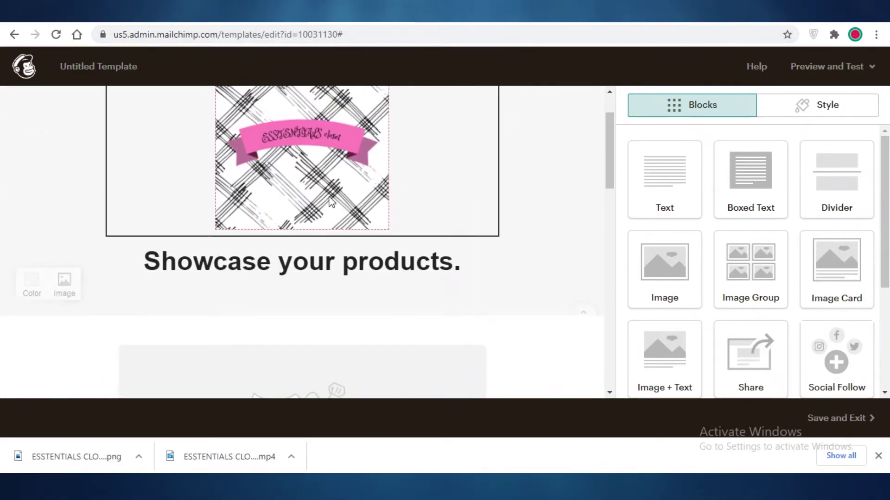
scroll(145, 244, up, 2)
scroll(507, 252, down, 2)
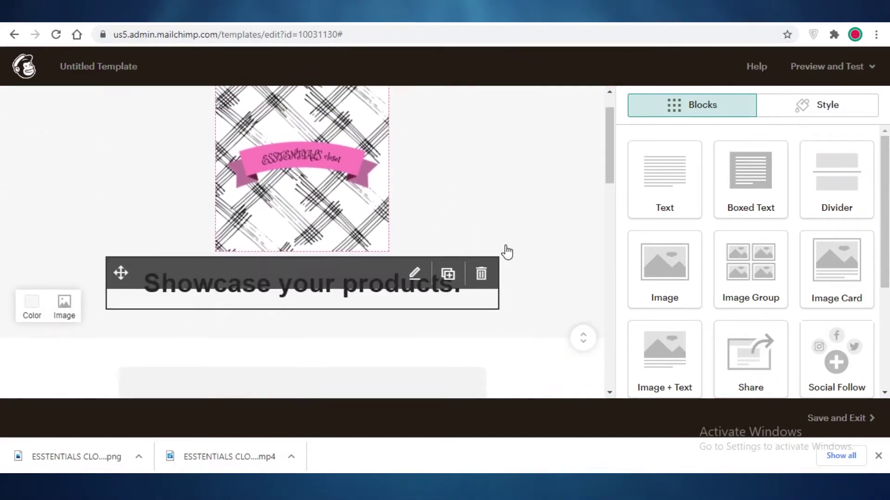
scroll(788, 371, down, 2)
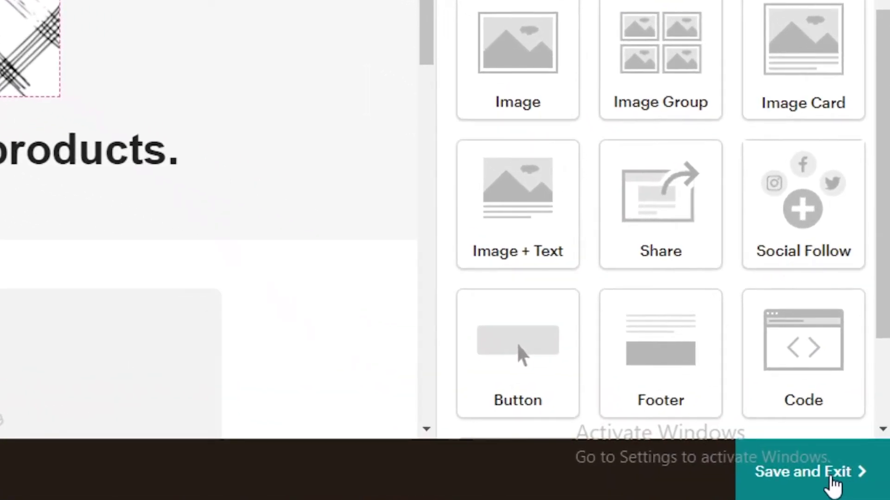
click(831, 480)
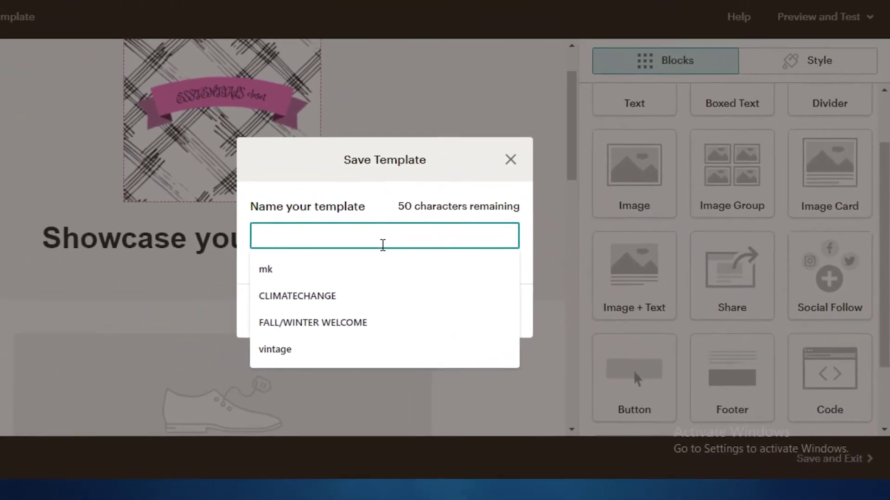
text(welcome email)
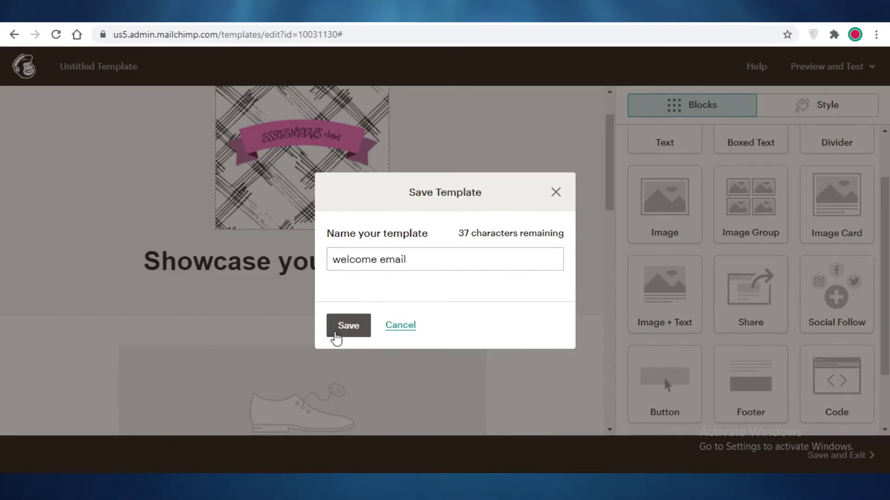
click(335, 333)
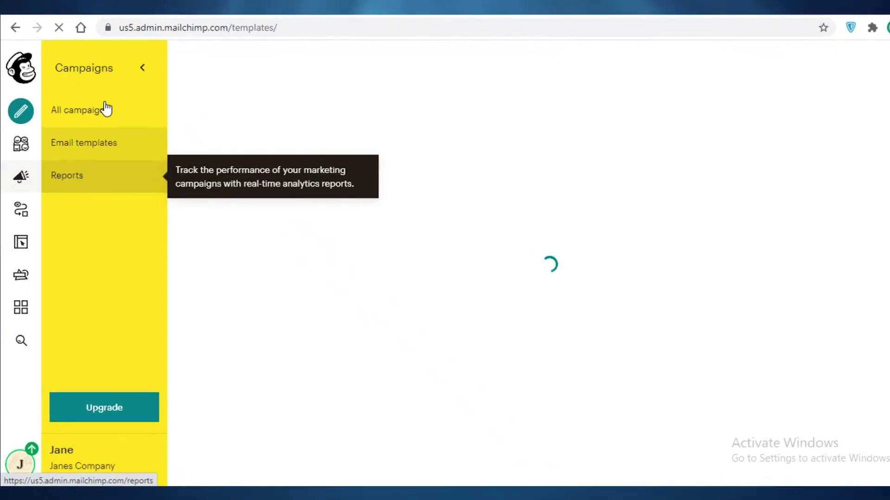
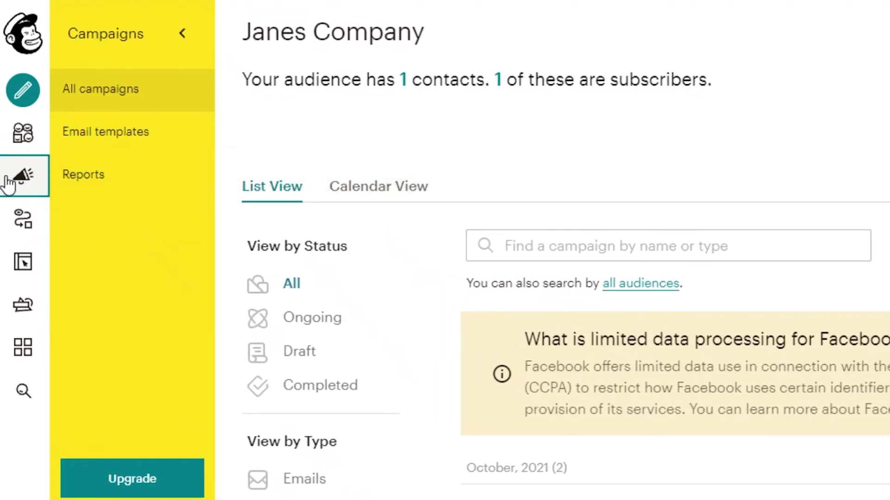
Create a regular email campaign named "WELCOME EMAIL".
scroll(477, 238, down, 3)
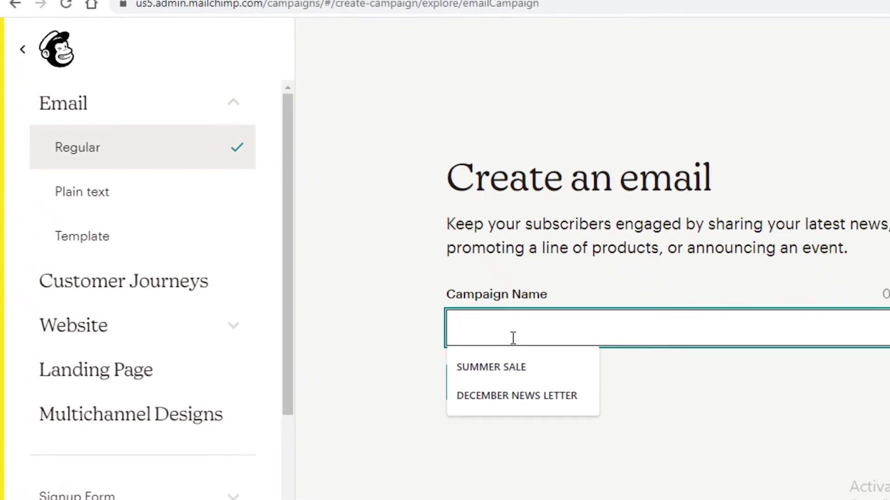
text(WEL)
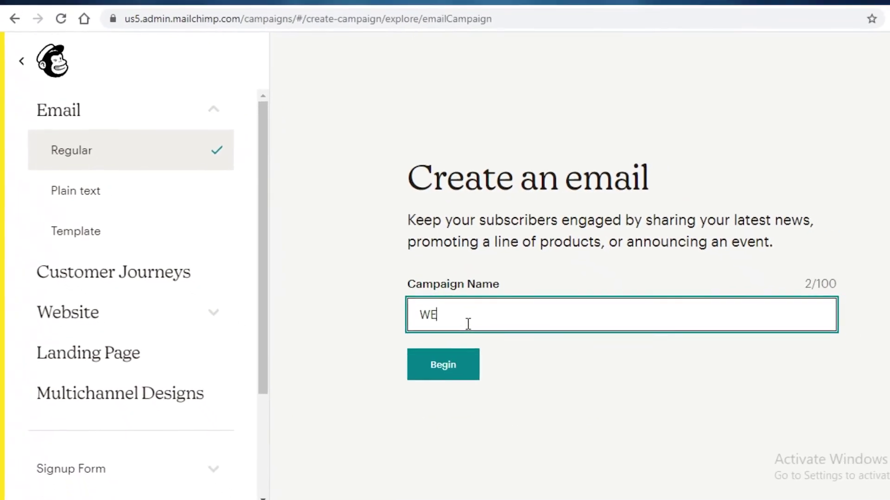
text(COME )
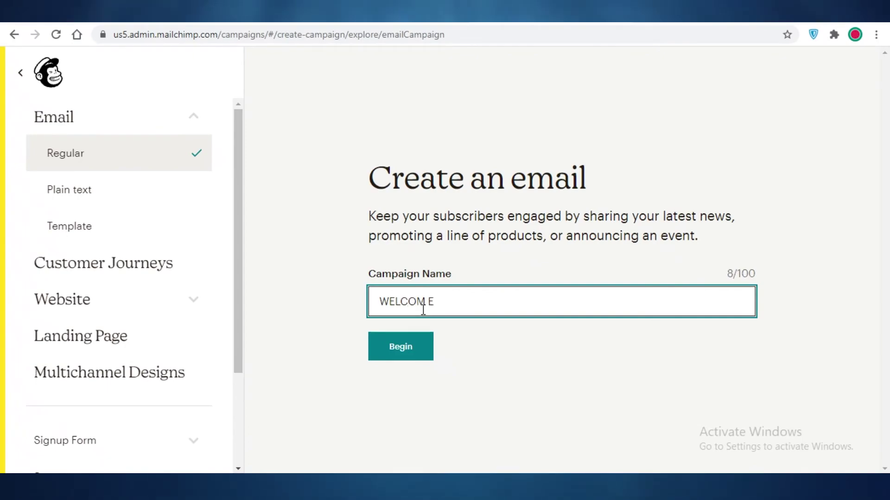
text(EMAIL)
click(411, 355)
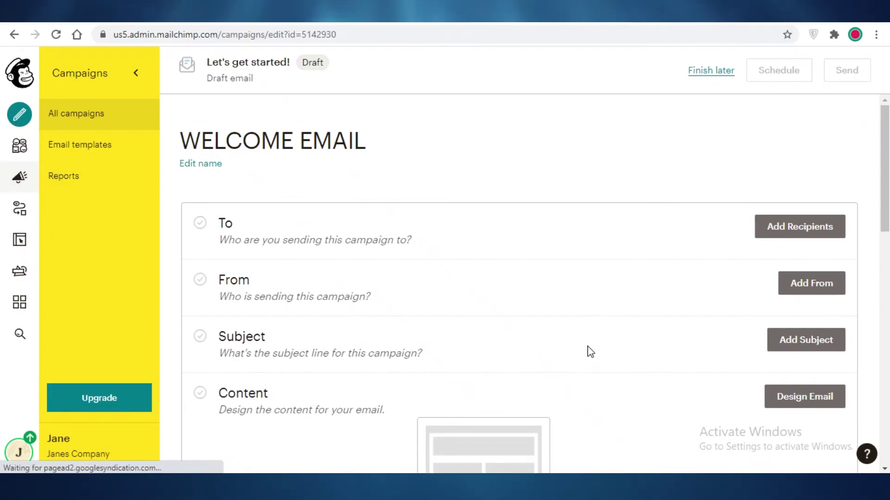
click(770, 235)
scroll(494, 244, down, 5)
scroll(494, 244, up, 3)
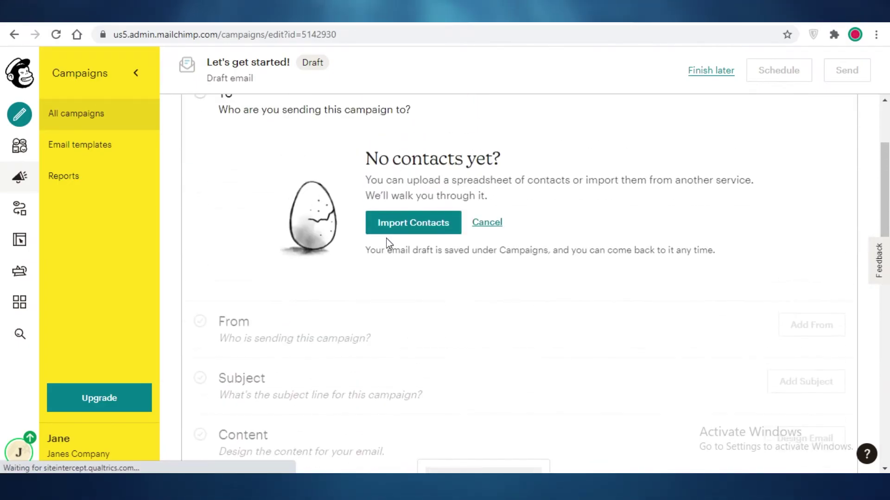
scroll(246, 187, up, 3)
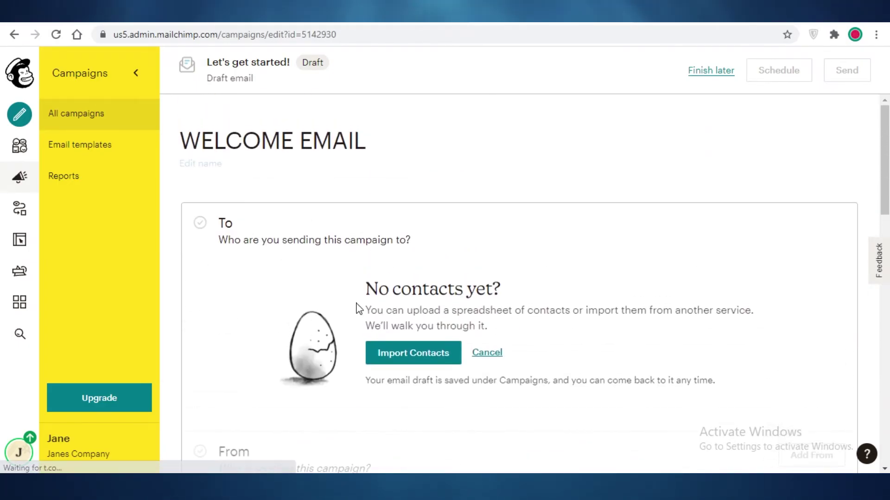
click(494, 353)
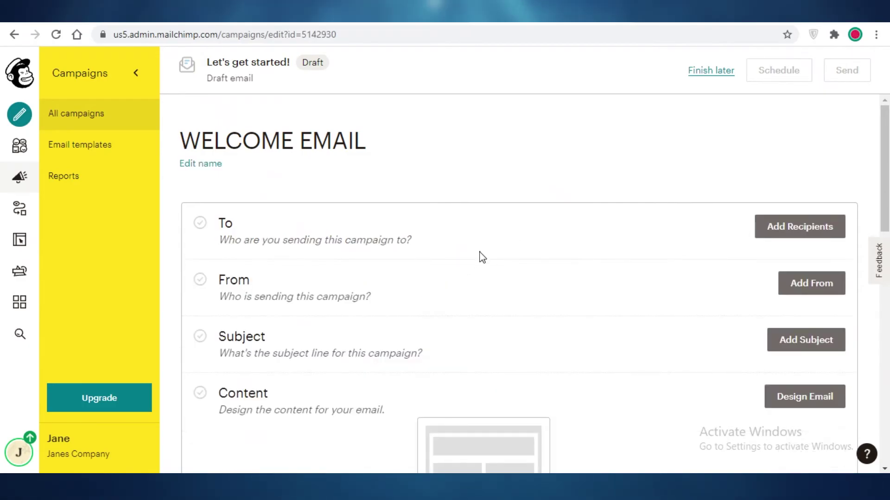
Fill in the campaign's sender name and email address from the saved autofill profile and save the From details.
click(803, 283)
click(324, 347)
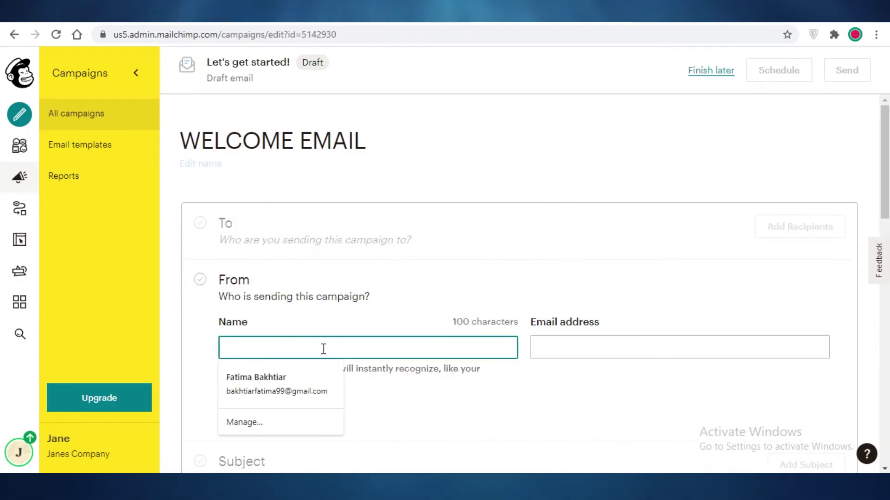
text(N)
key(BackSpace)
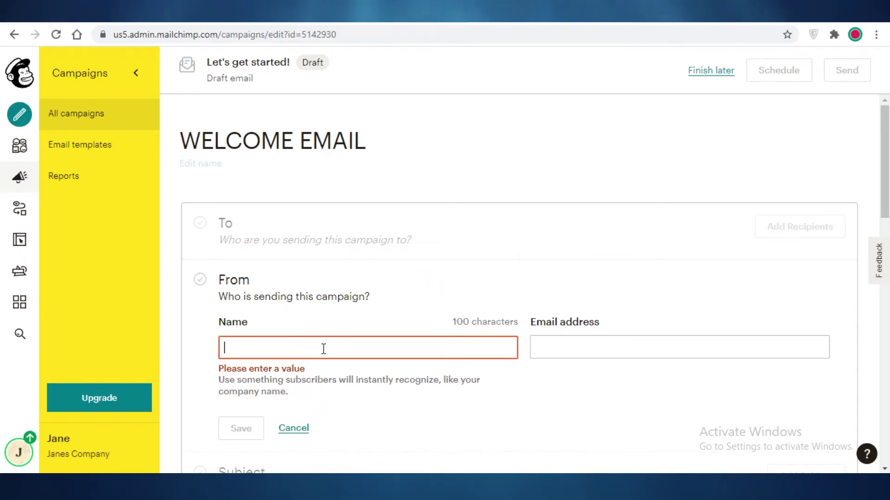
text(SARA)
text(FROM ESSENTIALS CLOSET)
click(602, 347)
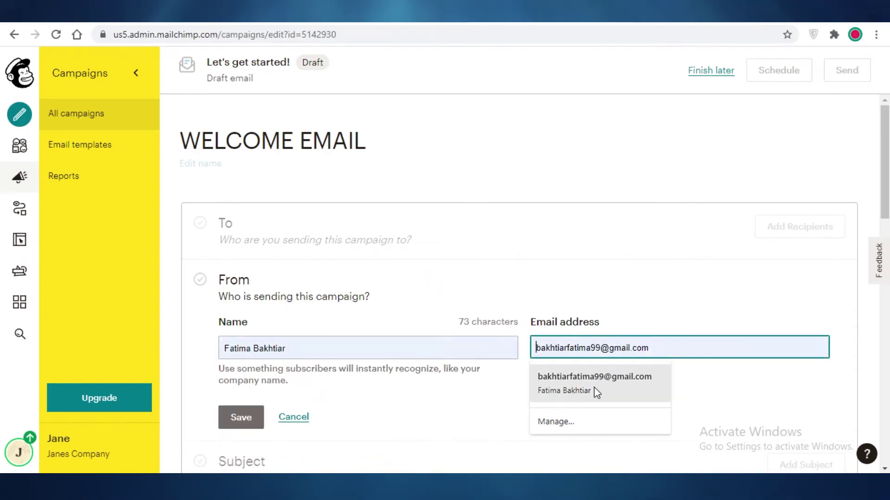
click(596, 391)
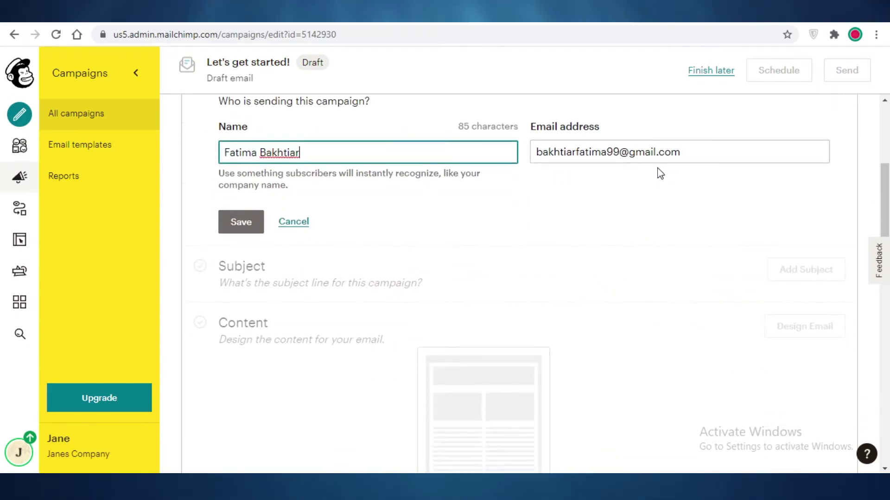
double_click(656, 157)
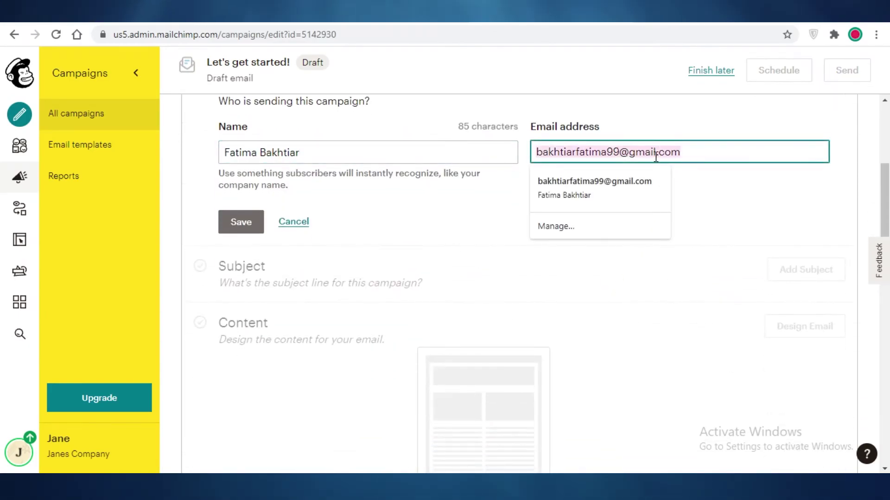
text(B)
click(596, 183)
scroll(248, 173, down, 2)
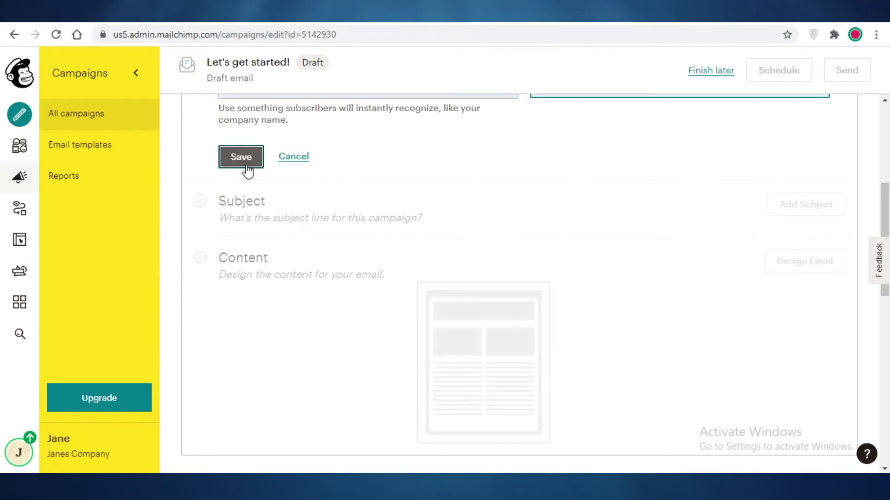
click(244, 163)
Set the campaign's subject line to "WELCOME TO ESSENTIALS CLOSET" and save it.
scroll(821, 173, down, 2)
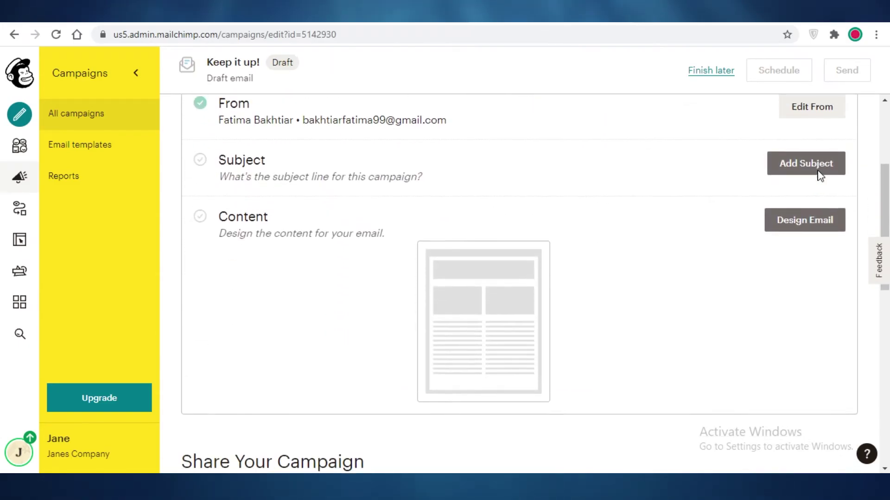
scroll(656, 229, up, 1)
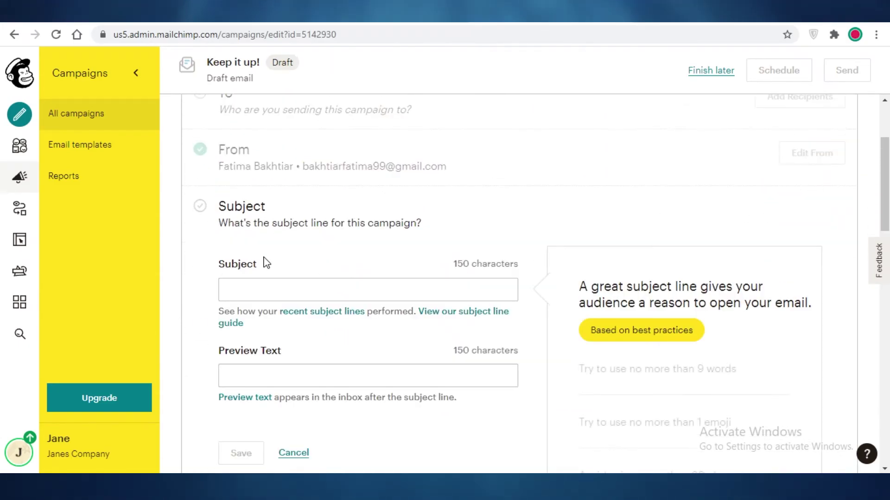
click(280, 287)
text(WELCOME TO ESSENTIALS CLOSET)
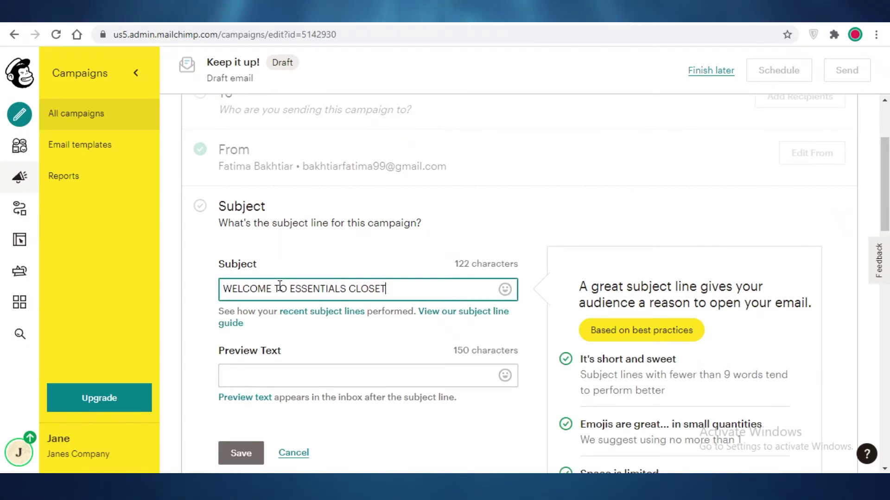
scroll(321, 93, down, 8)
scroll(293, 293, up, 4)
scroll(293, 320, down, 2)
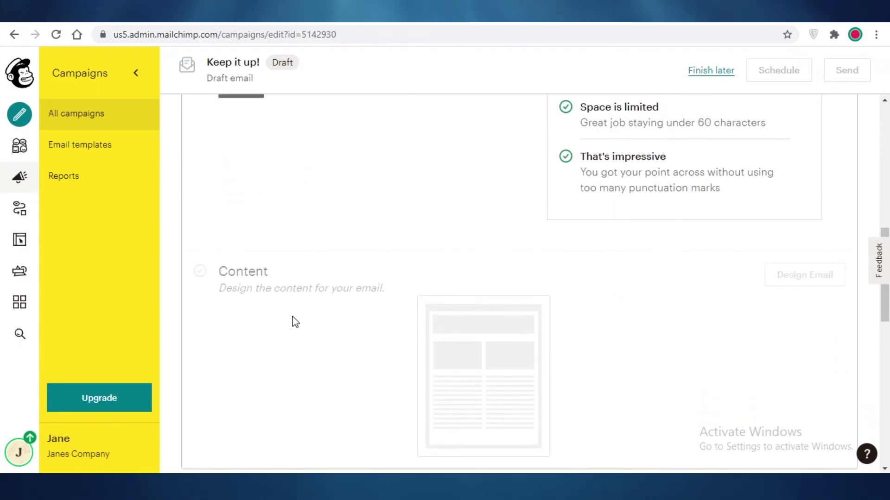
scroll(242, 211, up, 2)
click(241, 195)
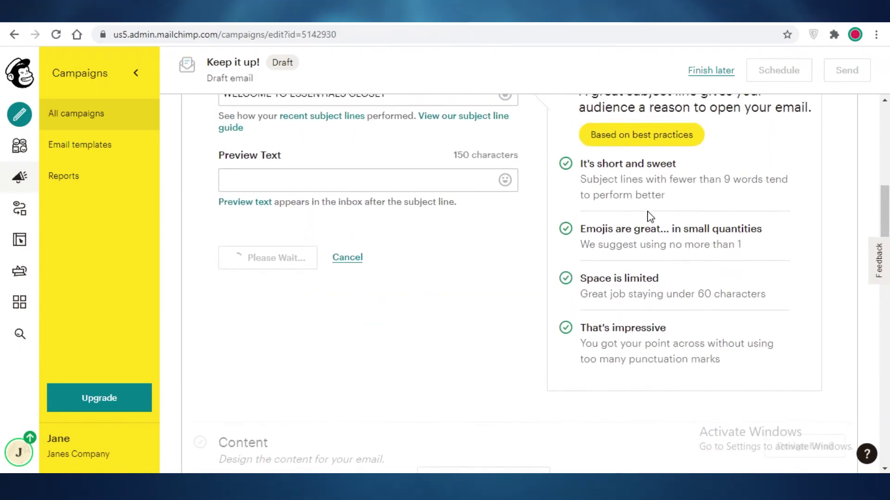
Design the campaign content in the Classic Builder using the saved "welcome email" template and return to the campaign overview.
scroll(645, 215, down, 3)
scroll(406, 283, up, 5)
click(807, 276)
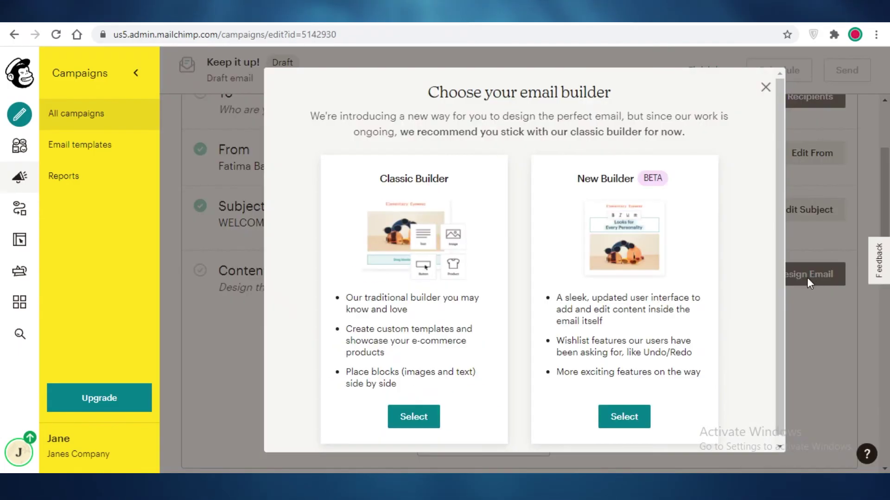
click(414, 417)
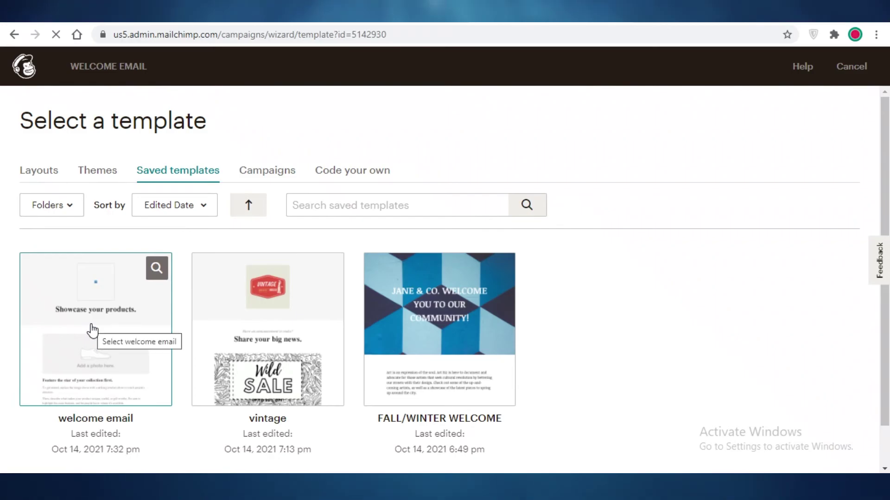
click(92, 330)
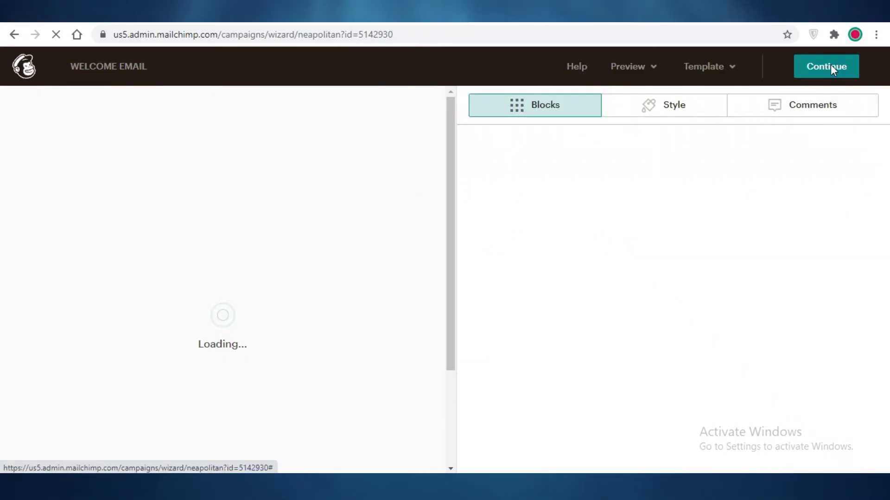
click(830, 65)
Review the campaign draft's content checklist, campaign link and social post options.
scroll(608, 204, down, 2)
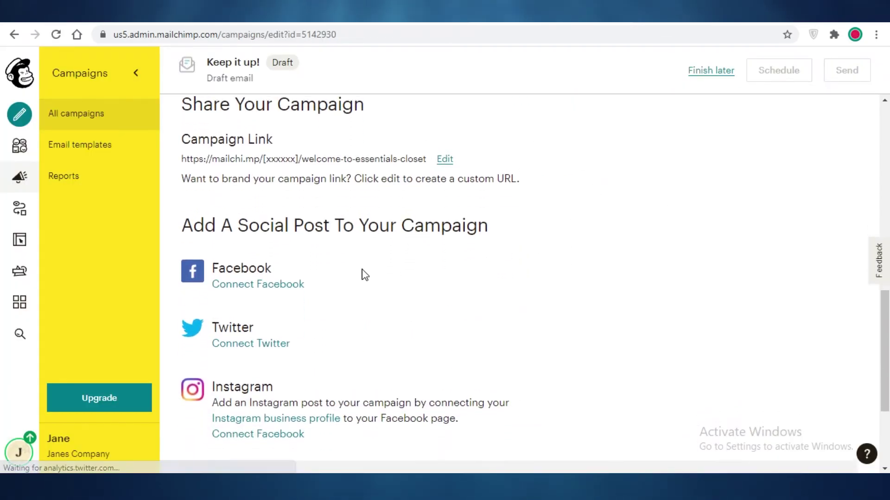
scroll(310, 201, up, 5)
scroll(764, 159, up, 5)
scroll(765, 159, down, 5)
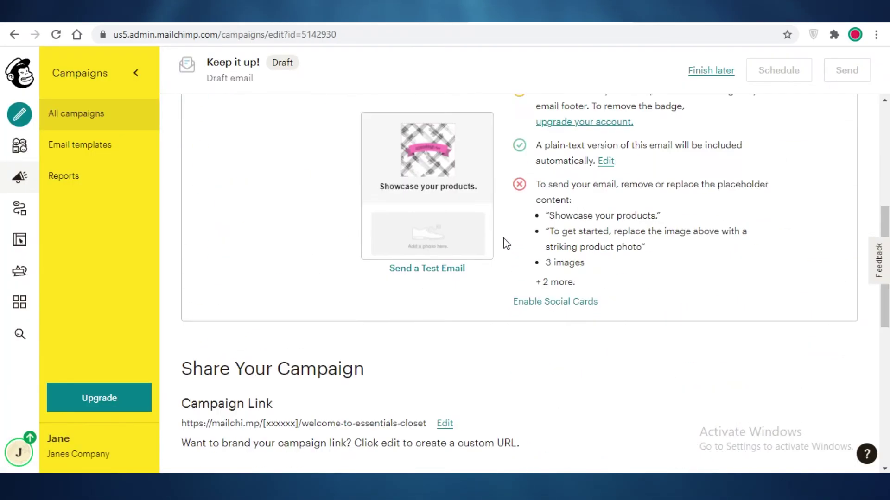
scroll(598, 238, down, 1)
scroll(598, 239, down, 7)
scroll(591, 246, up, 12)
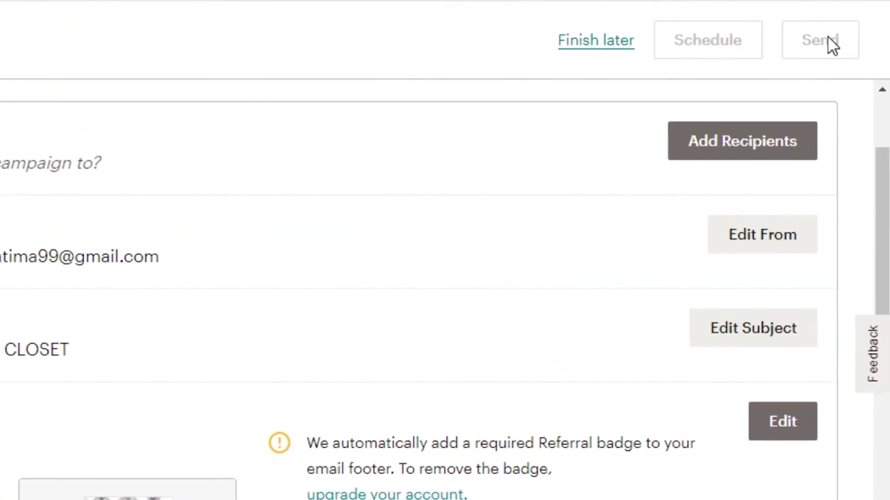
Create a new customer journey named "WELCOME EMAILS" and start building it.
click(9, 198)
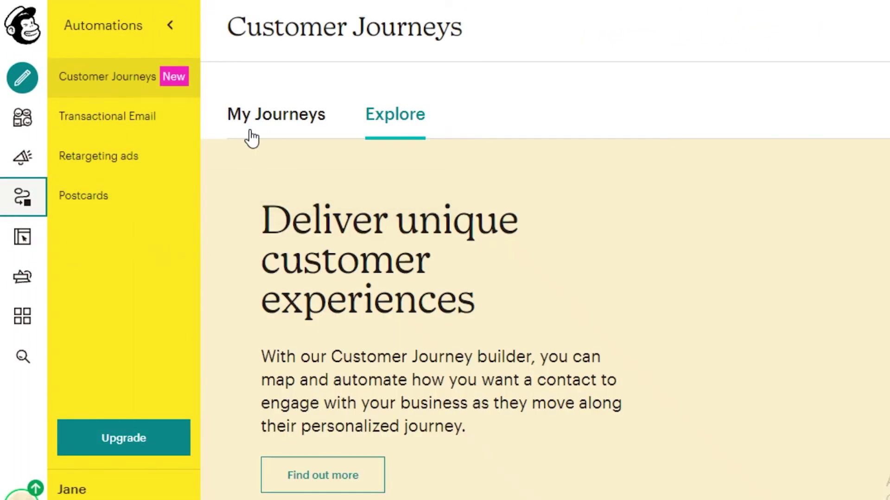
click(283, 116)
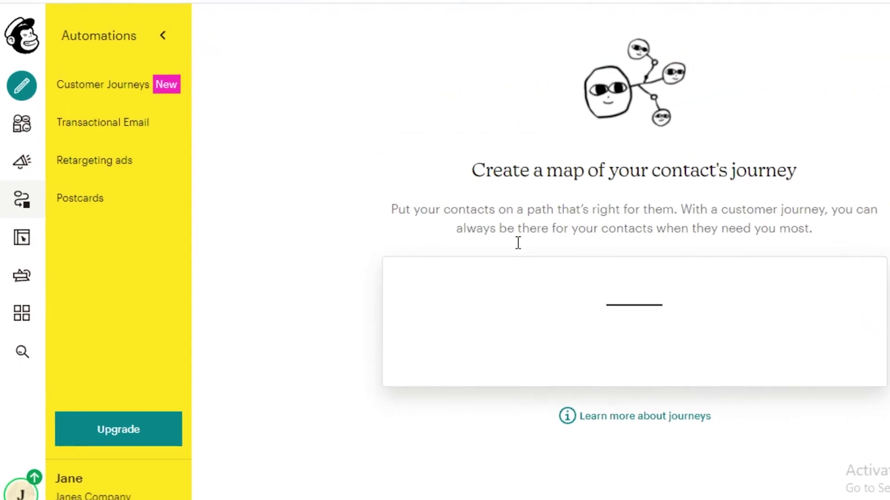
click(667, 328)
text(WELC)
key(BackSpace)
key(BackSpace)
key(BackSpace)
key(BackSpace)
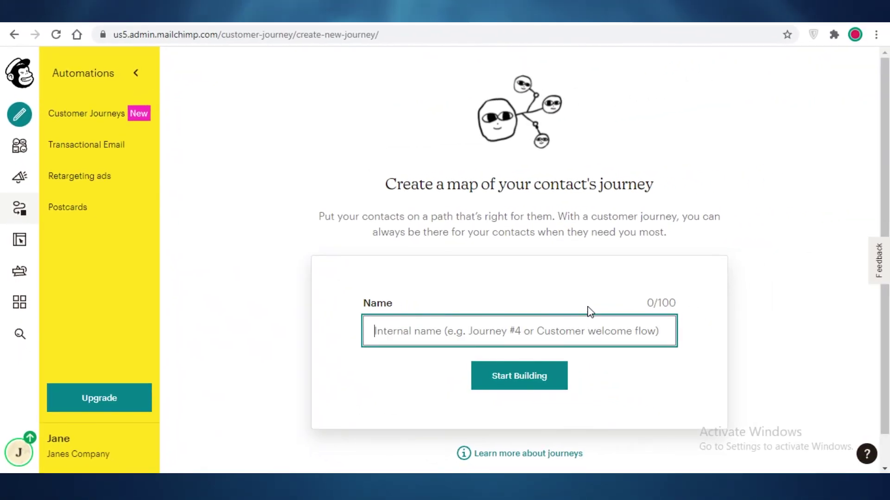
text(WELCOME EMAILS)
click(500, 377)
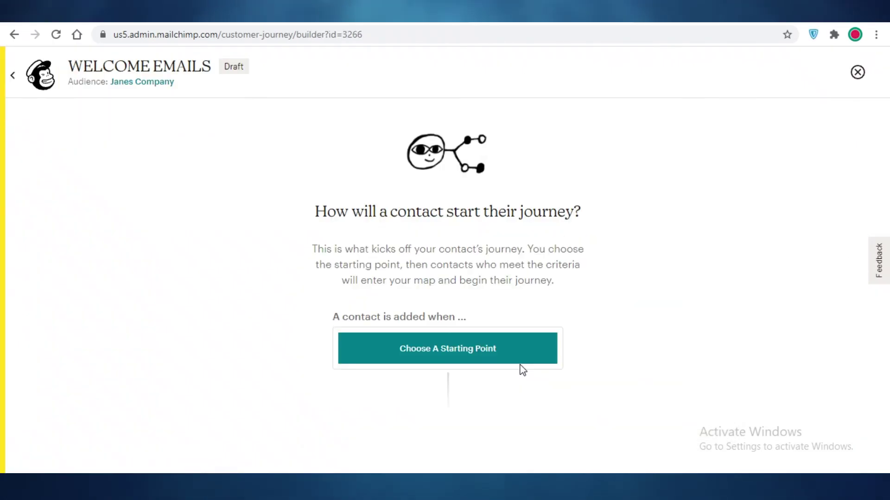
Review the popular starting points available for the journey, then close the list without choosing one.
click(438, 345)
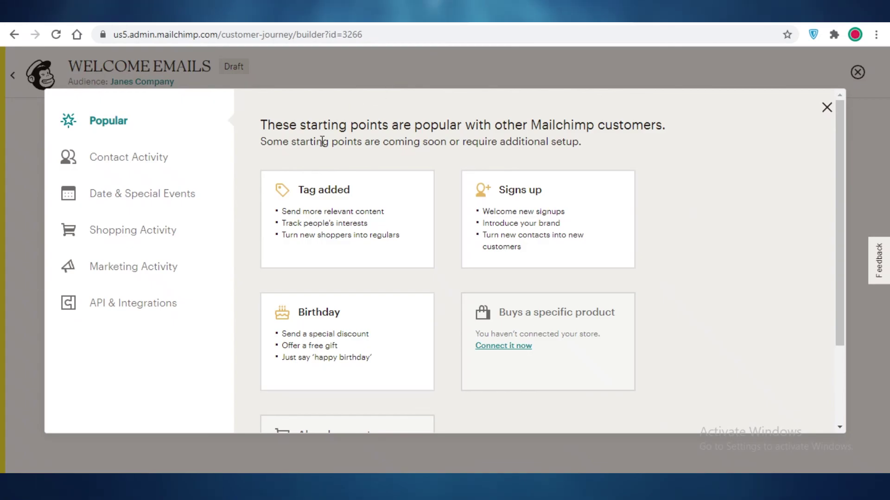
click(826, 107)
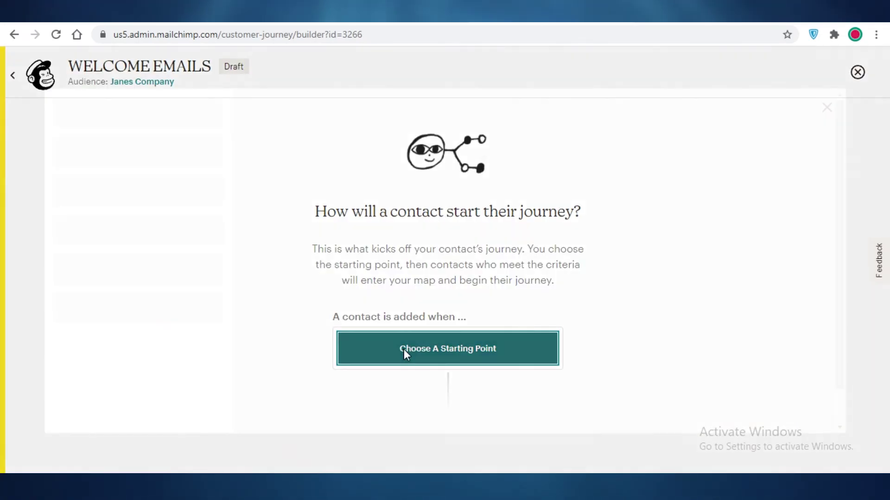
click(403, 352)
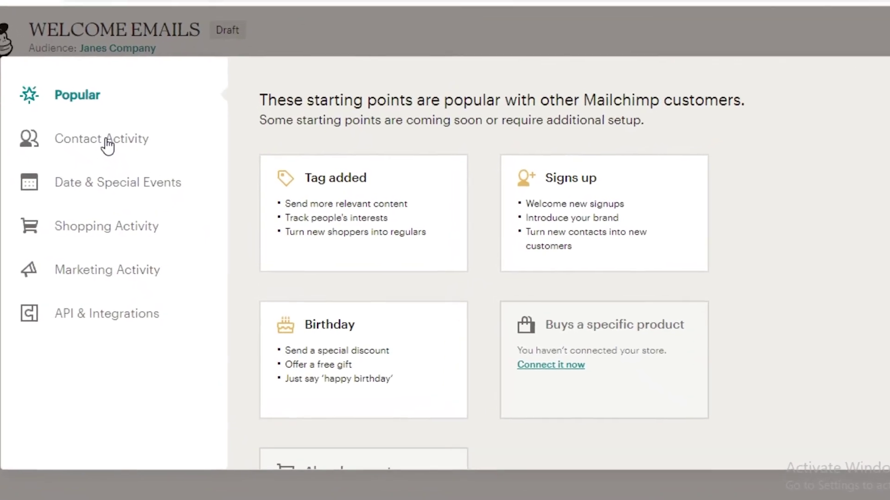
scroll(324, 181, down, 2)
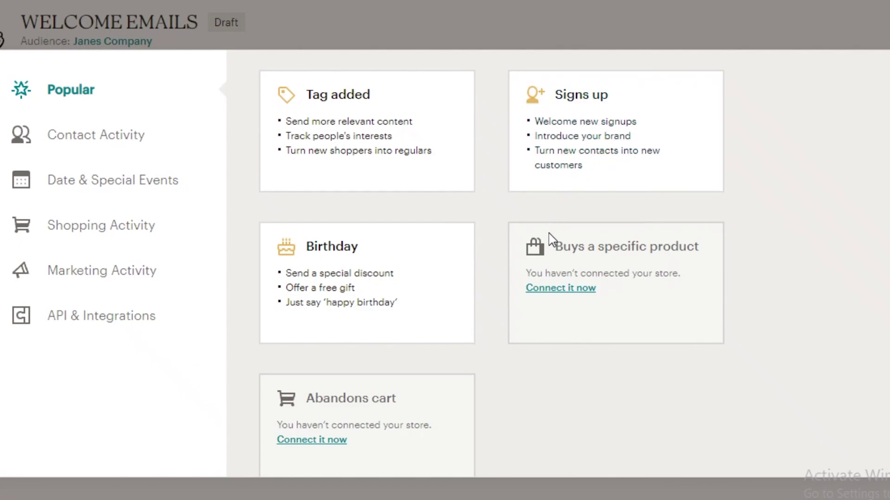
scroll(583, 241, down, 2)
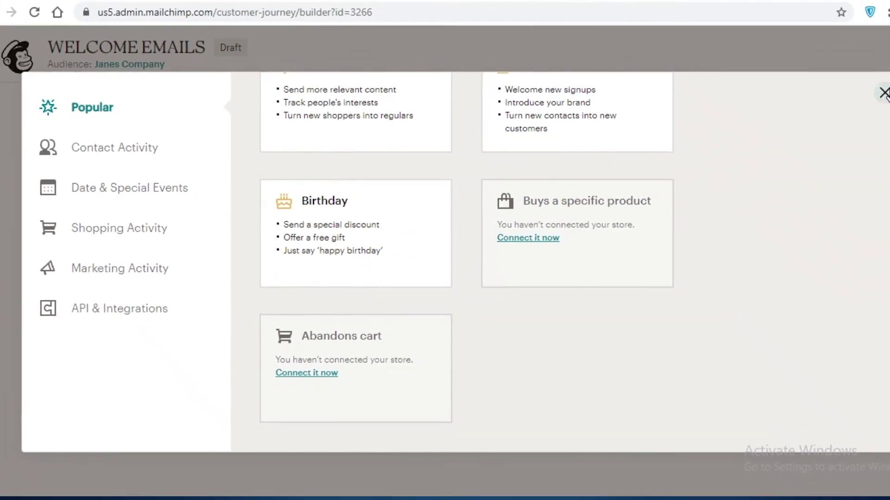
key(Escape)
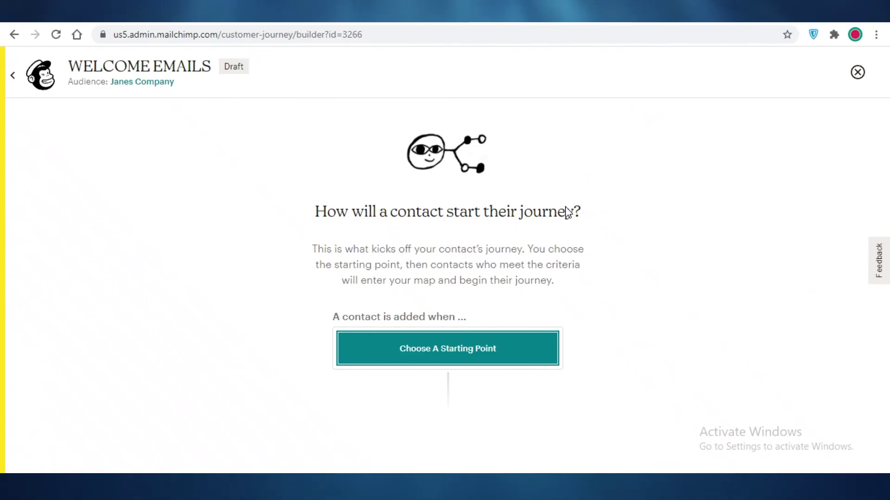